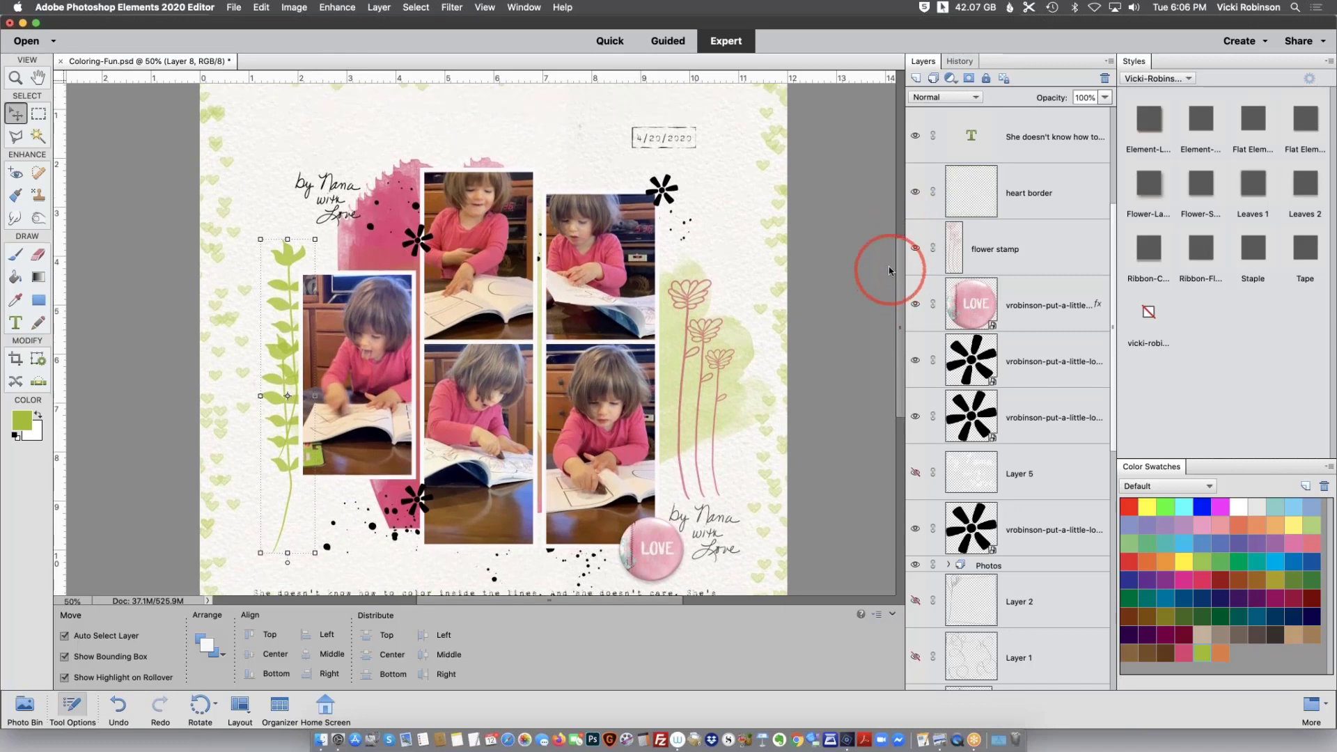
Create a blank 12 x 12 in scrapbooking document at 300 pixels/inch with a white background and dock it as a tab
{"action": "left_click", "coordinate": [593, 212]}
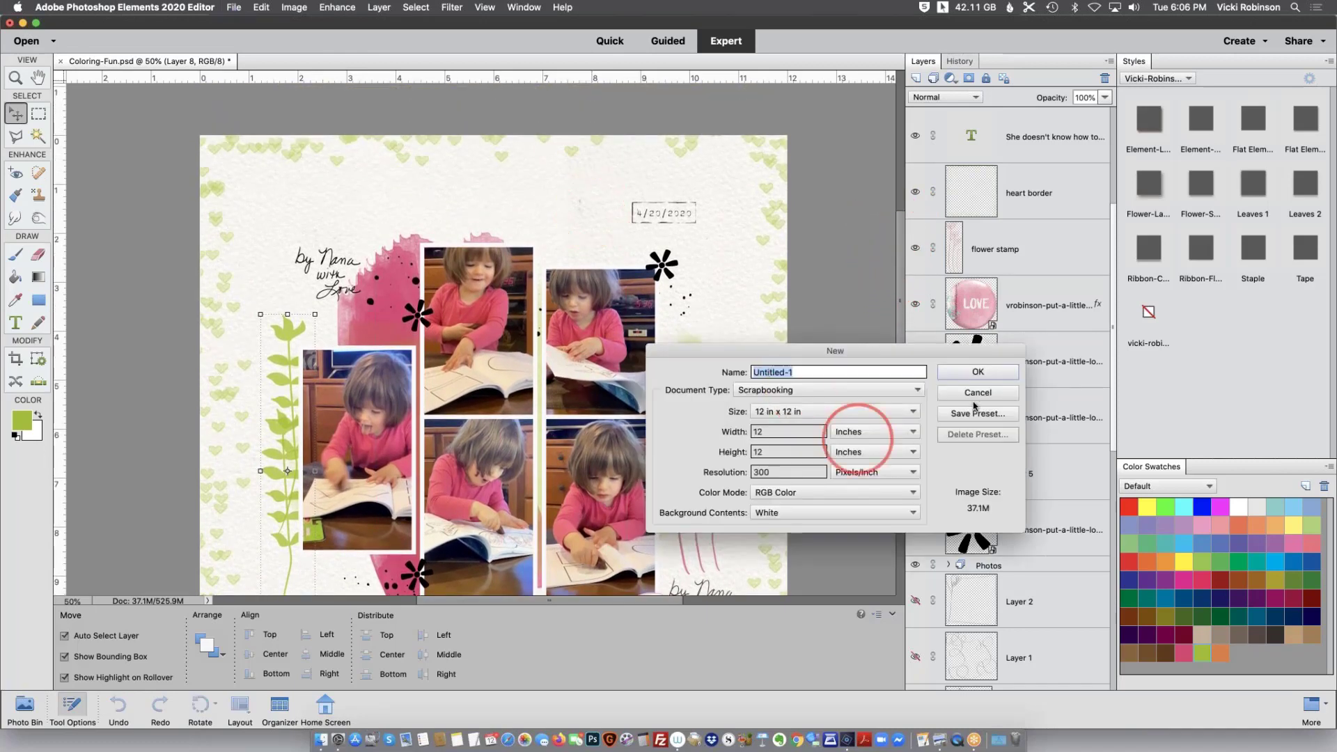
{"action": "left_click", "coordinate": [979, 368]}
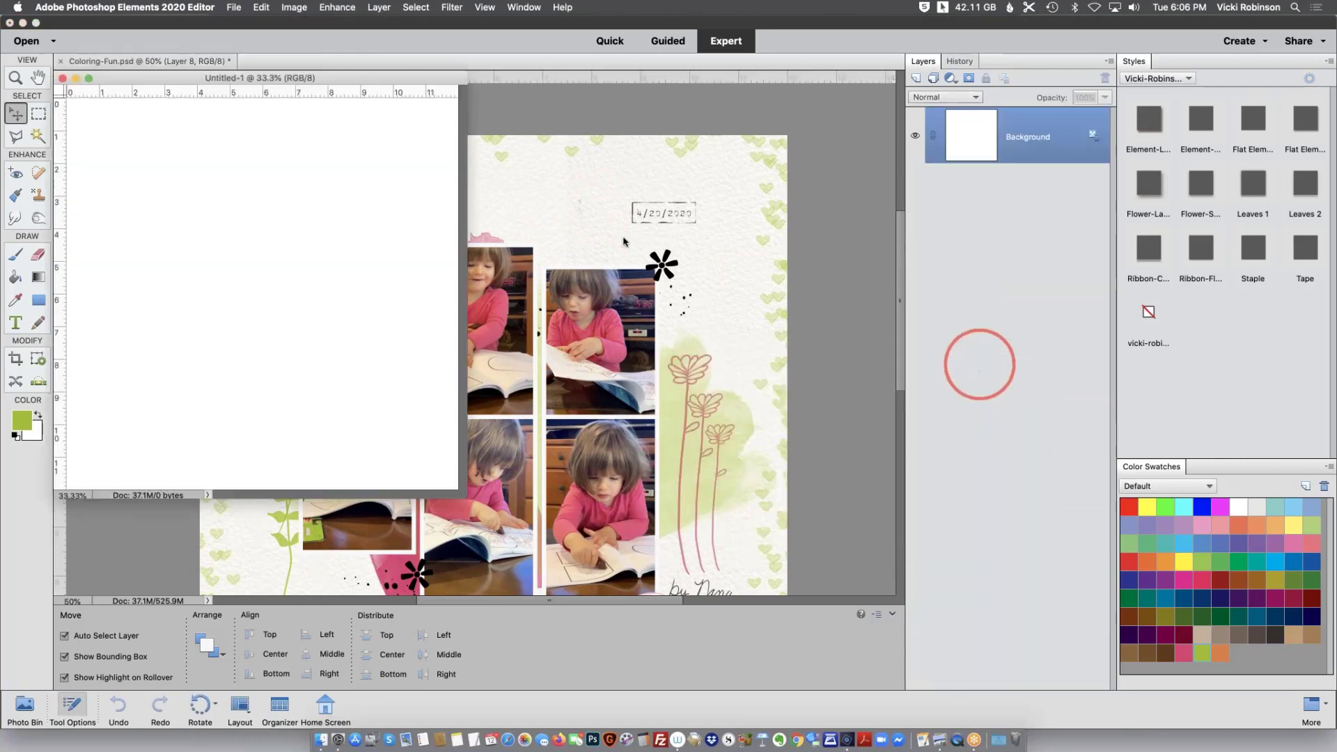
{"action": "left_click_drag", "start_coordinate": [384, 76], "coordinate": [406, 62]}
Place the put-a-little-love-in-it heart stamp from the open files in the middle of the new document
{"action": "left_click", "coordinate": [24, 705]}
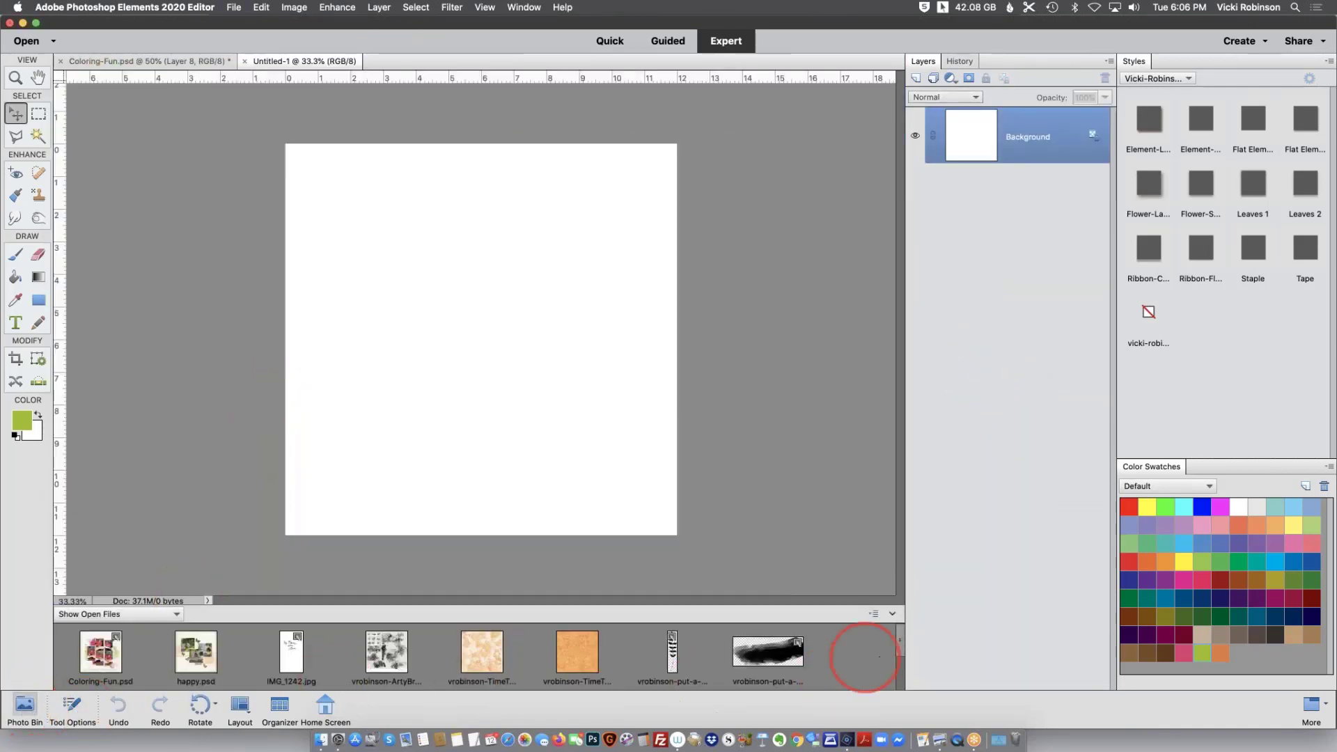
{"action": "left_click", "coordinate": [899, 661]}
{"action": "left_click_drag", "start_coordinate": [196, 661], "coordinate": [537, 269]}
{"action": "left_click", "coordinate": [1066, 135]}
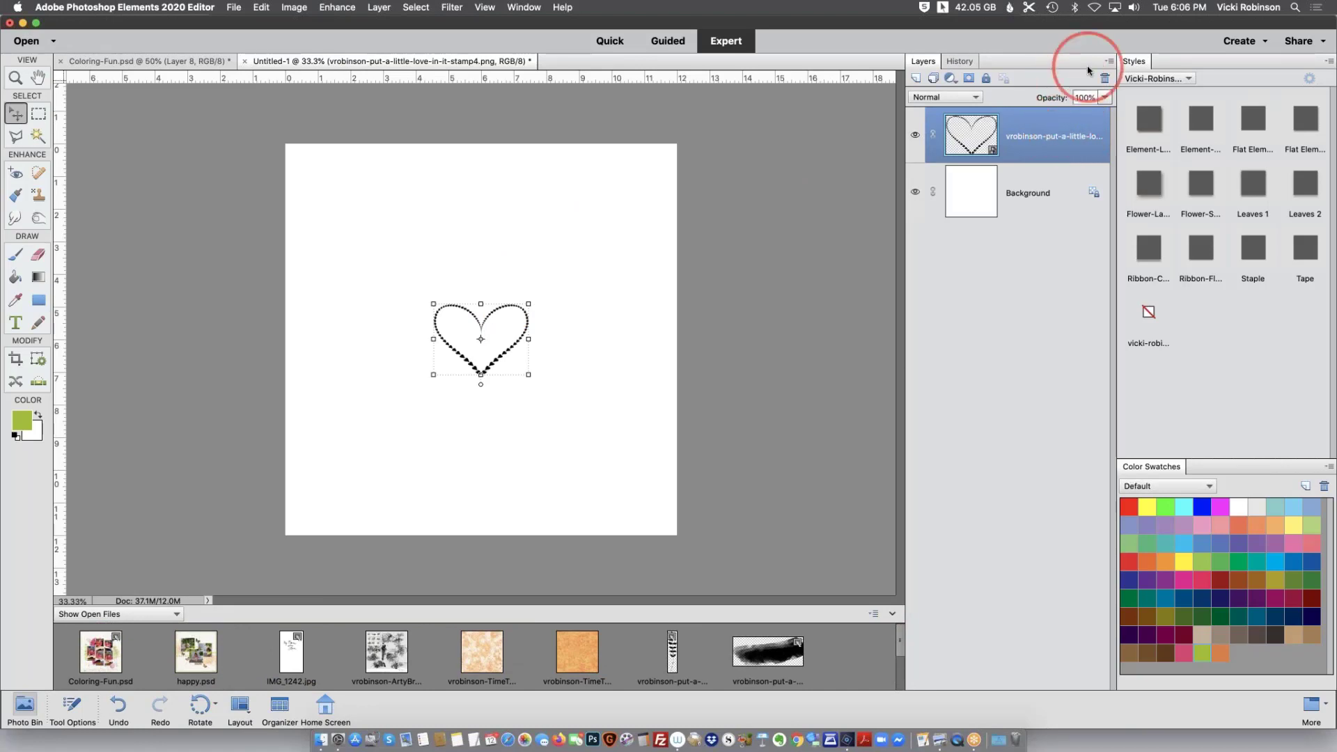
{"action": "key", "text": "super+equal"}
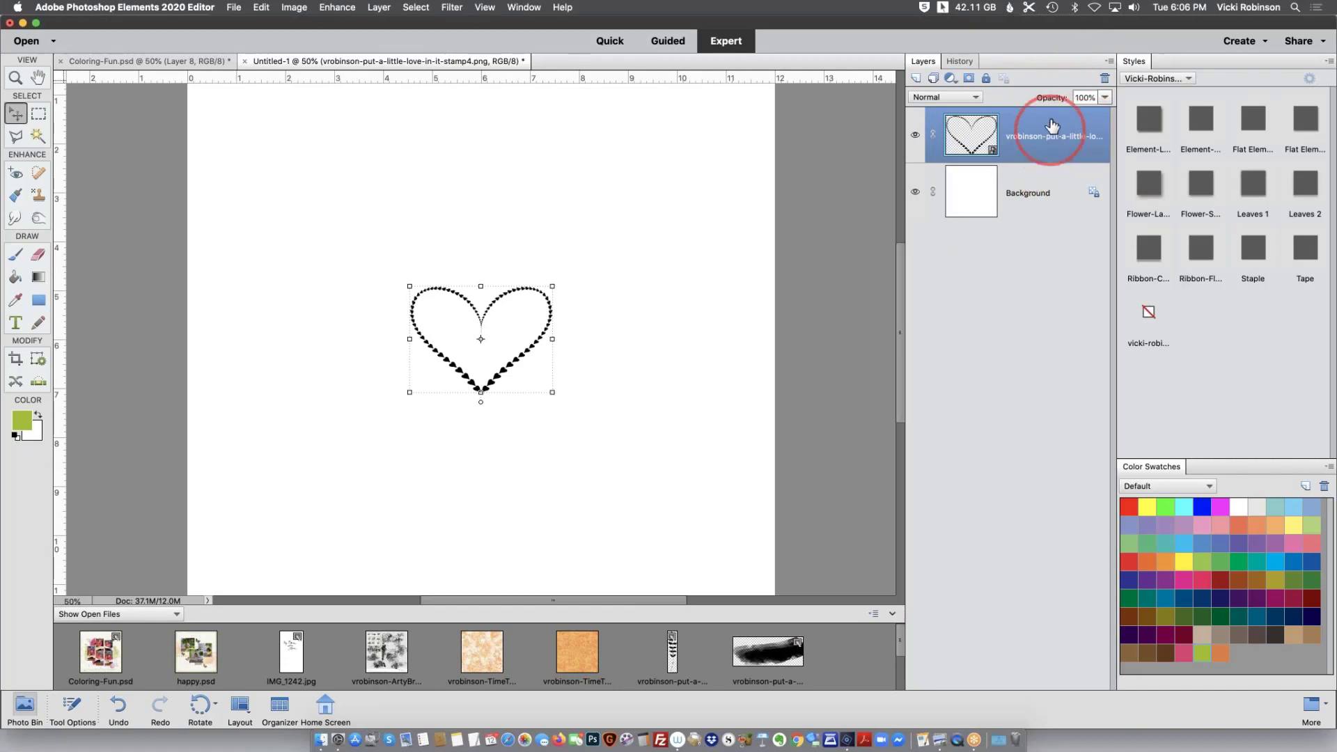
{"action": "key", "text": "super+equal"}
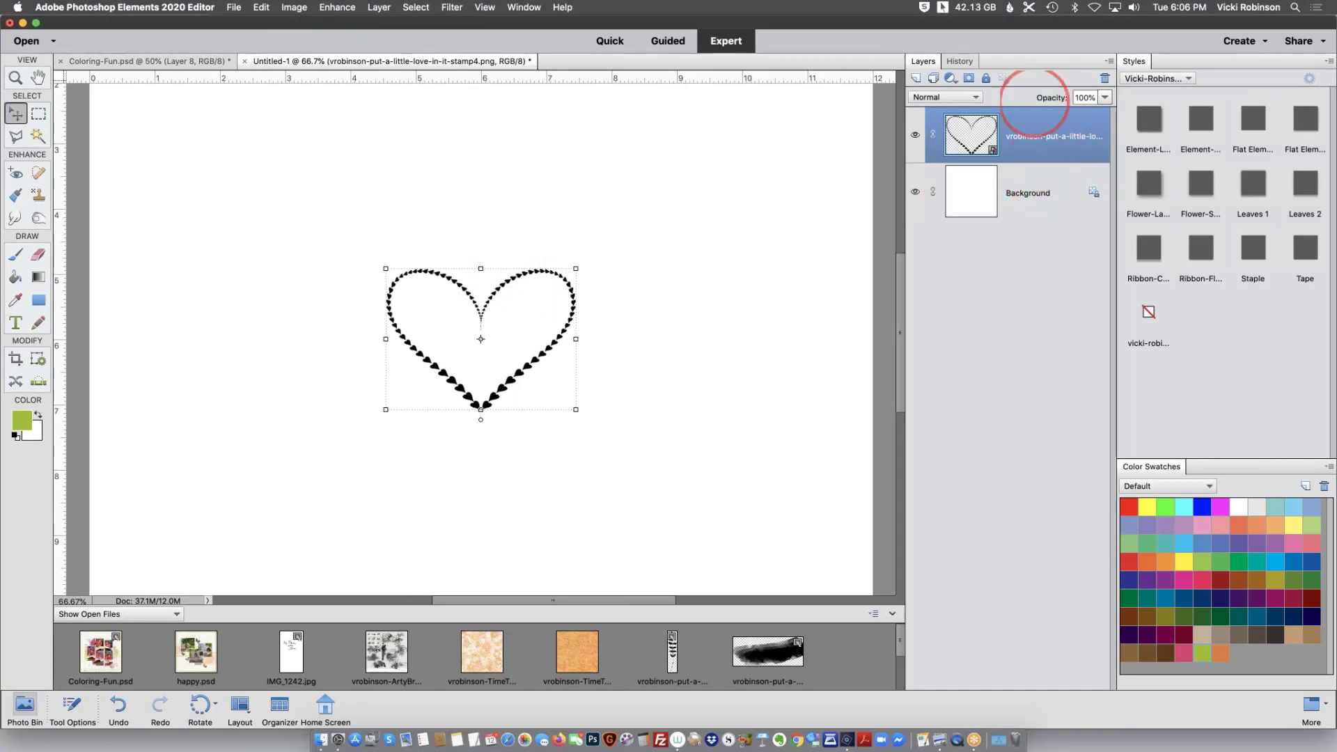
Add a blank layer between the background and the heart stamp
{"action": "left_click", "coordinate": [1036, 192]}
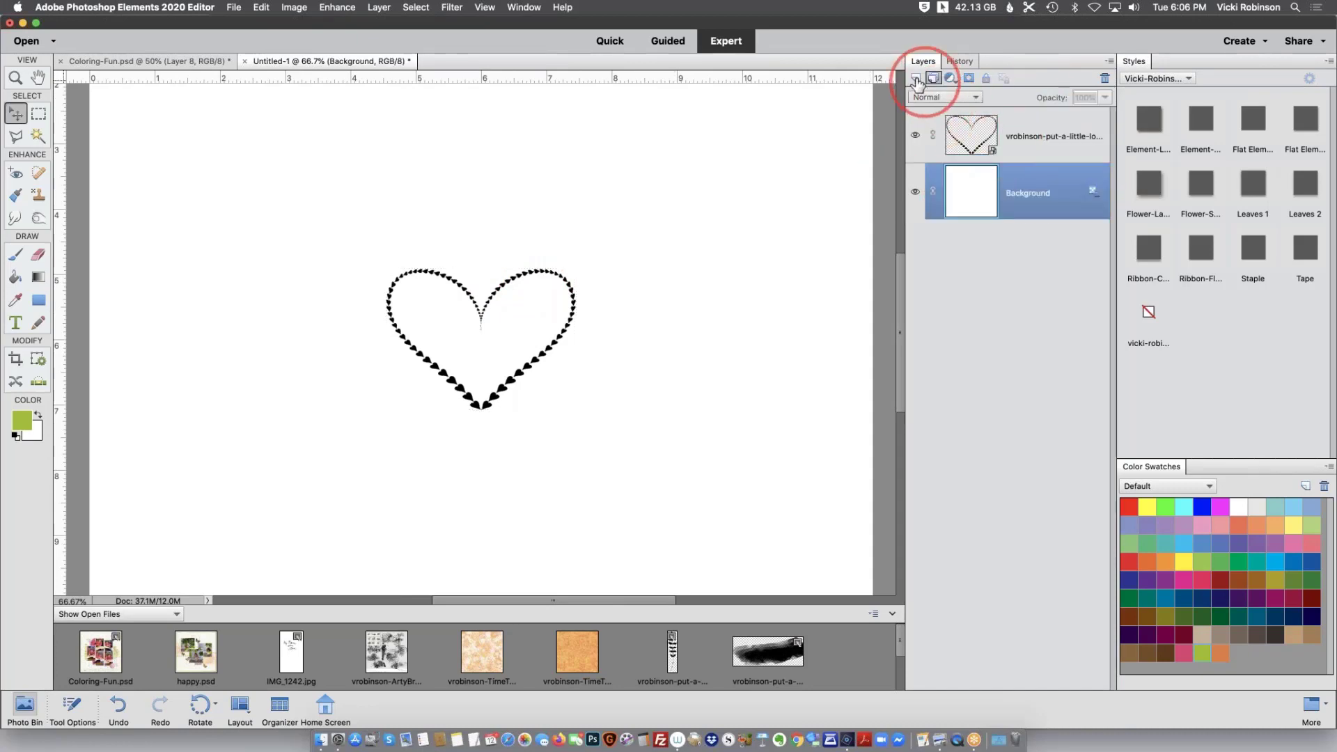
{"action": "left_click", "coordinate": [915, 78]}
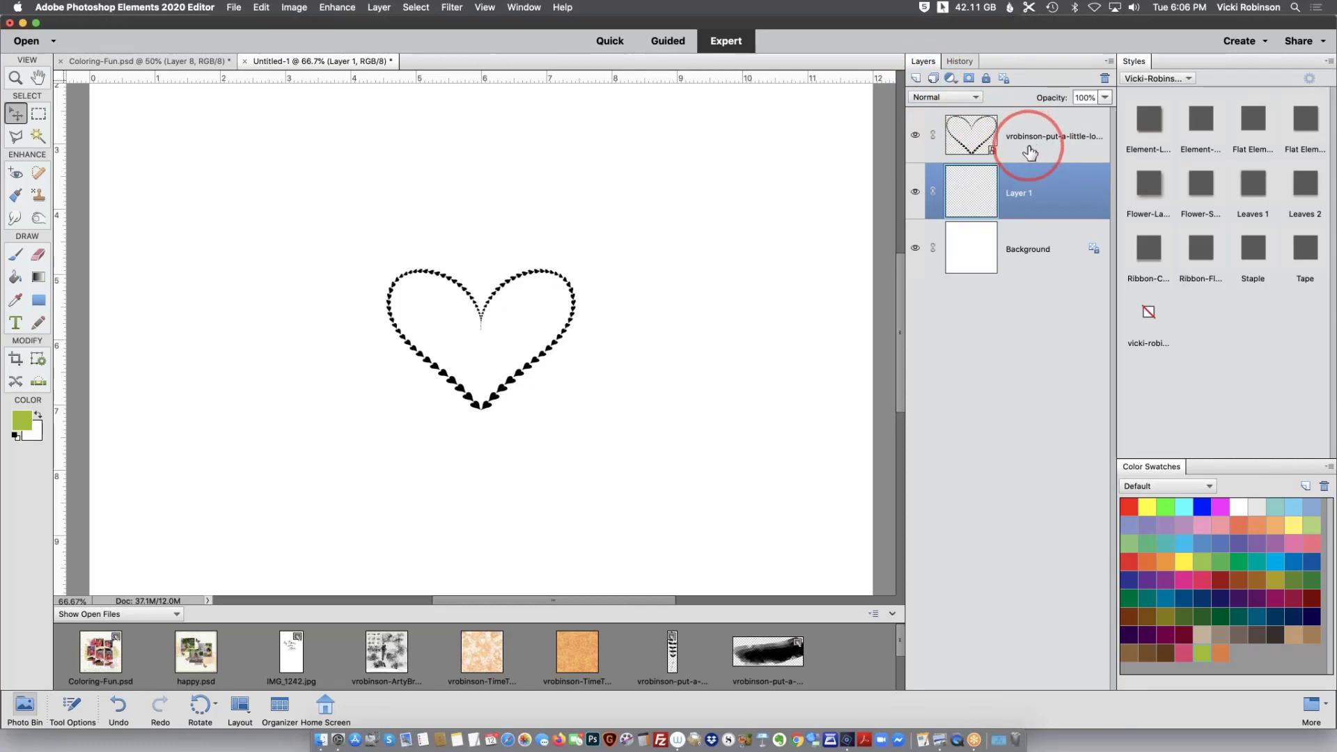
{"action": "left_click", "coordinate": [472, 441]}
Load the Wet Media Brushes set without saving changes to the current brushes, and choose the Rough Ink brush
{"action": "key", "text": "b"}
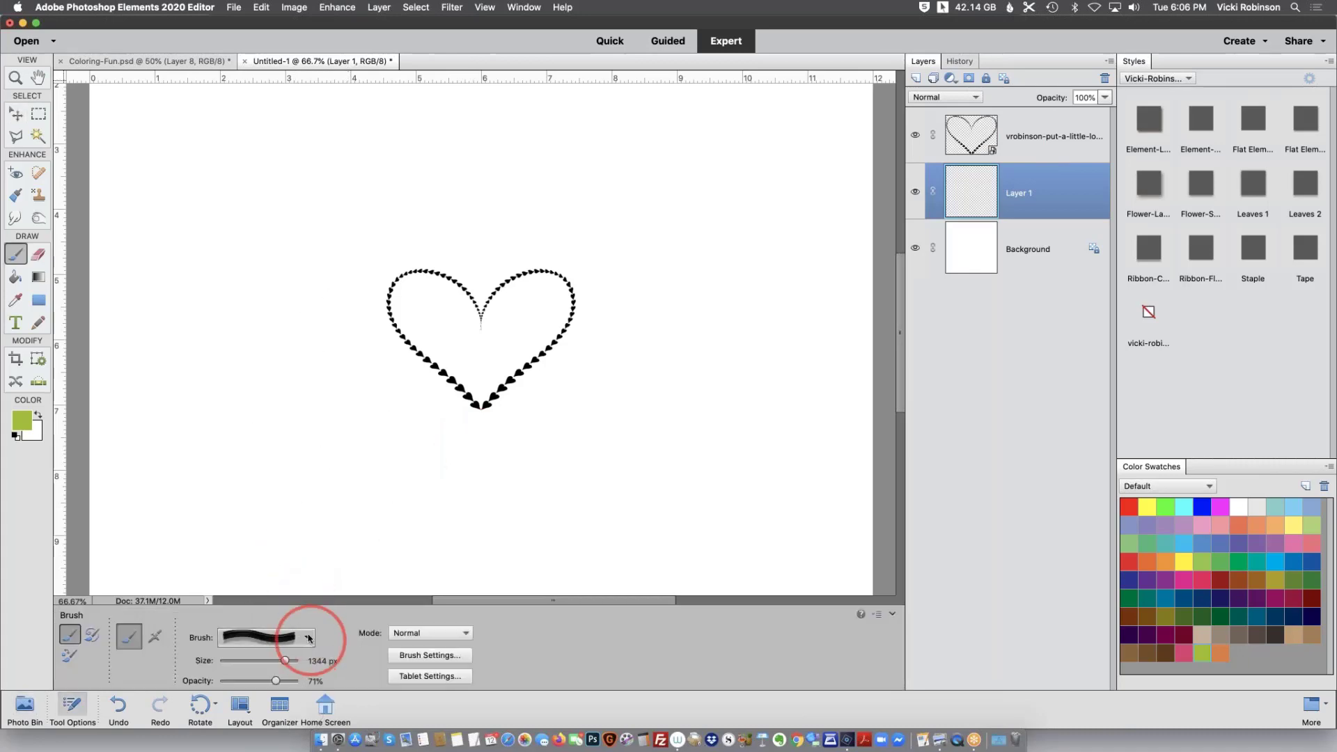
{"action": "left_click", "coordinate": [307, 637]}
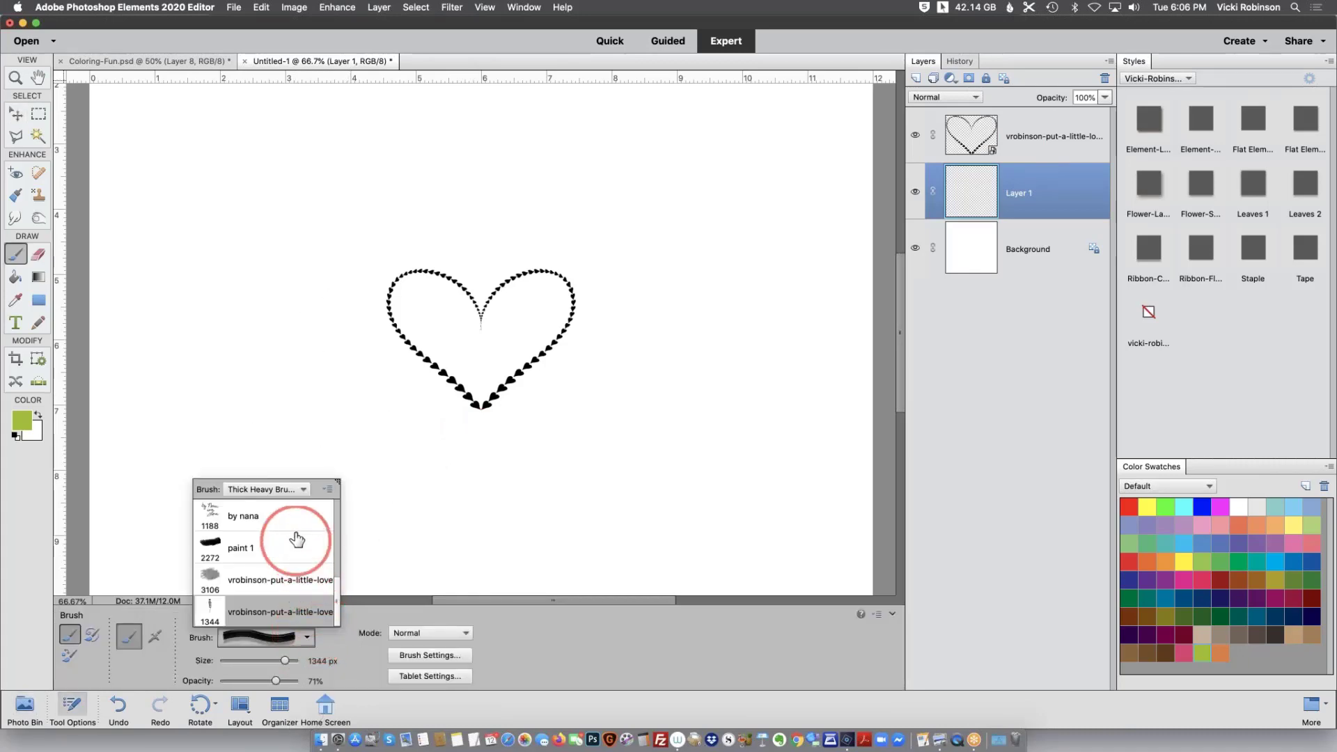
{"action": "left_click", "coordinate": [303, 489]}
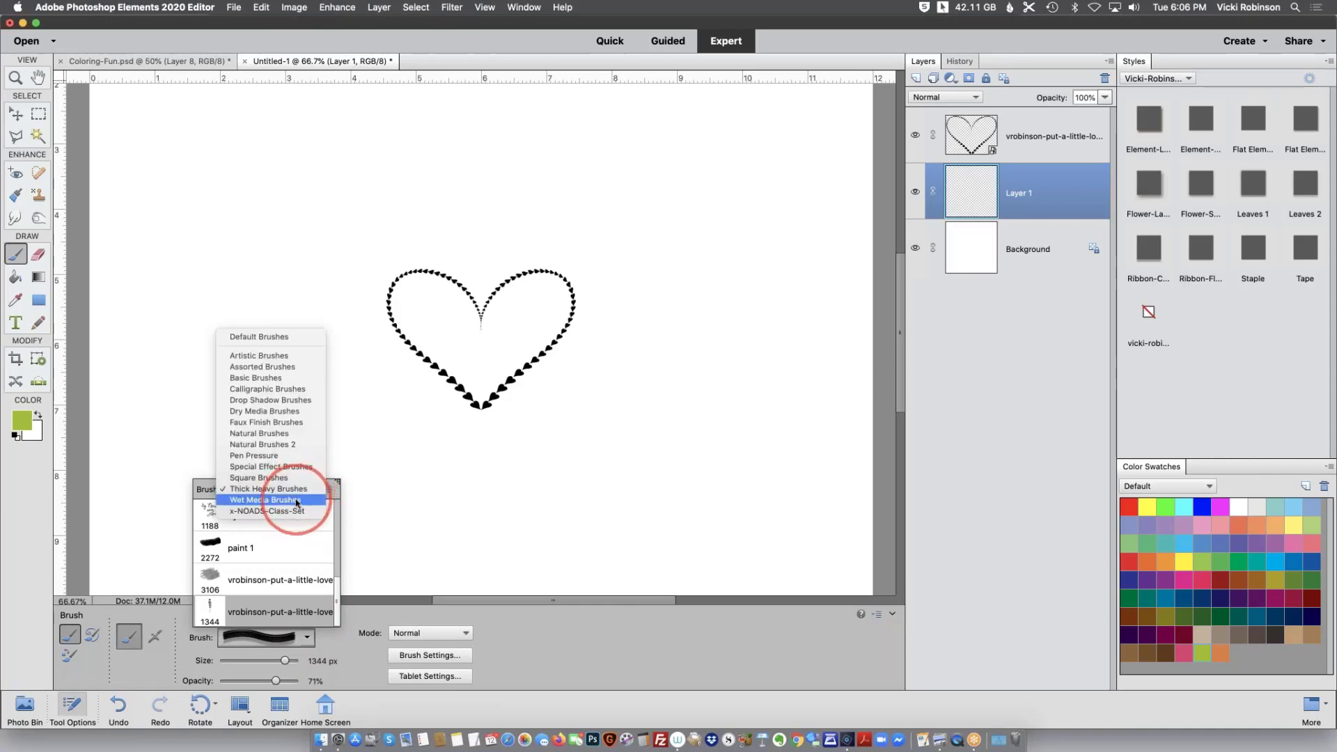
{"action": "left_click", "coordinate": [296, 501]}
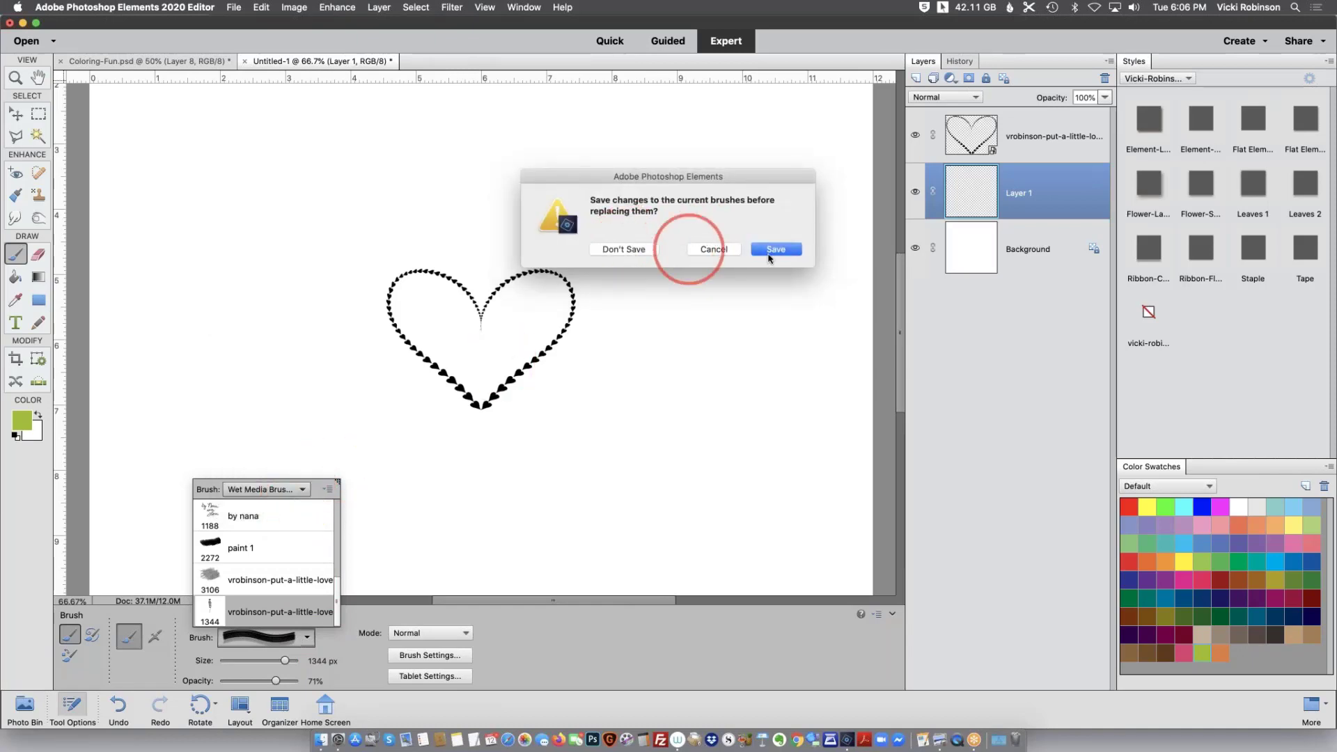
{"action": "left_click", "coordinate": [631, 249]}
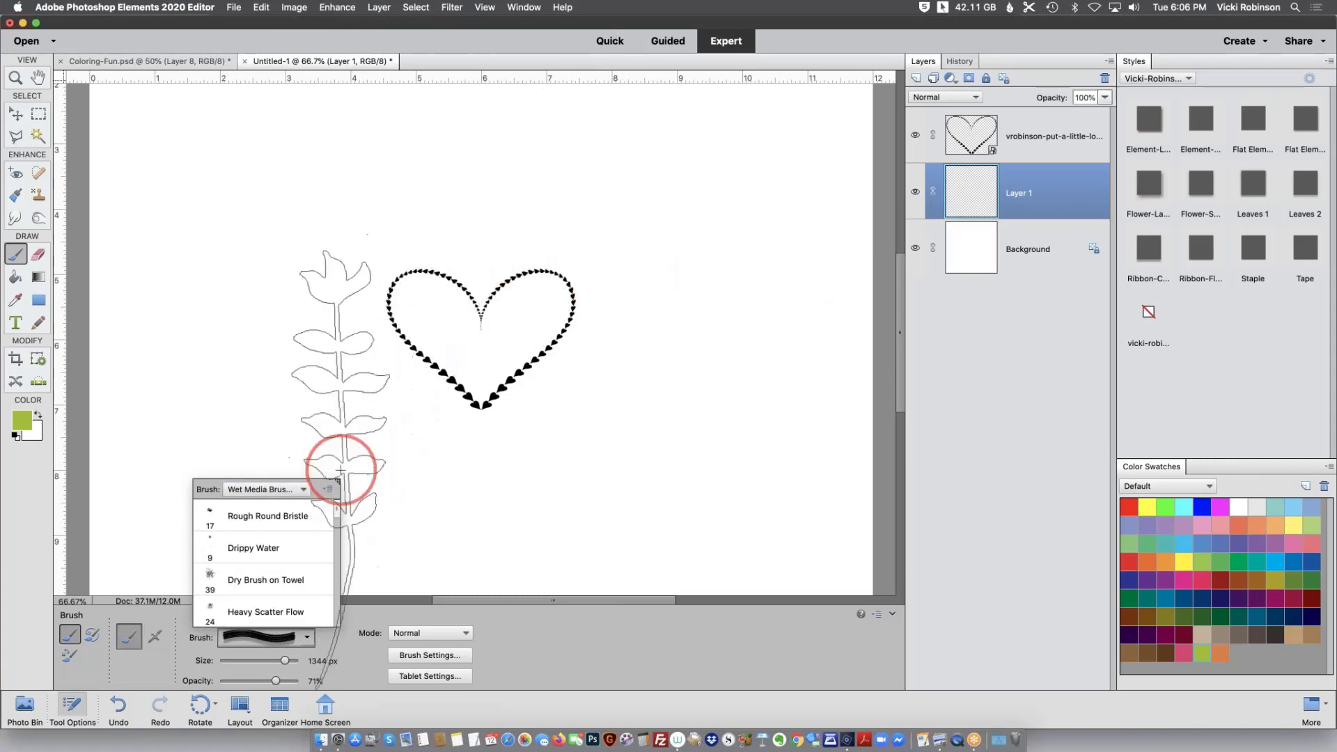
{"action": "scroll", "coordinate": [340, 515], "scroll_direction": "down", "scroll_amount": 3}
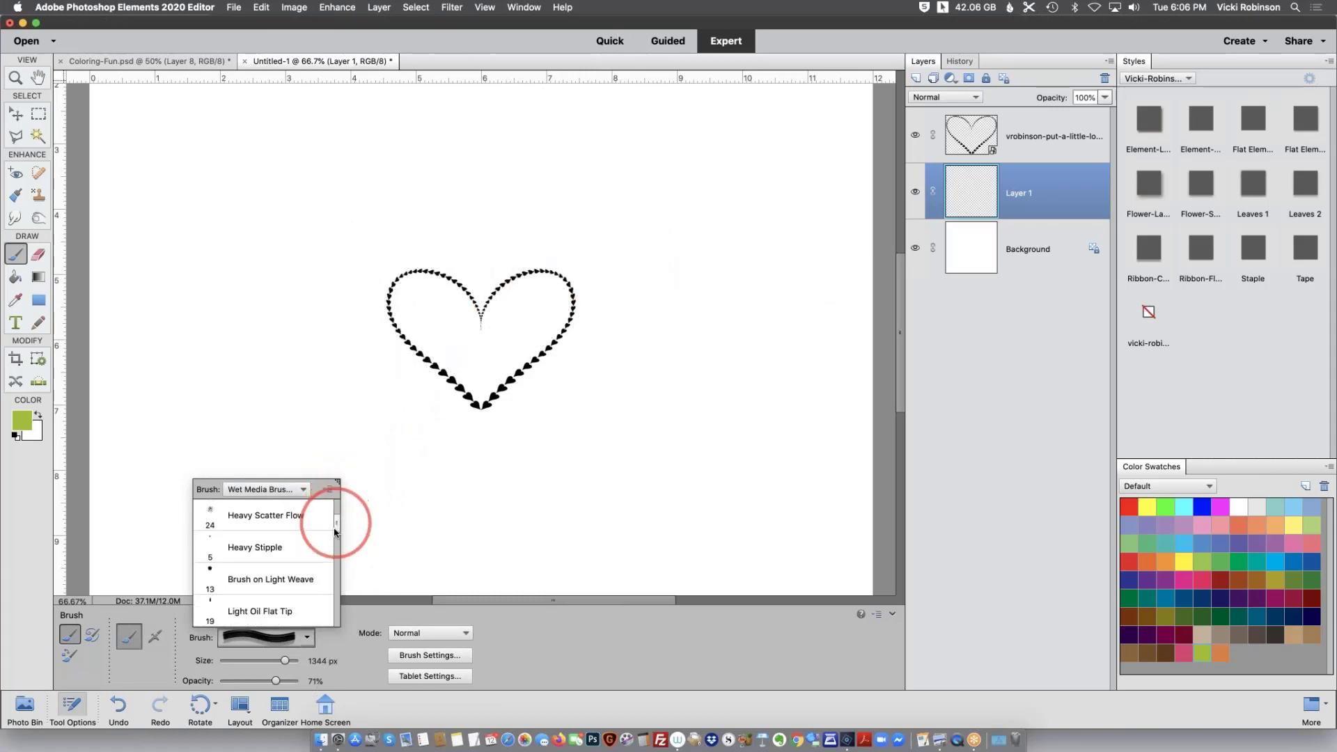
{"action": "left_click_drag", "start_coordinate": [334, 533], "coordinate": [333, 559]}
{"action": "left_click", "coordinate": [277, 550]}
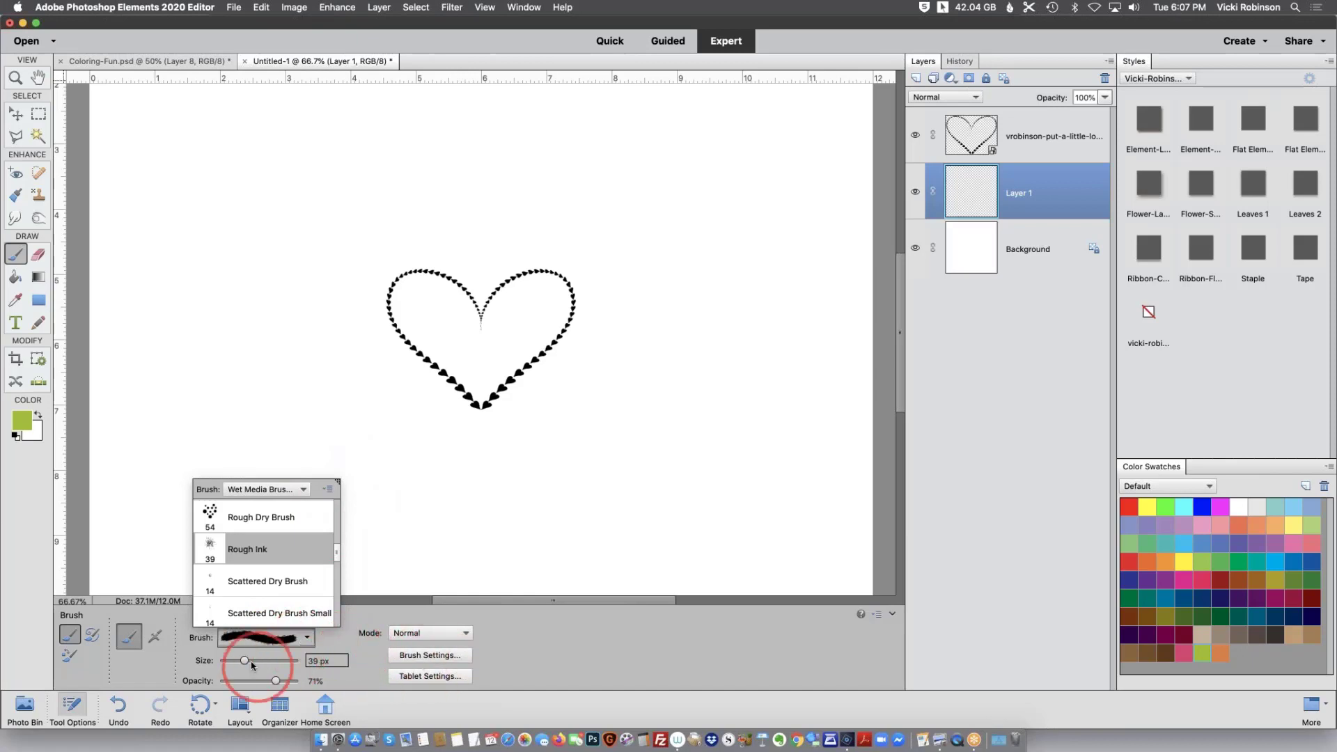
Set the Rough Ink brush size to 53 px and its spacing to 25%
{"action": "left_click_drag", "start_coordinate": [248, 662], "coordinate": [251, 663]}
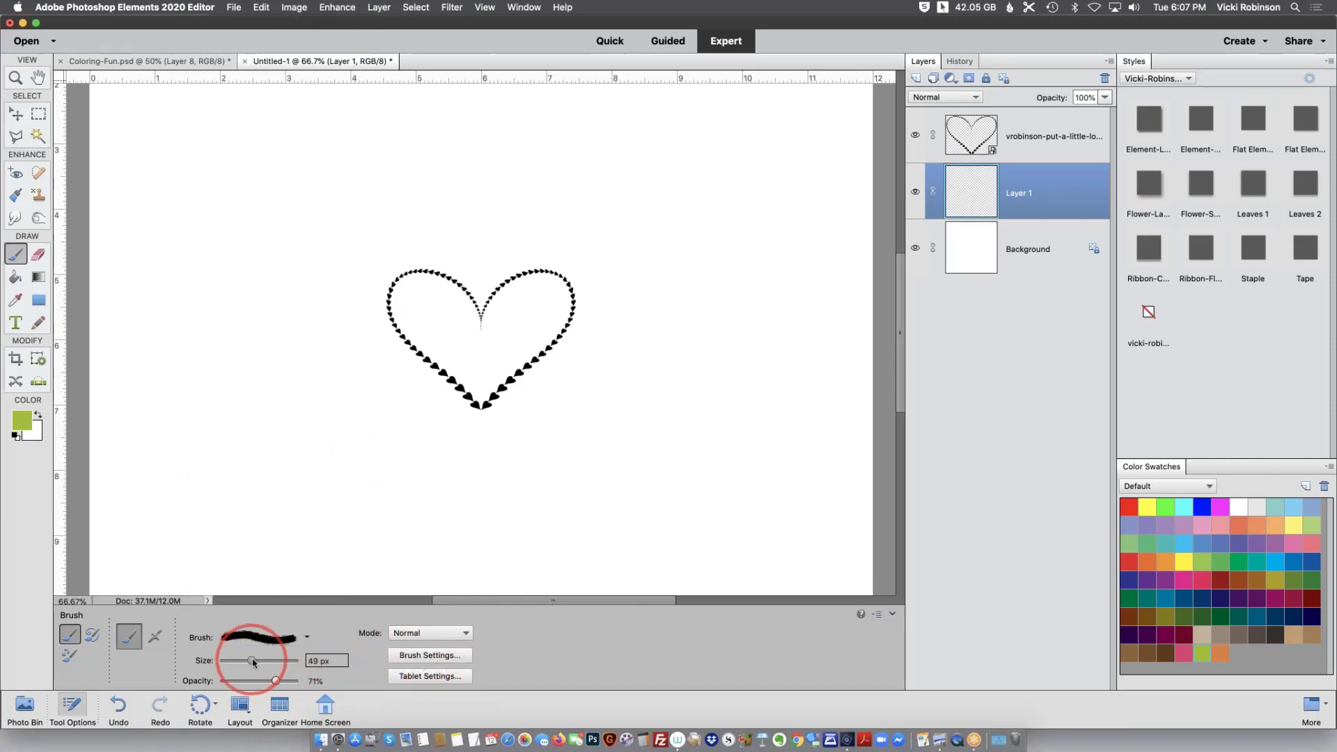
{"action": "left_click", "coordinate": [426, 656]}
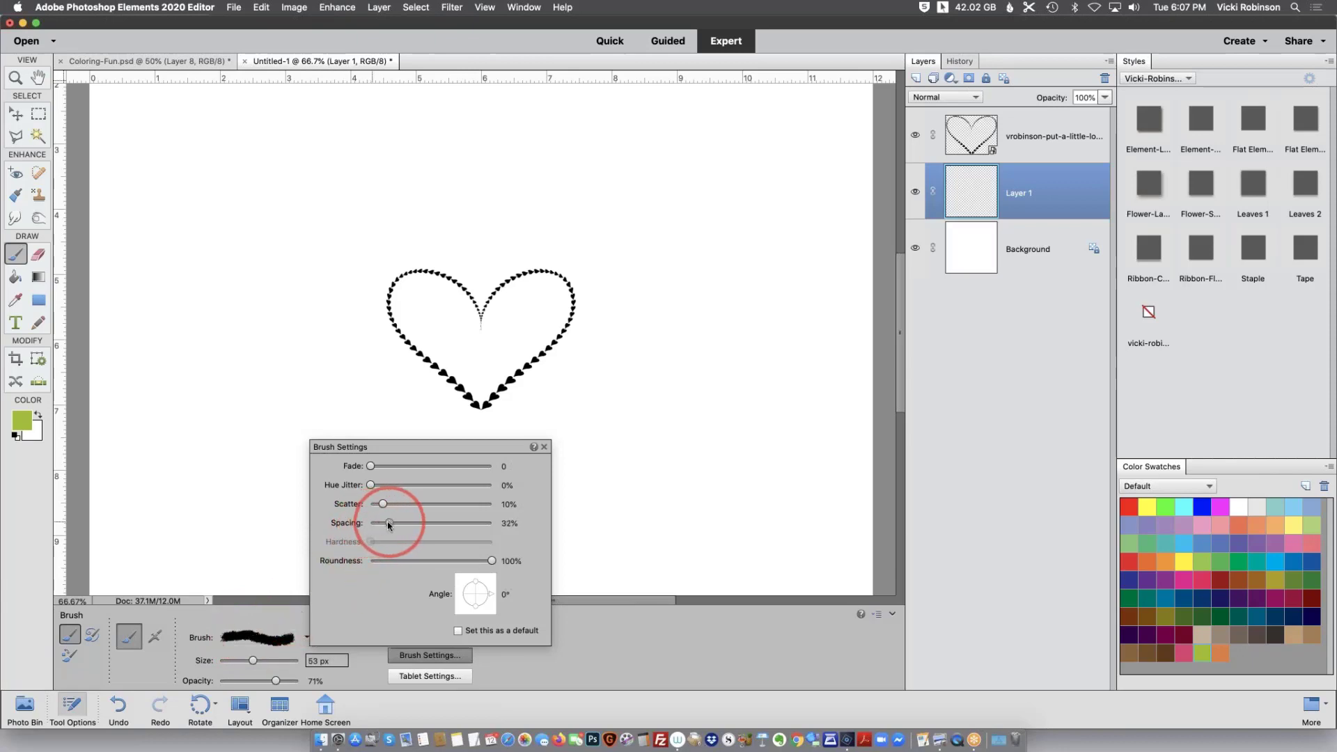
{"action": "left_click_drag", "start_coordinate": [386, 523], "coordinate": [385, 525]}
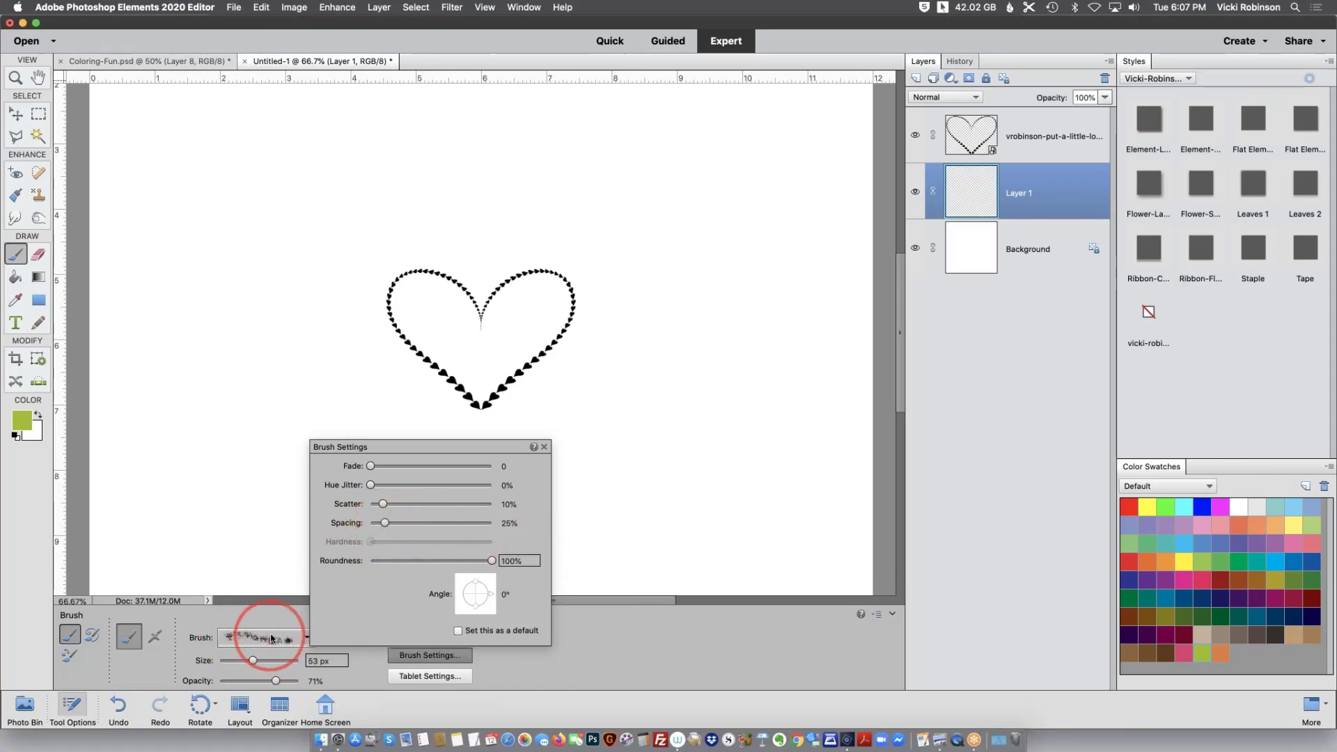
{"action": "left_click", "coordinate": [544, 448]}
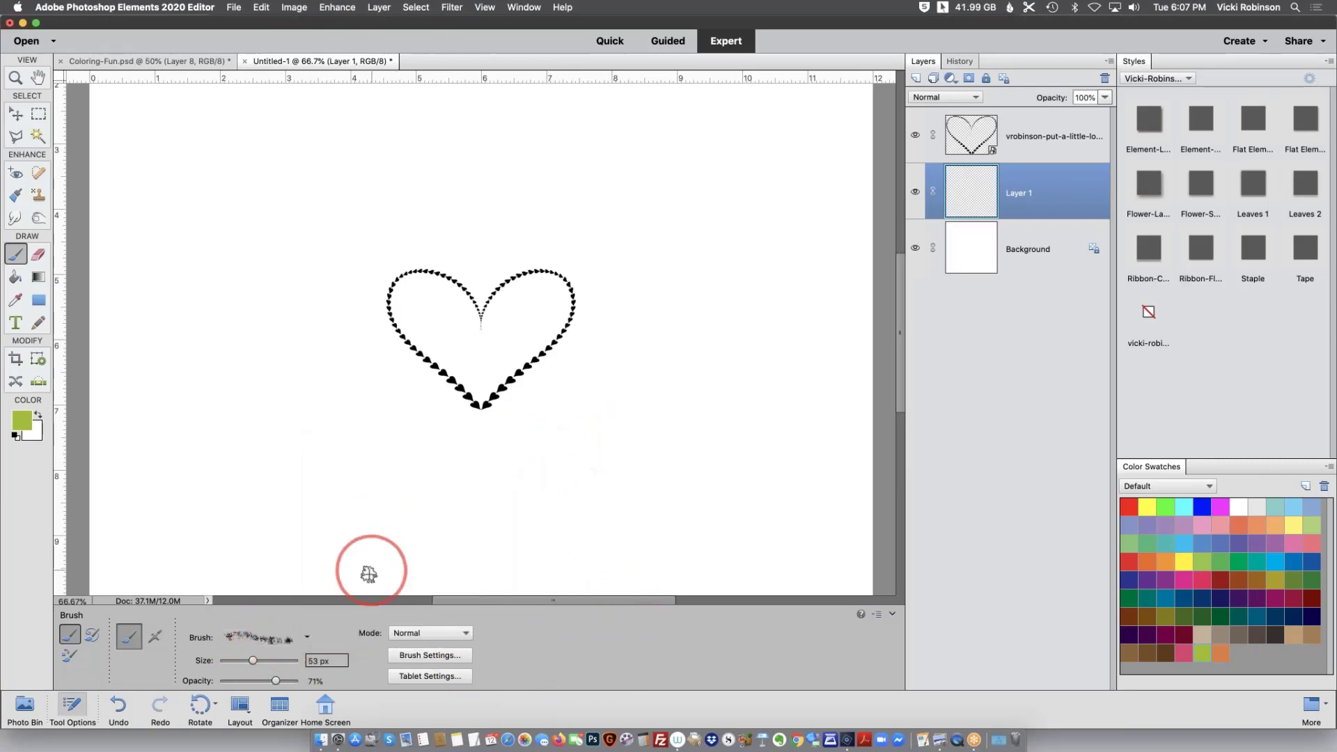
Save the adjusted brush as a new brush named "heart texture"
{"action": "left_click", "coordinate": [307, 640]}
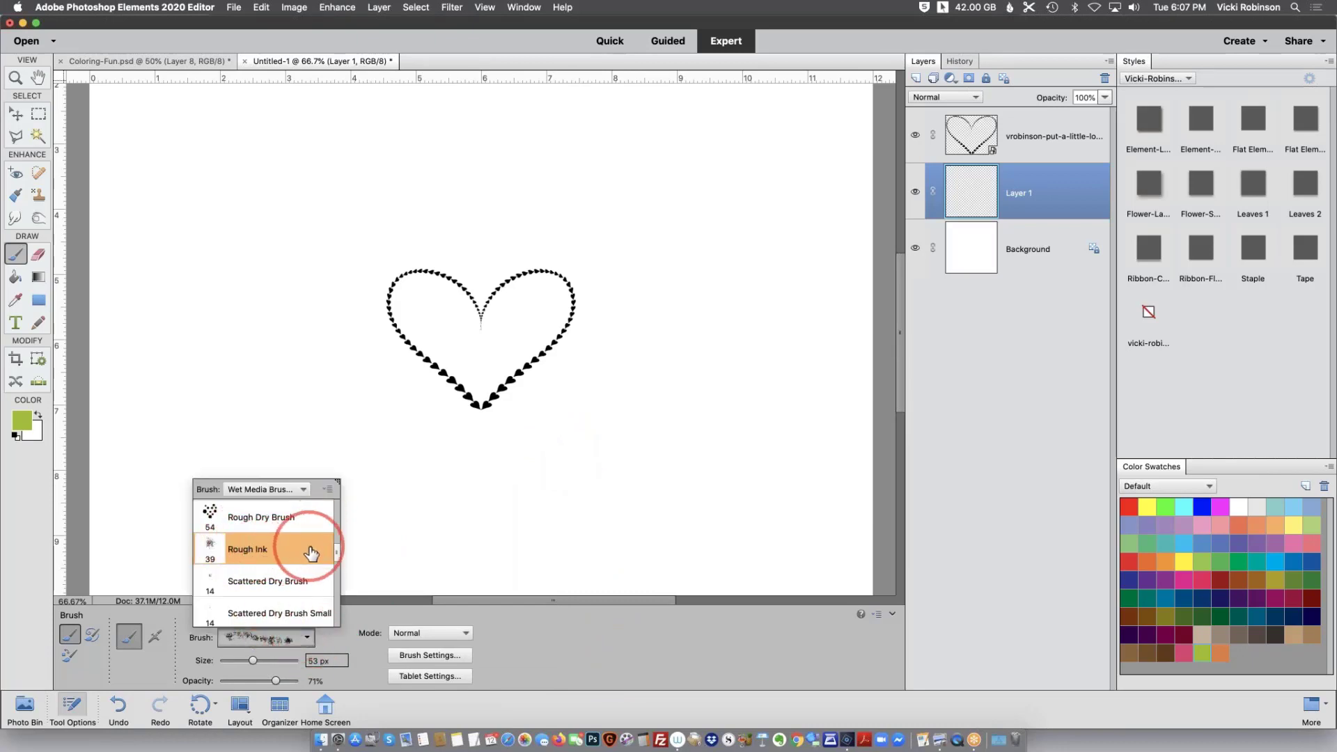
{"action": "left_click", "coordinate": [325, 491]}
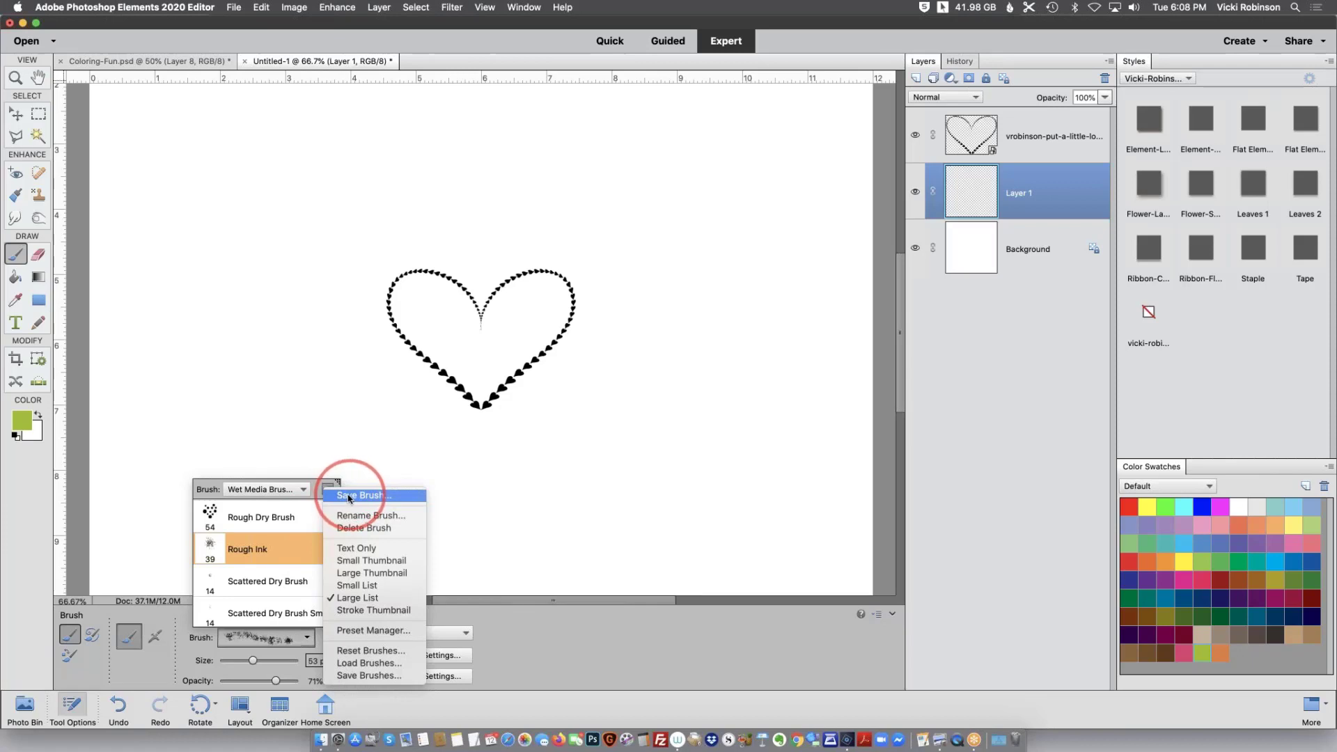
{"action": "left_click", "coordinate": [357, 496]}
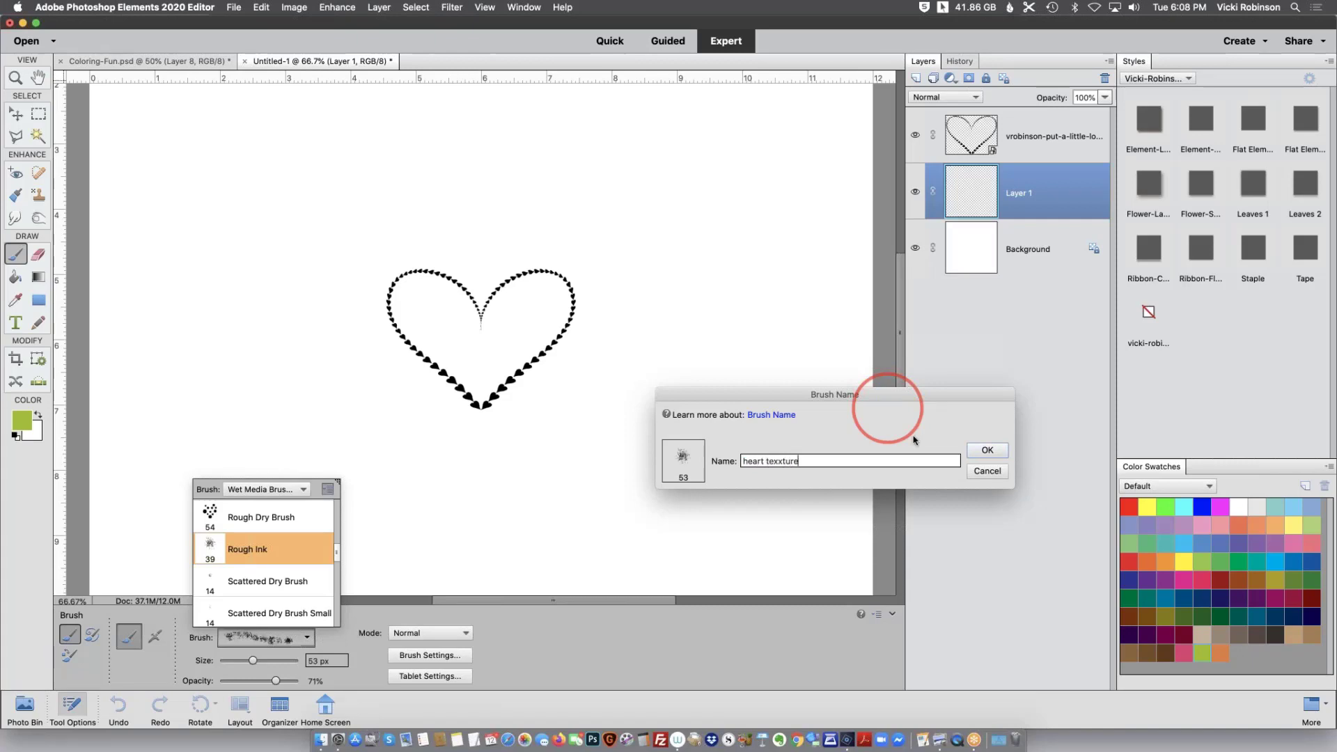
{"action": "left_click", "coordinate": [778, 460]}
{"action": "left_click_drag", "start_coordinate": [792, 460], "coordinate": [800, 460]}
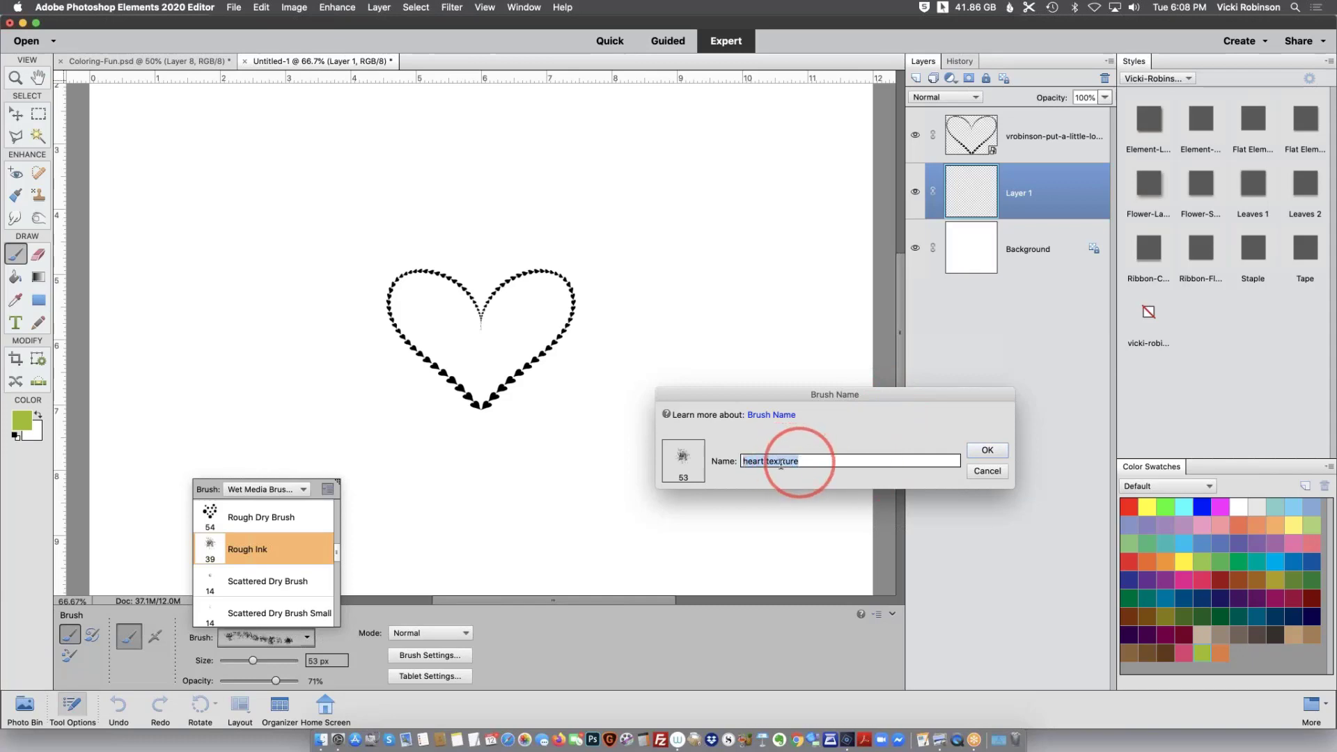
{"action": "type", "text": "heart texture"}
{"action": "left_click", "coordinate": [984, 450]}
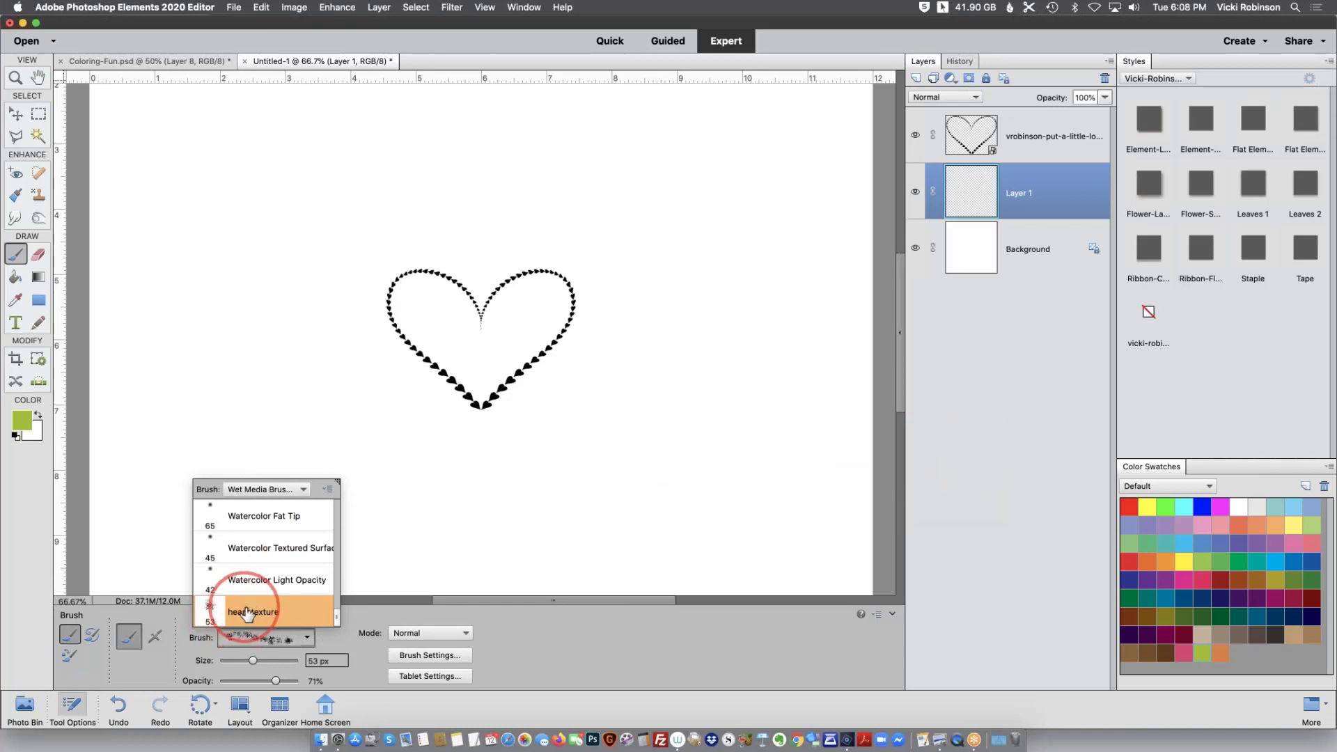
Trace the heart stamp's outline on Layer 1 with the textured brush, using the pink swatch as foreground color
{"action": "left_click", "coordinate": [1045, 190]}
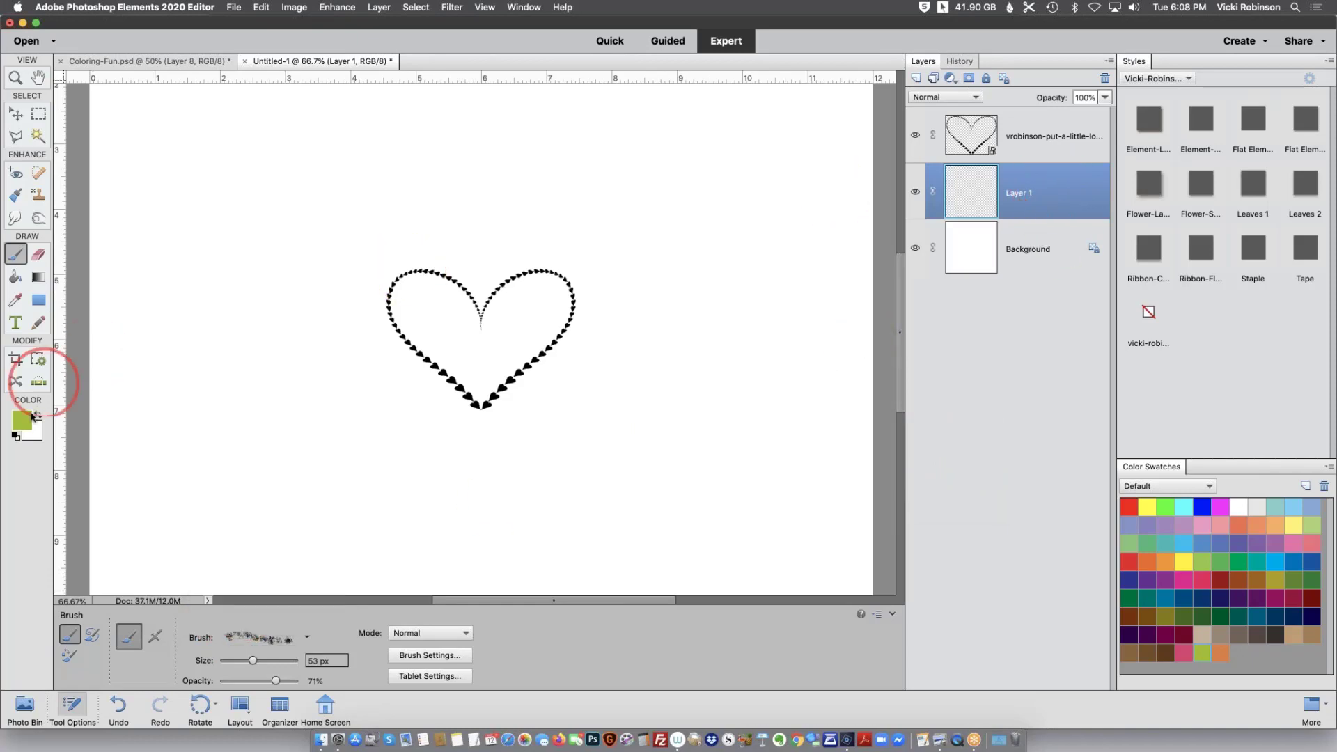
{"action": "left_click", "coordinate": [1183, 653]}
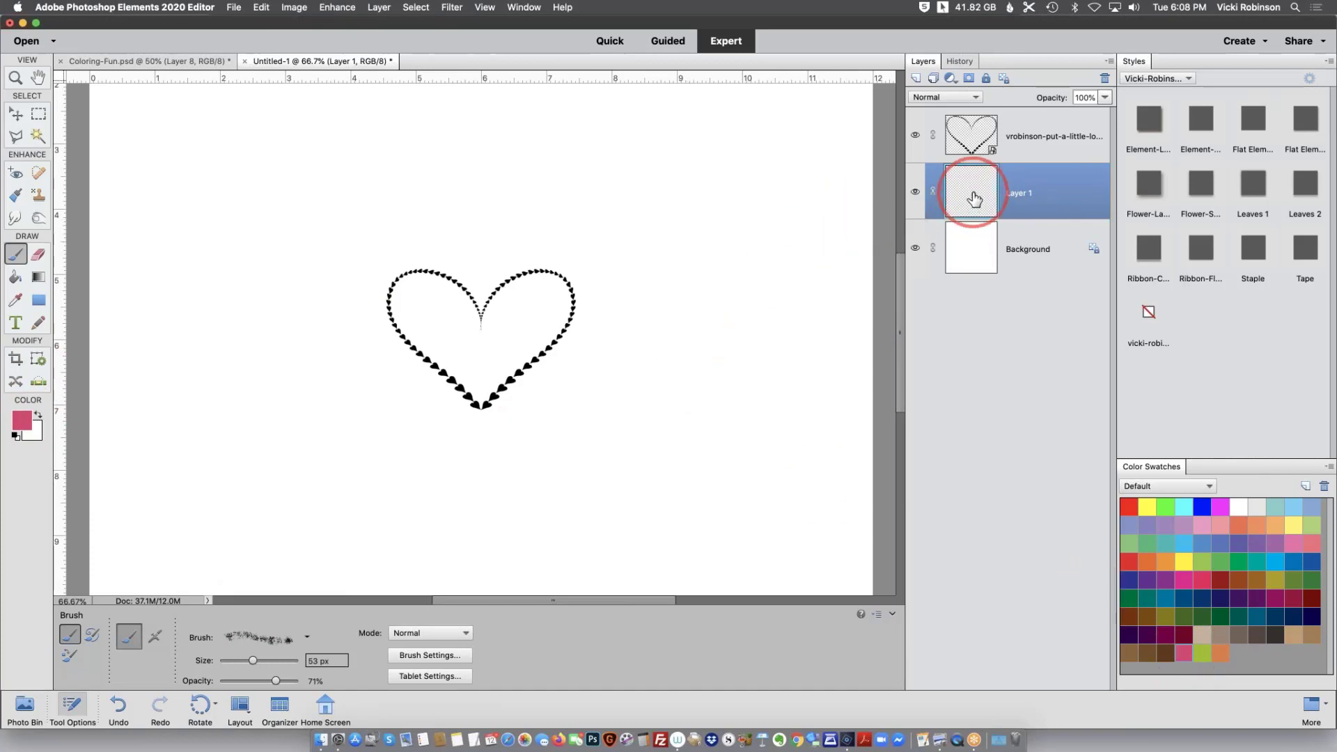
{"action": "key", "text": "super+equal"}
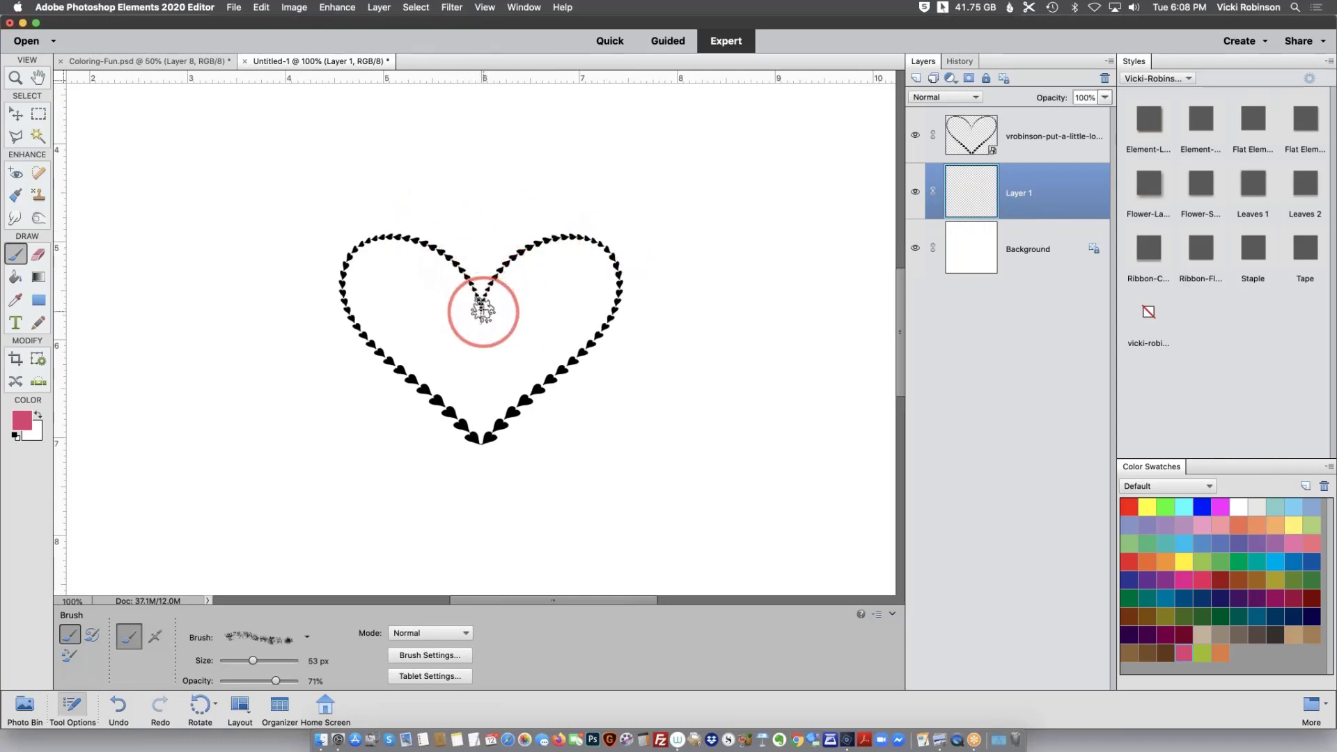
{"action": "mouse_move", "coordinate": [485, 289]}
{"action": "left_mouse_down"}
{"action": "mouse_move", "coordinate": [580, 236]}
{"action": "mouse_move", "coordinate": [555, 239]}
{"action": "mouse_move", "coordinate": [590, 238]}
{"action": "mouse_move", "coordinate": [626, 282]}
{"action": "mouse_move", "coordinate": [617, 261]}
{"action": "mouse_move", "coordinate": [598, 321]}
{"action": "mouse_move", "coordinate": [614, 231]}
{"action": "mouse_move", "coordinate": [614, 316]}
{"action": "mouse_move", "coordinate": [545, 394]}
{"action": "mouse_move", "coordinate": [590, 352]}
{"action": "mouse_move", "coordinate": [490, 444]}
{"action": "mouse_move", "coordinate": [509, 394]}
{"action": "mouse_move", "coordinate": [499, 432]}
{"action": "mouse_move", "coordinate": [474, 447]}
{"action": "mouse_move", "coordinate": [417, 375]}
{"action": "mouse_move", "coordinate": [385, 349]}
{"action": "mouse_move", "coordinate": [460, 429]}
{"action": "mouse_move", "coordinate": [371, 350]}
{"action": "mouse_move", "coordinate": [365, 314]}
{"action": "mouse_move", "coordinate": [392, 319]}
{"action": "mouse_move", "coordinate": [373, 344]}
{"action": "mouse_move", "coordinate": [344, 281]}
{"action": "mouse_move", "coordinate": [342, 297]}
{"action": "mouse_move", "coordinate": [363, 246]}
{"action": "mouse_move", "coordinate": [340, 295]}
{"action": "mouse_move", "coordinate": [344, 267]}
{"action": "mouse_move", "coordinate": [396, 249]}
{"action": "mouse_move", "coordinate": [368, 248]}
{"action": "mouse_move", "coordinate": [450, 250]}
{"action": "left_mouse_up"}
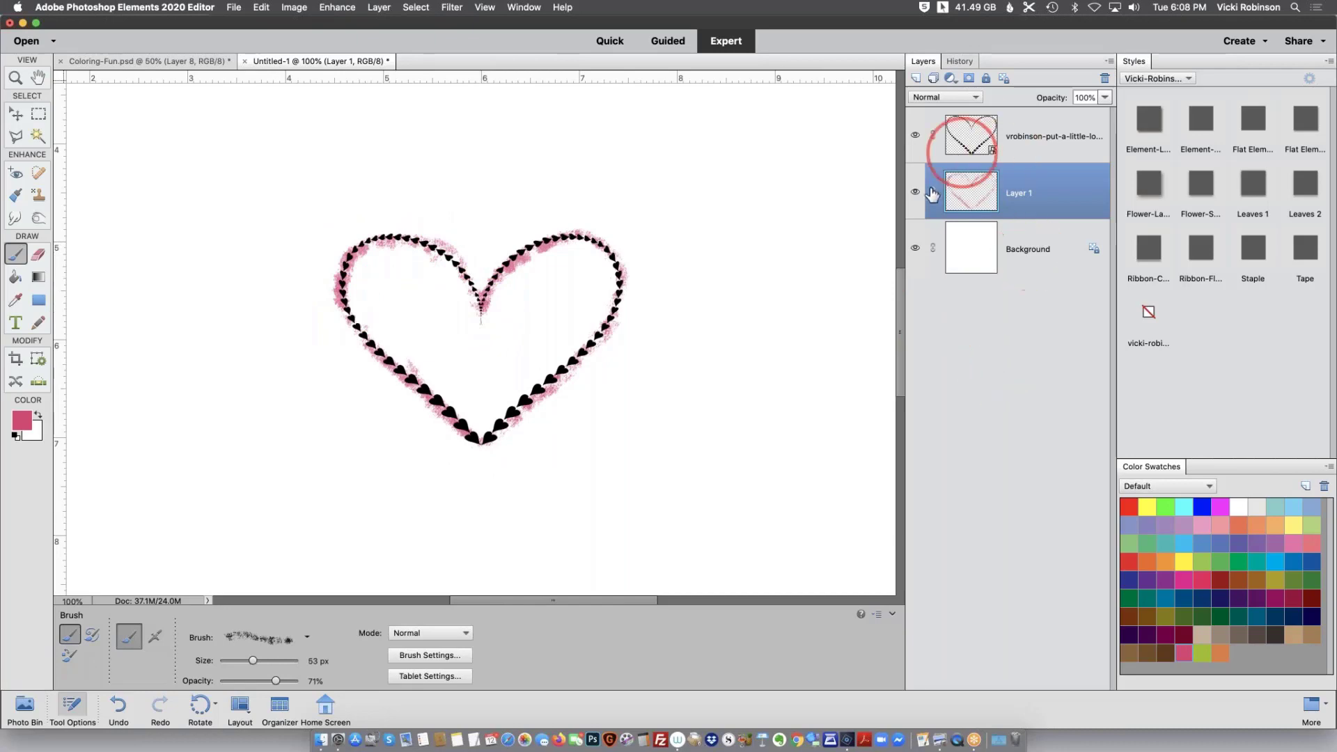
Hide the heart stamp layer and define a brush named "heart 1" from a rectangular selection around the painted heart
{"action": "left_click", "coordinate": [915, 134]}
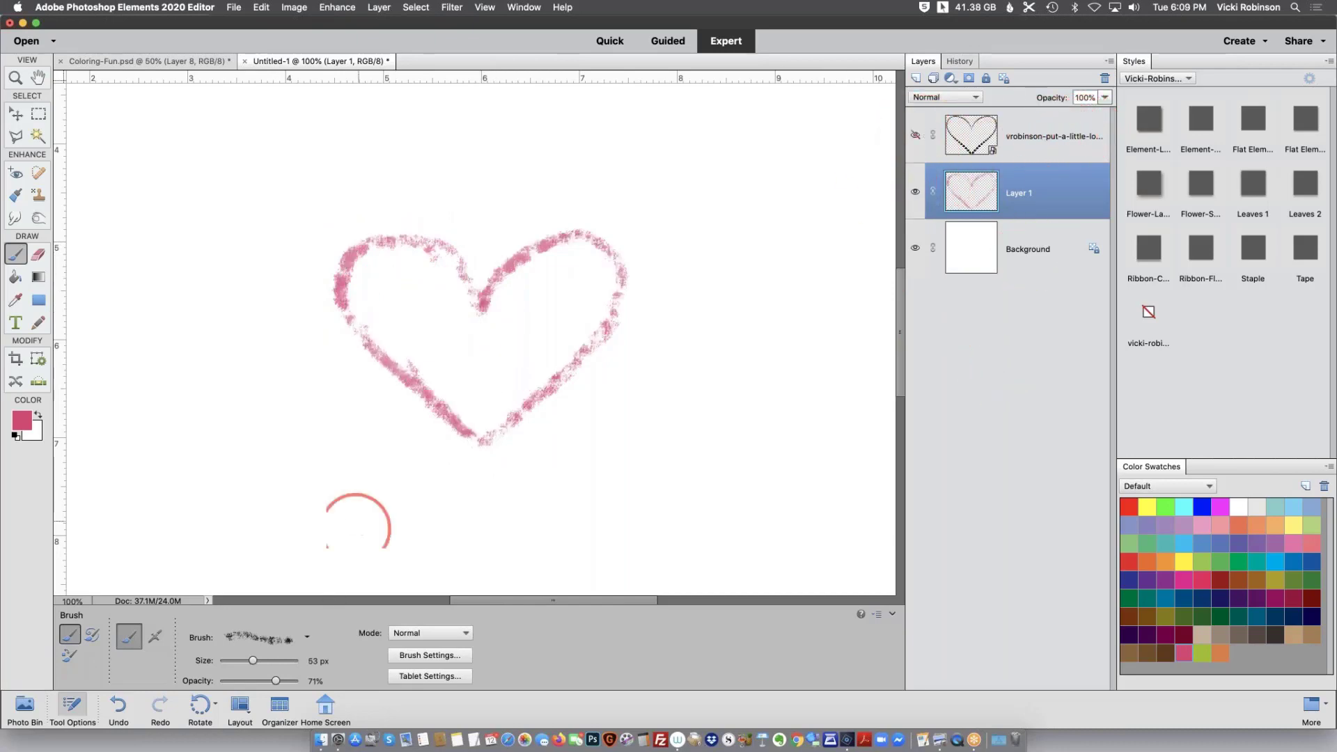
{"action": "left_click", "coordinate": [327, 659]}
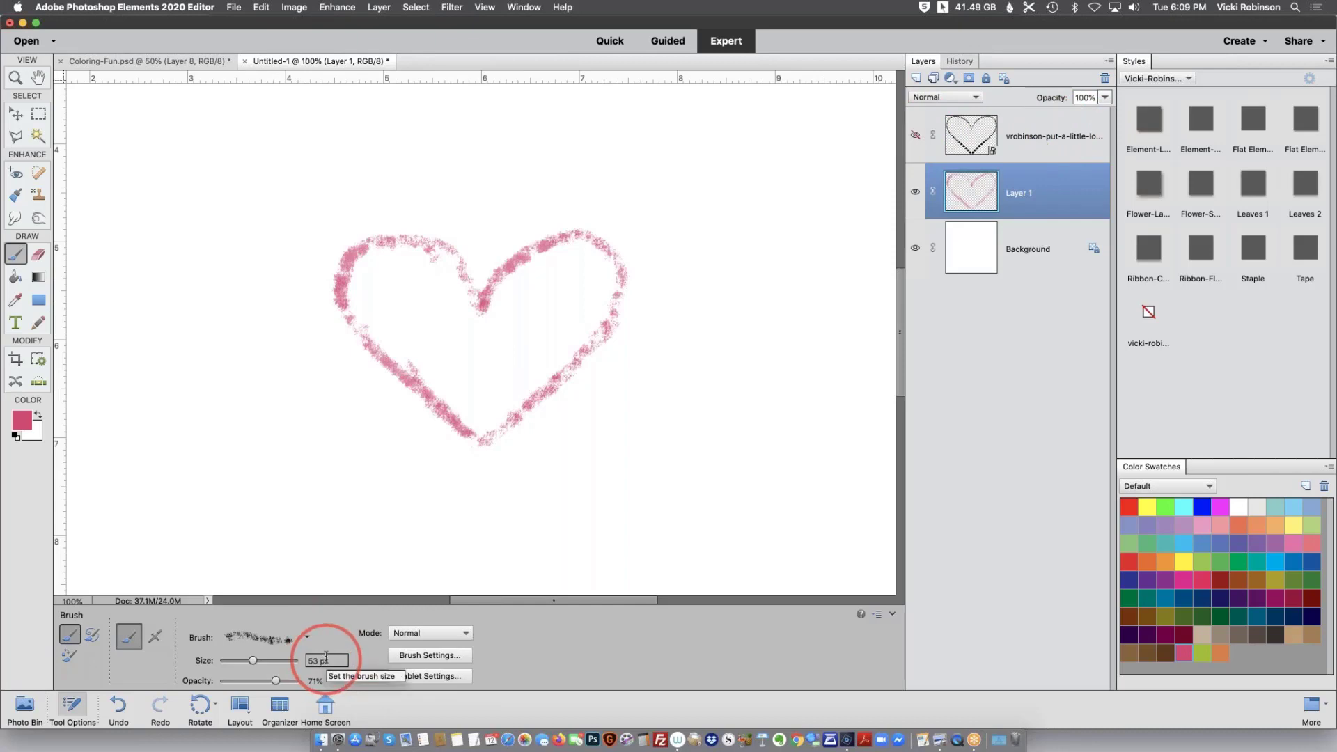
{"action": "left_click", "coordinate": [38, 113]}
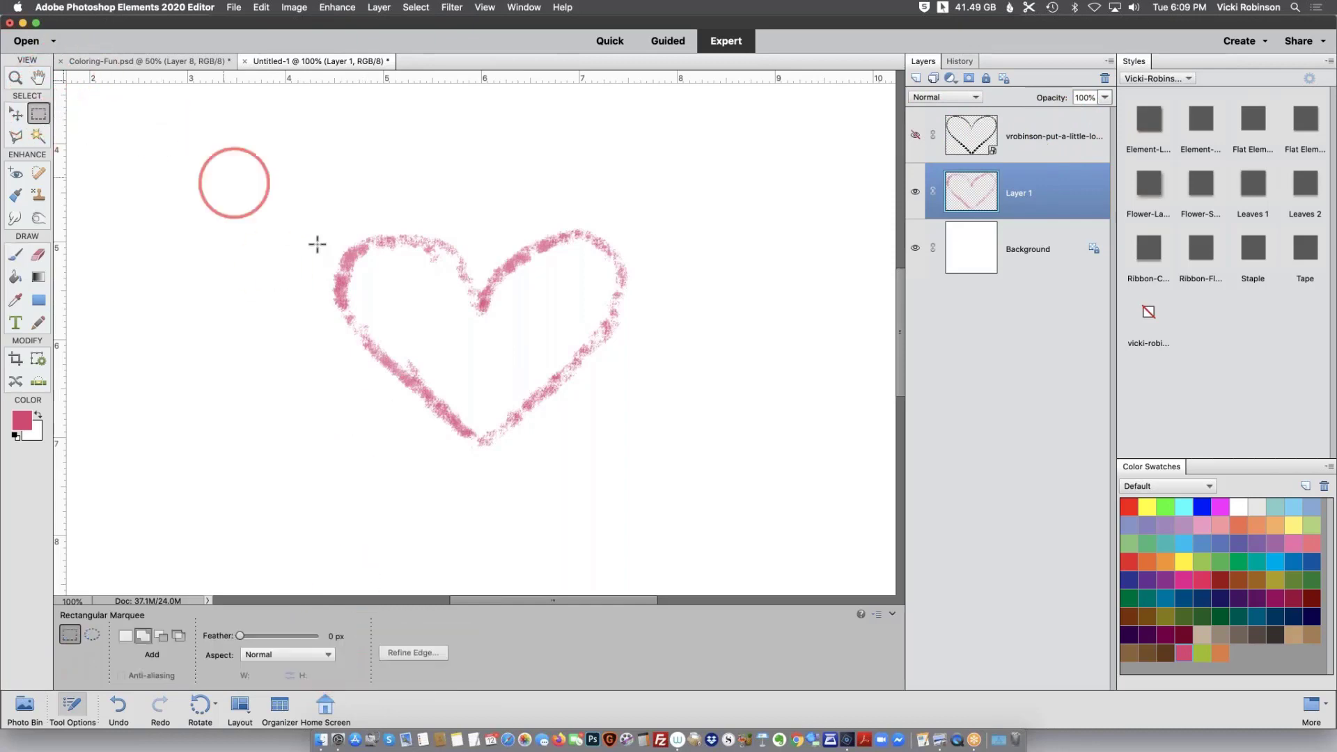
{"action": "left_click_drag", "start_coordinate": [310, 211], "coordinate": [663, 453]}
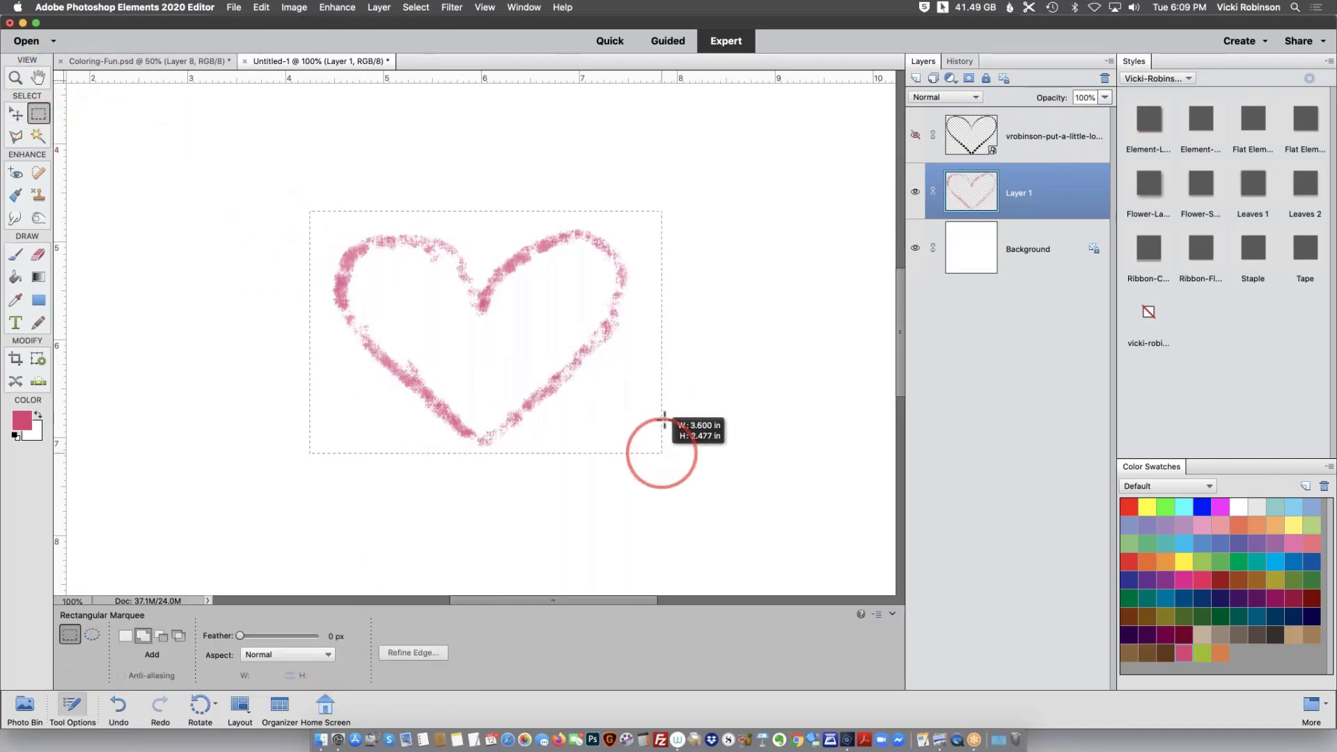
{"action": "left_click", "coordinate": [261, 7]}
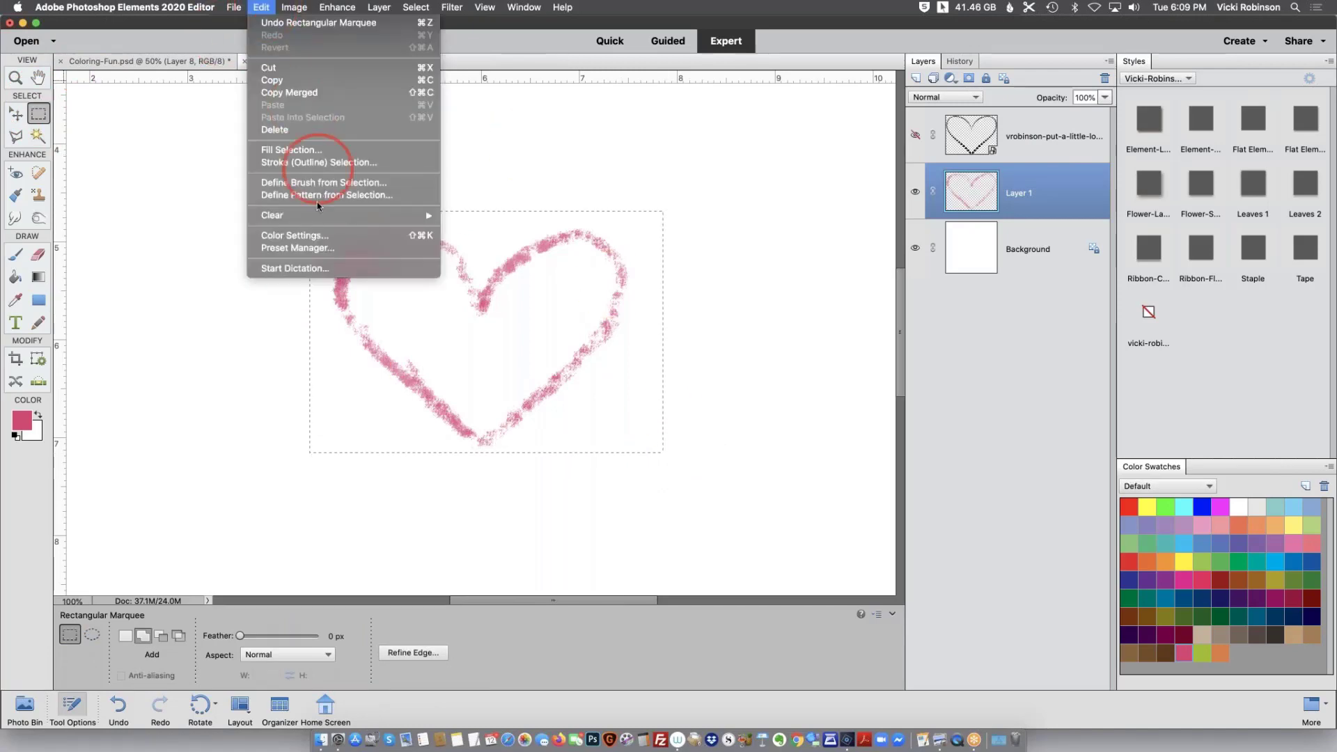
{"action": "left_click", "coordinate": [322, 182]}
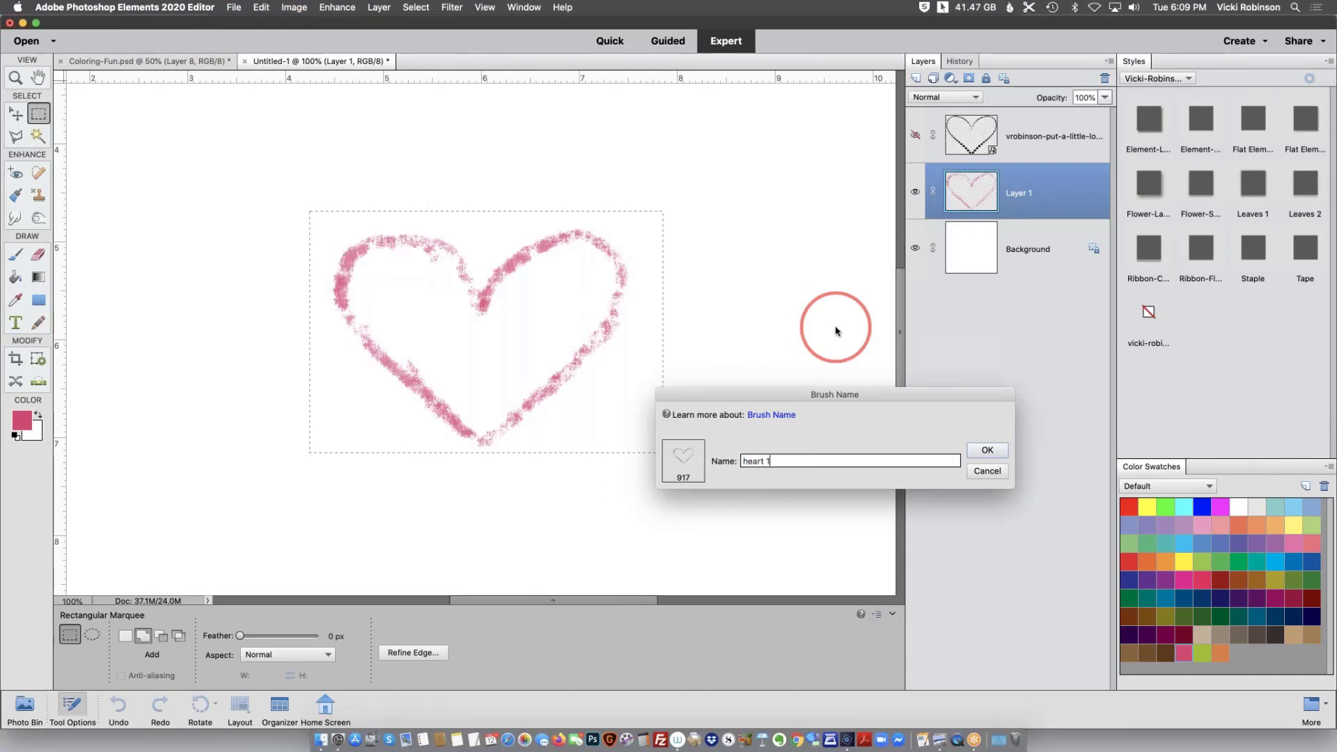
{"action": "type", "text": "heart 1"}
{"action": "left_click", "coordinate": [987, 450]}
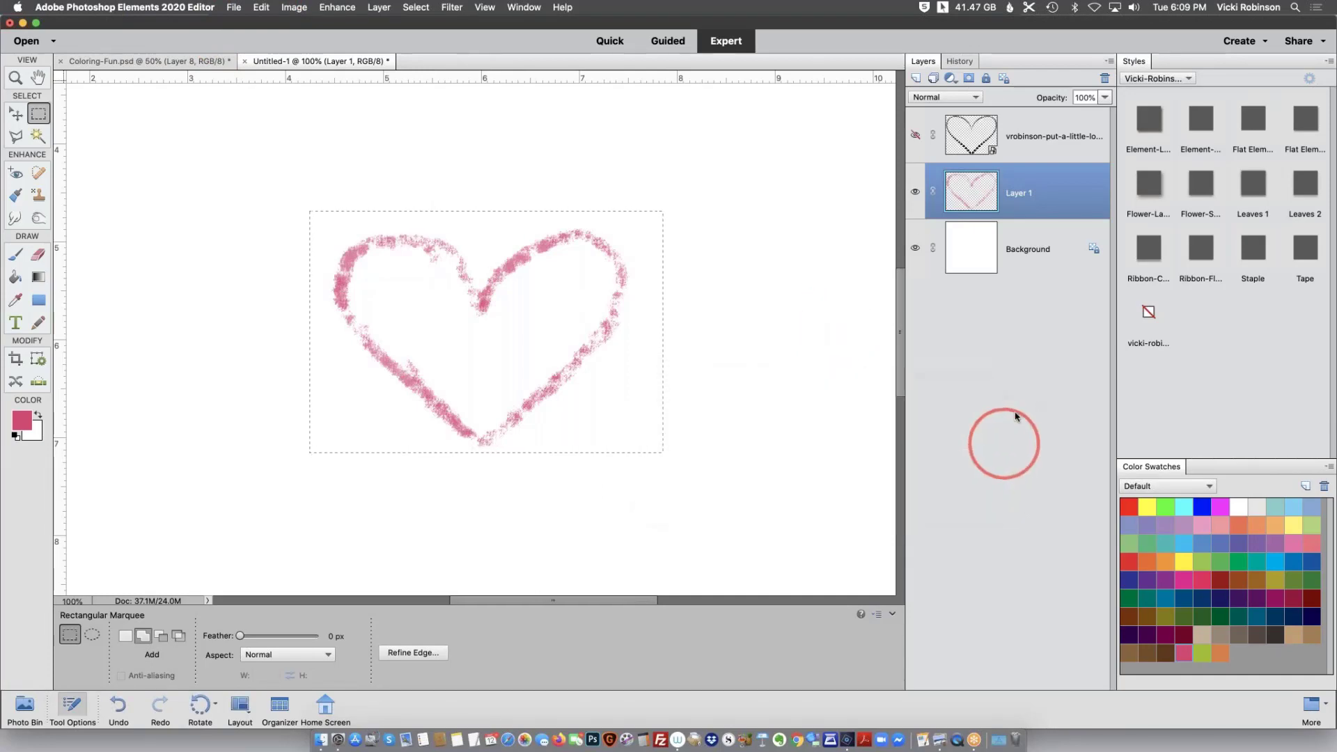
Clear the selection and fill the heart's interior on Layer 1 using the "heart texture" brush, enlarging it to 100 px
{"action": "left_click", "coordinate": [862, 330]}
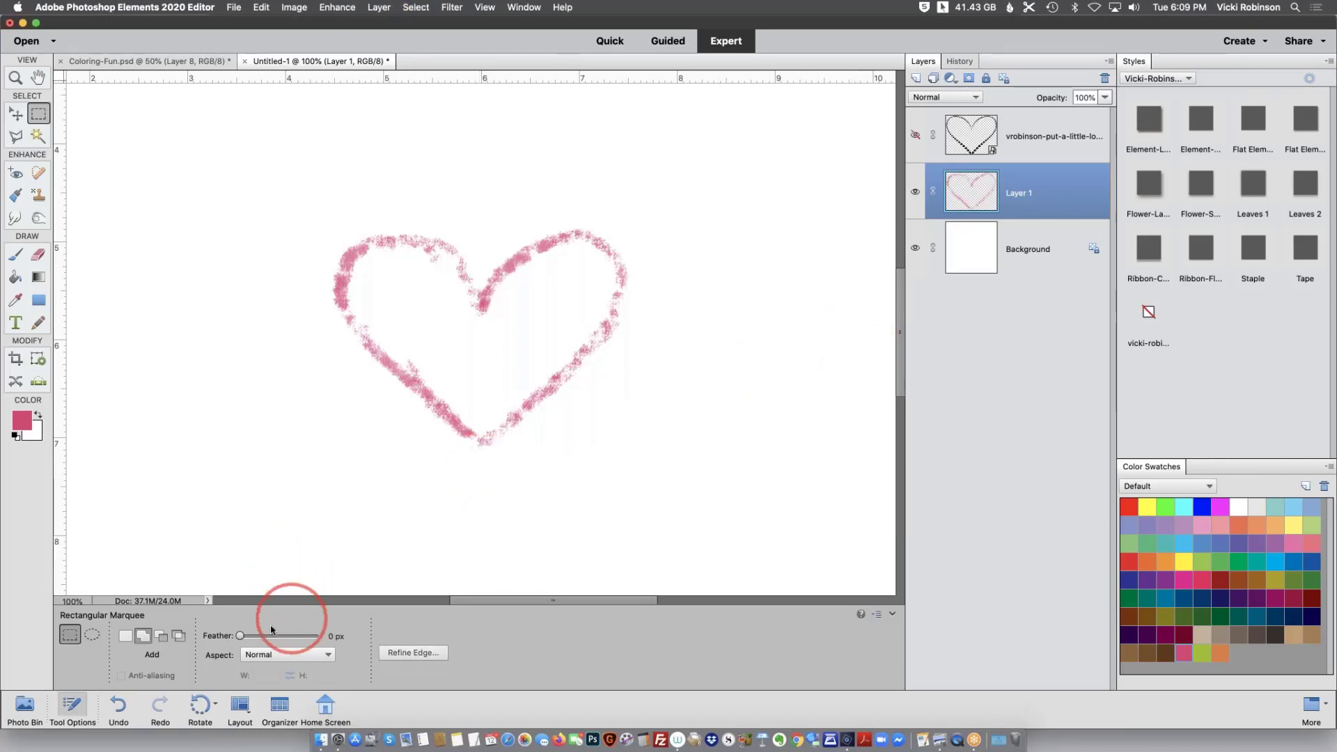
{"action": "key", "text": "b"}
{"action": "left_click", "coordinate": [307, 637]}
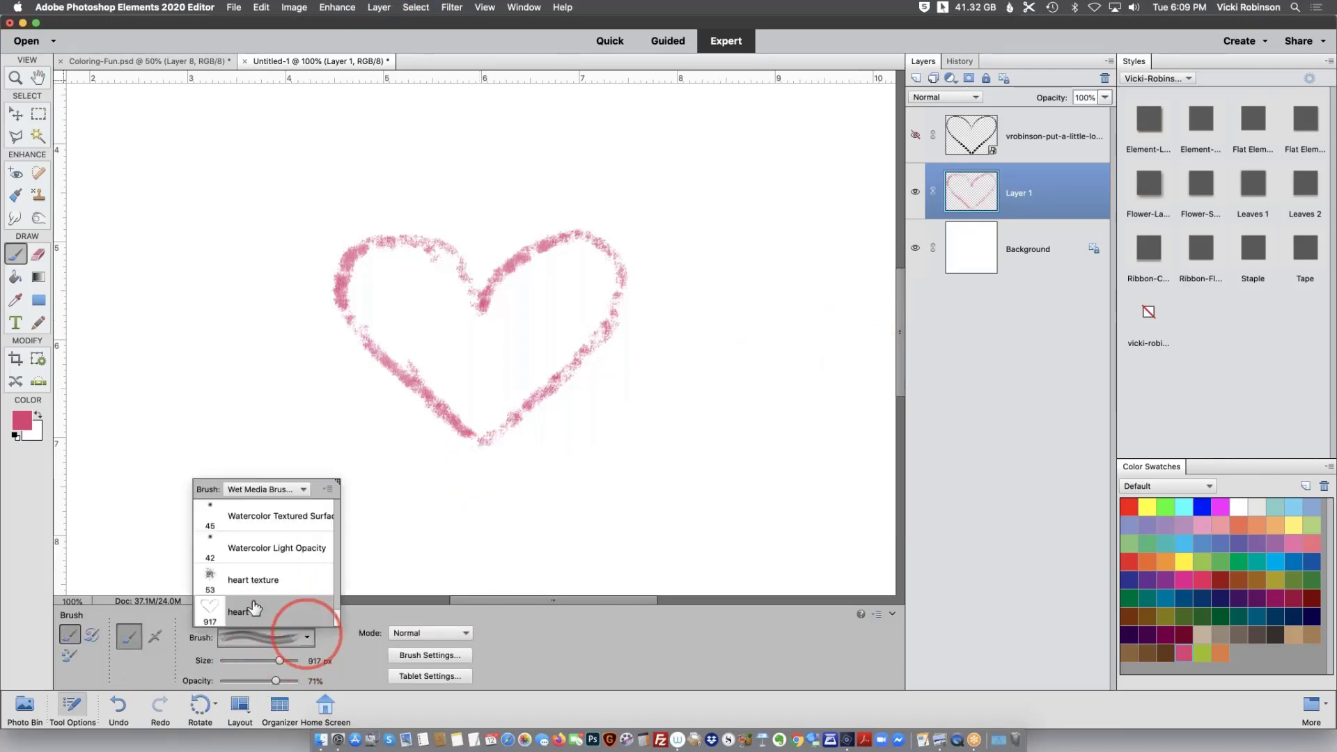
{"action": "left_click", "coordinate": [252, 580]}
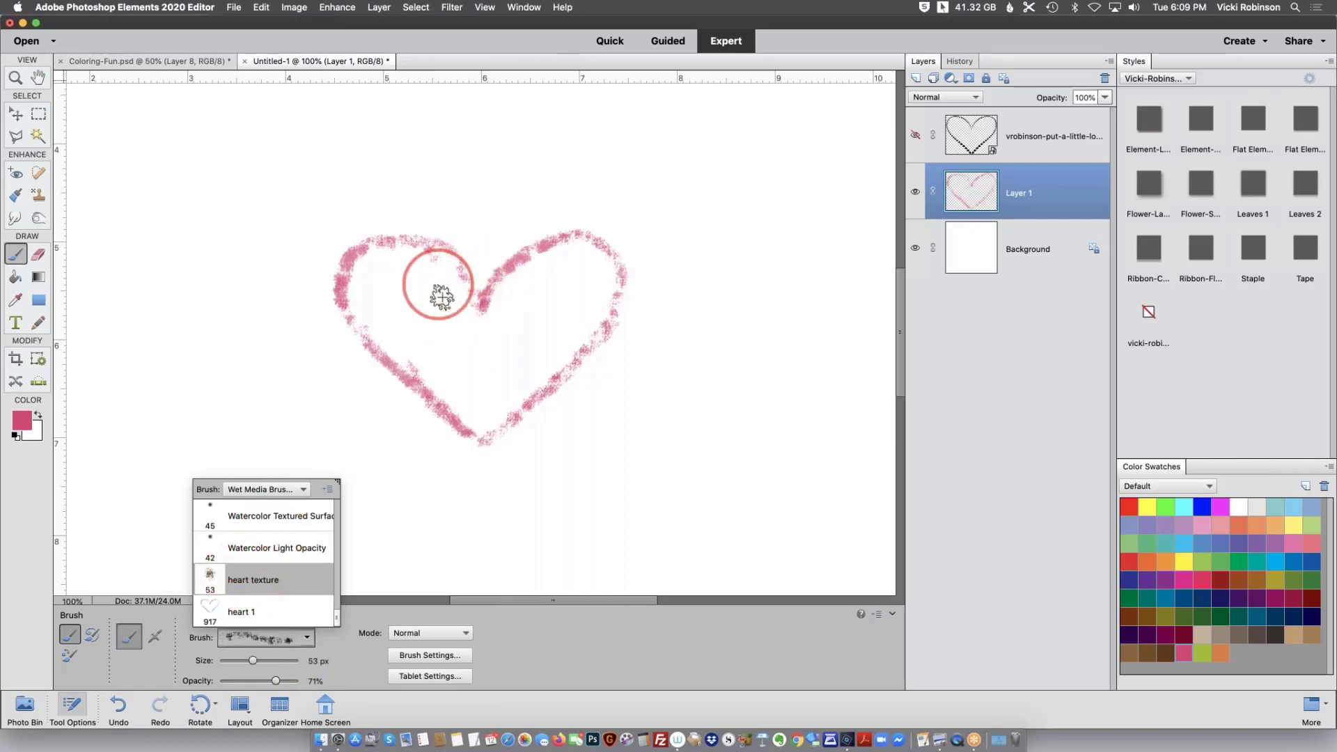
{"action": "mouse_move", "coordinate": [443, 284]}
{"action": "left_mouse_down"}
{"action": "mouse_move", "coordinate": [372, 275]}
{"action": "mouse_move", "coordinate": [376, 296]}
{"action": "mouse_move", "coordinate": [435, 317]}
{"action": "mouse_move", "coordinate": [385, 273]}
{"action": "mouse_move", "coordinate": [363, 298]}
{"action": "mouse_move", "coordinate": [373, 302]}
{"action": "mouse_move", "coordinate": [360, 298]}
{"action": "mouse_move", "coordinate": [376, 272]}
{"action": "mouse_move", "coordinate": [423, 281]}
{"action": "mouse_move", "coordinate": [402, 266]}
{"action": "mouse_move", "coordinate": [441, 352]}
{"action": "mouse_move", "coordinate": [437, 301]}
{"action": "mouse_move", "coordinate": [456, 351]}
{"action": "mouse_move", "coordinate": [583, 268]}
{"action": "mouse_move", "coordinate": [499, 312]}
{"action": "mouse_move", "coordinate": [517, 280]}
{"action": "mouse_move", "coordinate": [537, 268]}
{"action": "mouse_move", "coordinate": [558, 350]}
{"action": "mouse_move", "coordinate": [488, 406]}
{"action": "mouse_move", "coordinate": [422, 267]}
{"action": "mouse_move", "coordinate": [376, 274]}
{"action": "mouse_move", "coordinate": [356, 300]}
{"action": "mouse_move", "coordinate": [470, 399]}
{"action": "mouse_move", "coordinate": [456, 318]}
{"action": "mouse_move", "coordinate": [419, 264]}
{"action": "mouse_move", "coordinate": [478, 391]}
{"action": "mouse_move", "coordinate": [543, 350]}
{"action": "mouse_move", "coordinate": [481, 378]}
{"action": "mouse_move", "coordinate": [493, 425]}
{"action": "mouse_move", "coordinate": [481, 428]}
{"action": "mouse_move", "coordinate": [571, 315]}
{"action": "mouse_move", "coordinate": [539, 267]}
{"action": "mouse_move", "coordinate": [581, 269]}
{"action": "mouse_move", "coordinate": [570, 284]}
{"action": "mouse_move", "coordinate": [584, 268]}
{"action": "mouse_move", "coordinate": [574, 317]}
{"action": "mouse_move", "coordinate": [593, 294]}
{"action": "mouse_move", "coordinate": [600, 305]}
{"action": "mouse_move", "coordinate": [576, 254]}
{"action": "mouse_move", "coordinate": [561, 308]}
{"action": "mouse_move", "coordinate": [582, 248]}
{"action": "mouse_move", "coordinate": [535, 272]}
{"action": "mouse_move", "coordinate": [595, 262]}
{"action": "mouse_move", "coordinate": [551, 345]}
{"action": "mouse_move", "coordinate": [533, 324]}
{"action": "mouse_move", "coordinate": [373, 262]}
{"action": "mouse_move", "coordinate": [426, 239]}
{"action": "mouse_move", "coordinate": [440, 258]}
{"action": "mouse_move", "coordinate": [439, 390]}
{"action": "mouse_move", "coordinate": [500, 378]}
{"action": "left_mouse_up"}
{"action": "key", "text": "bracketright"}
{"action": "key", "text": "bracketright"}
{"action": "key", "text": "bracketright"}
{"action": "key", "text": "bracketright"}
{"action": "key", "text": "bracketright"}
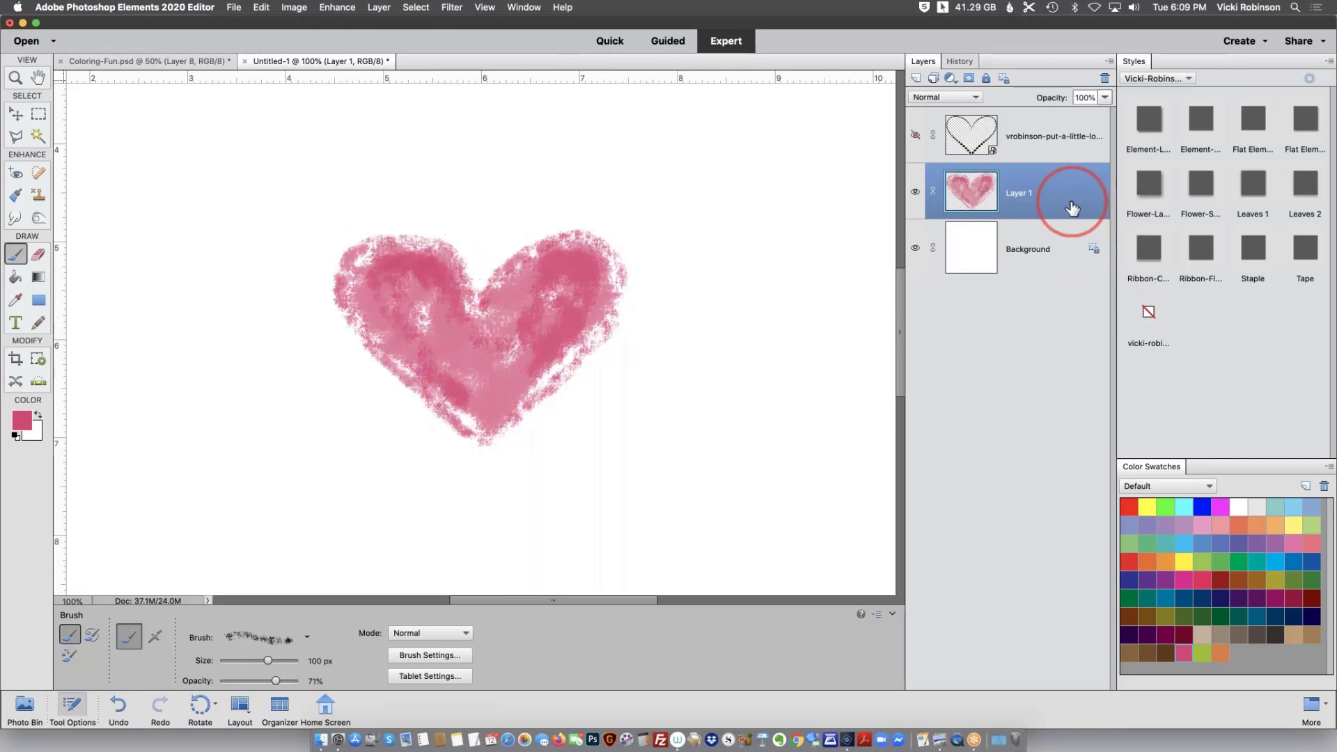
Define a brush named "heart 2" from a rectangular selection around the filled pink heart
{"action": "left_click", "coordinate": [38, 114]}
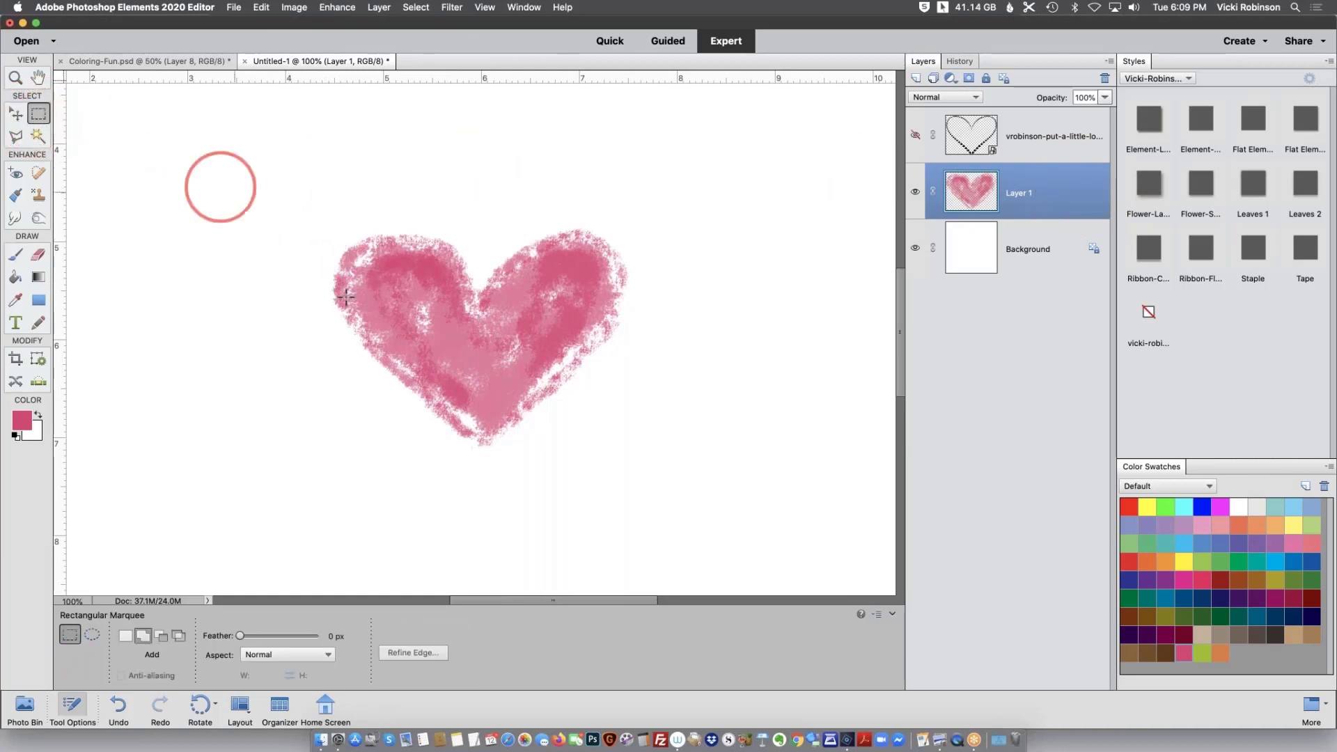
{"action": "left_click_drag", "start_coordinate": [314, 212], "coordinate": [645, 449]}
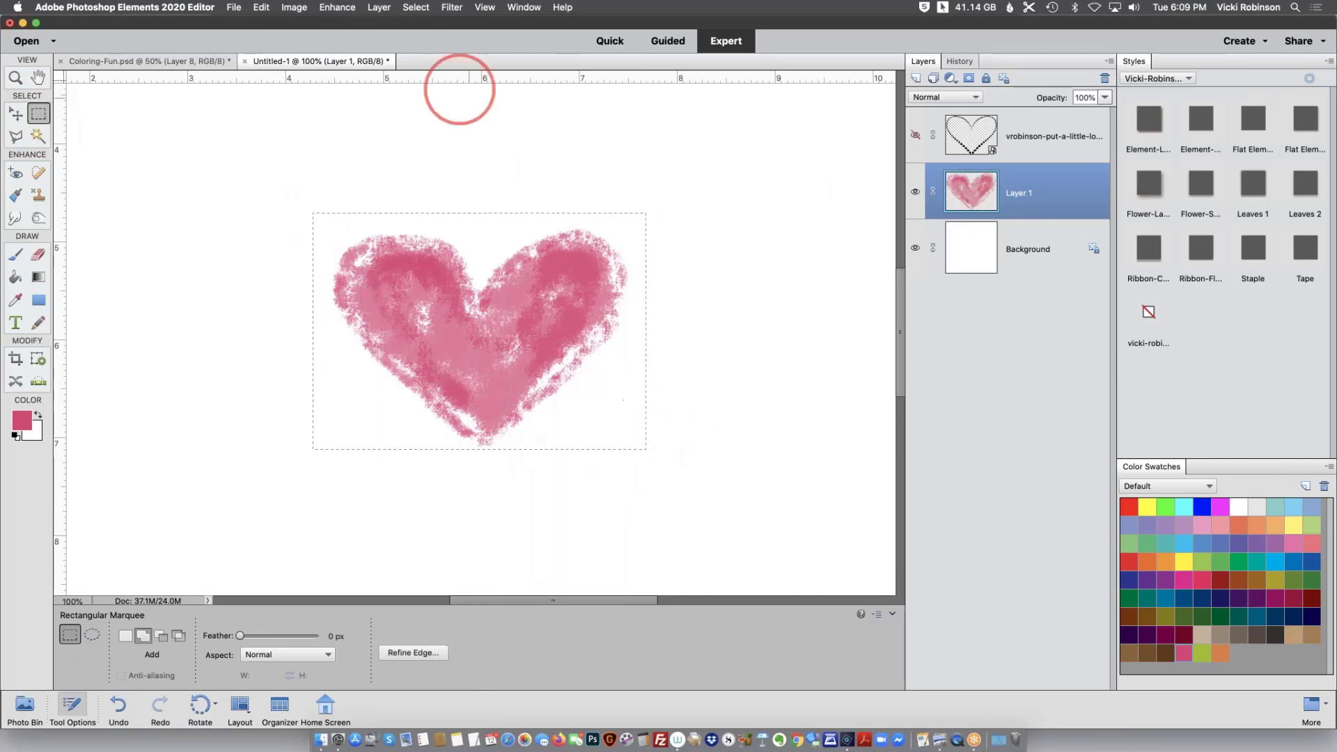
{"action": "left_click", "coordinate": [261, 8]}
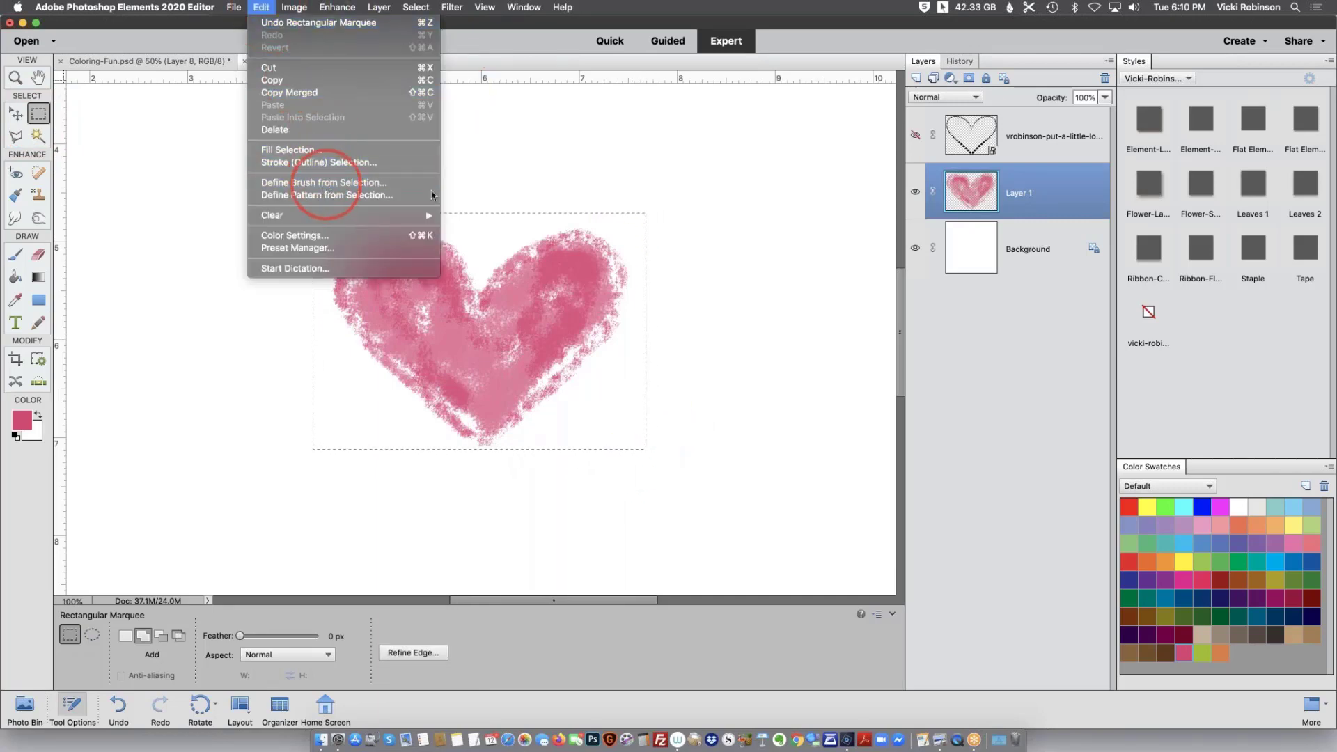
{"action": "left_click", "coordinate": [324, 182]}
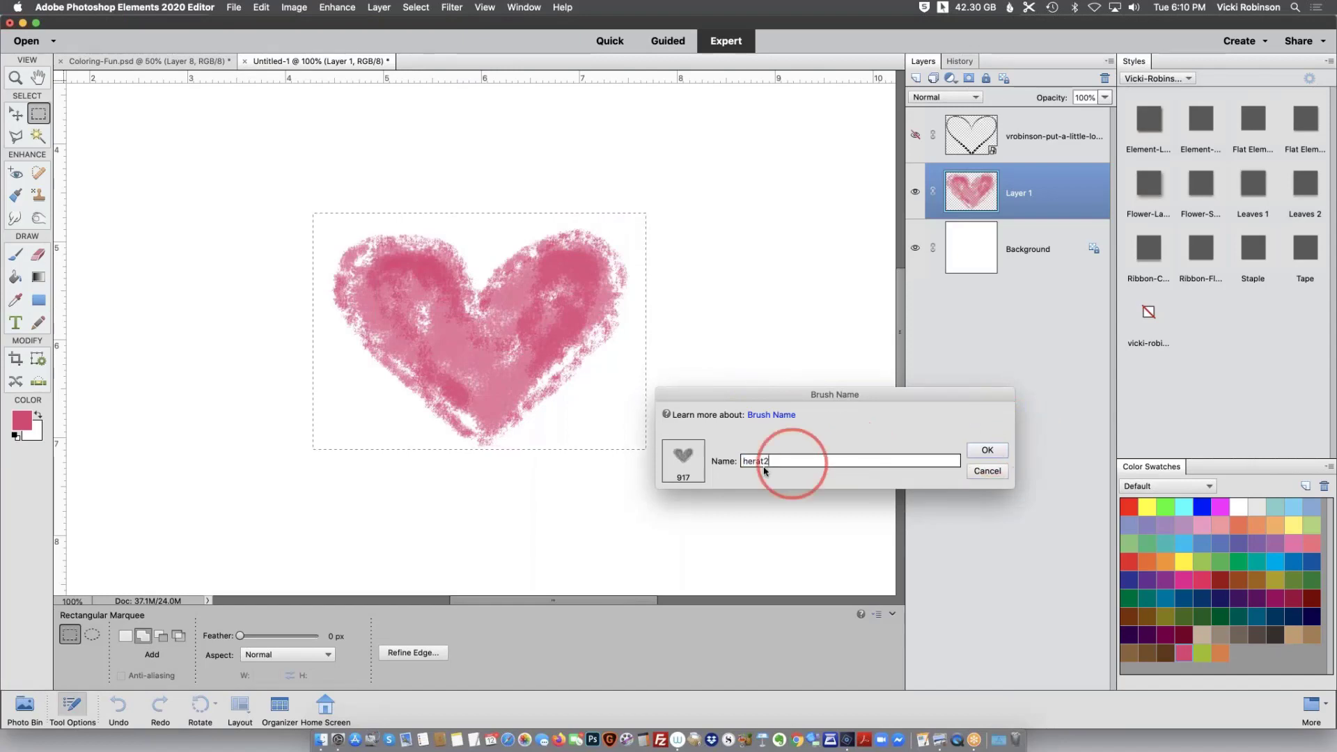
{"action": "left_click_drag", "start_coordinate": [770, 462], "coordinate": [752, 461]}
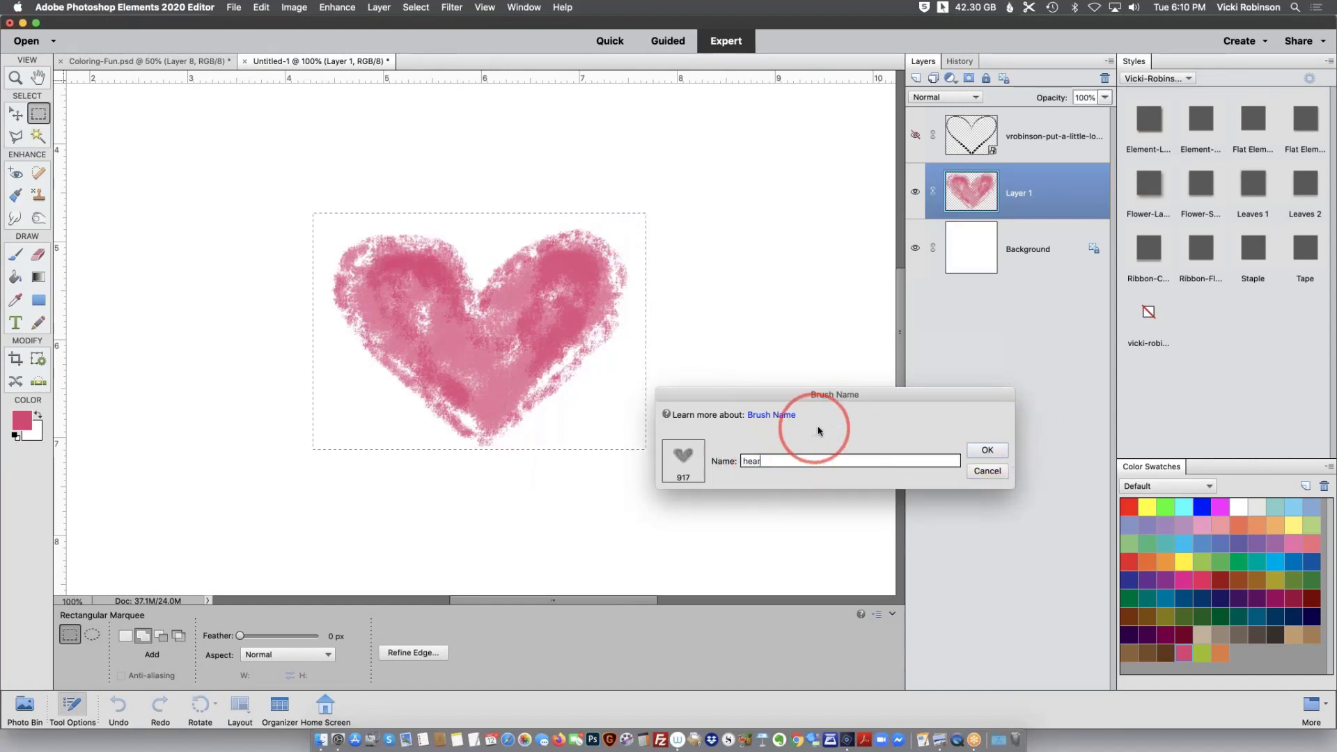
{"action": "left_click", "coordinate": [988, 450]}
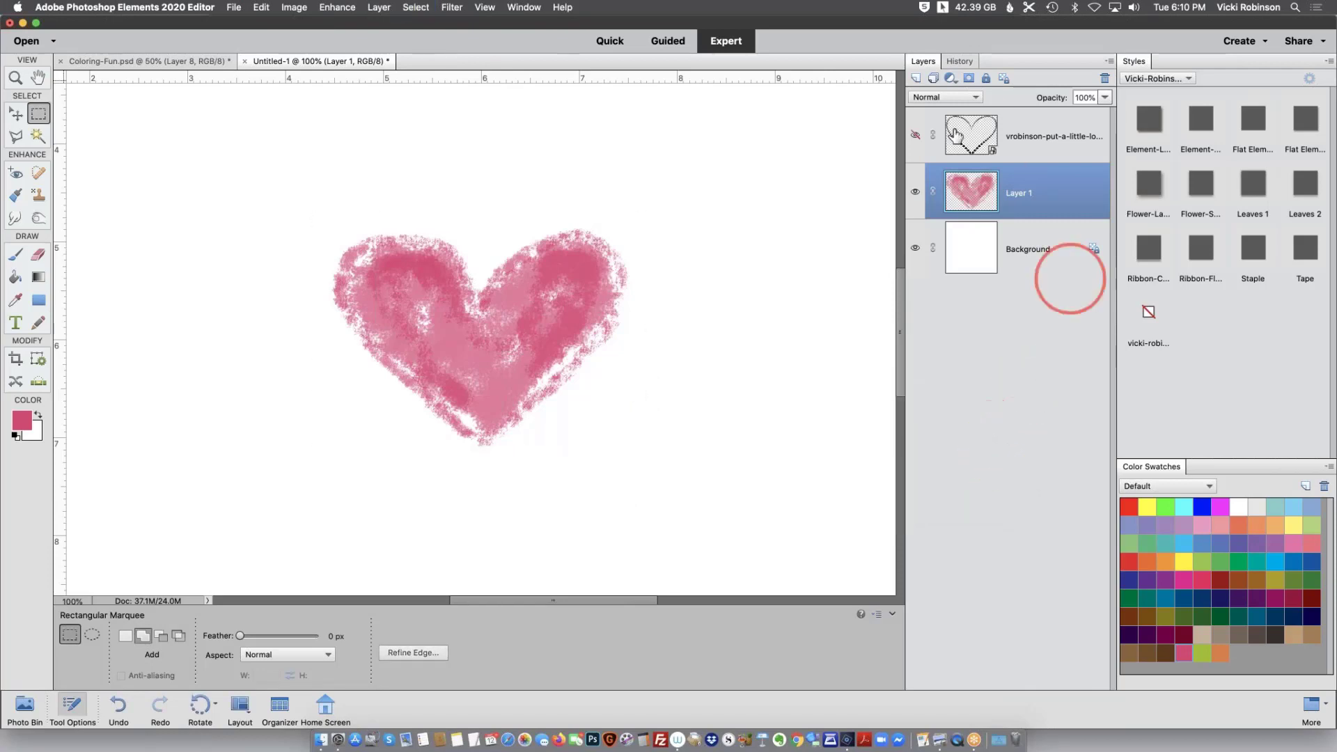
Show the heart stamp layer again, define a brush named "heart3" from a rectangular selection around the combined heart, and deselect
{"action": "left_click", "coordinate": [915, 135]}
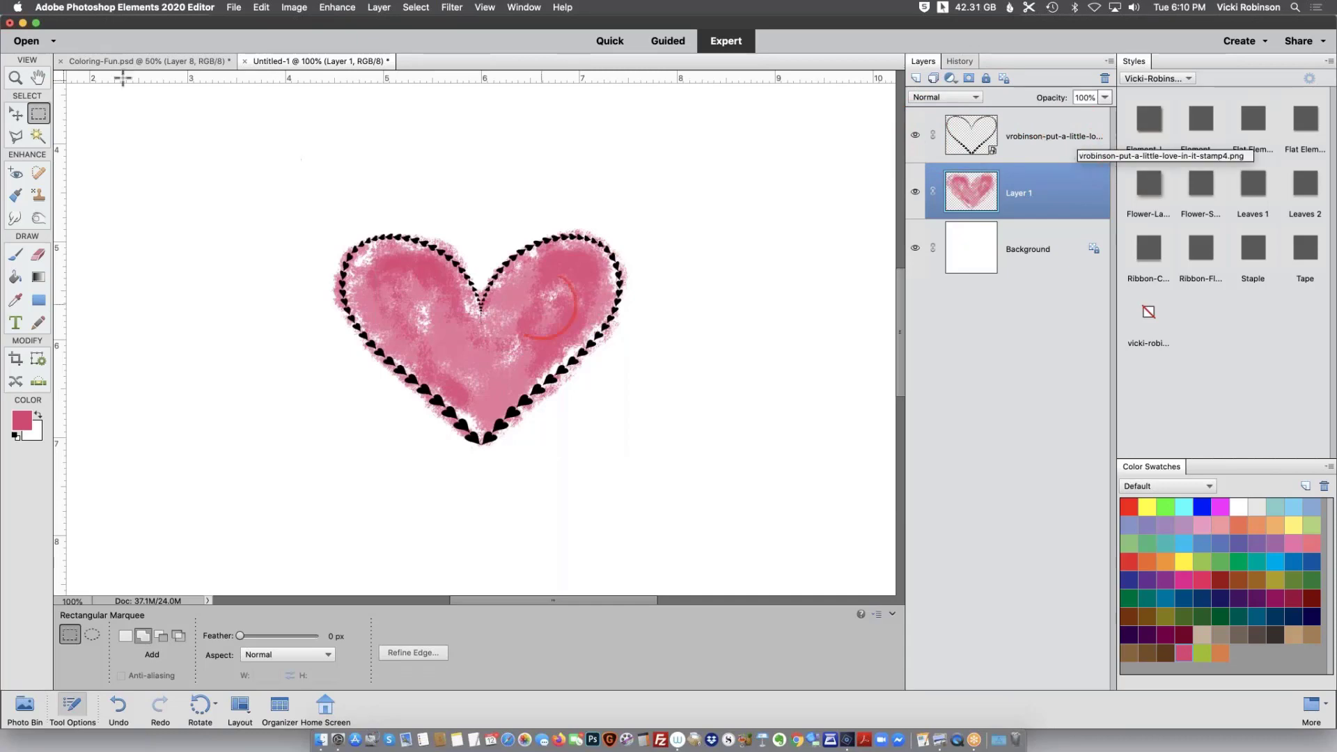
{"action": "left_click_drag", "start_coordinate": [317, 208], "coordinate": [379, 344]}
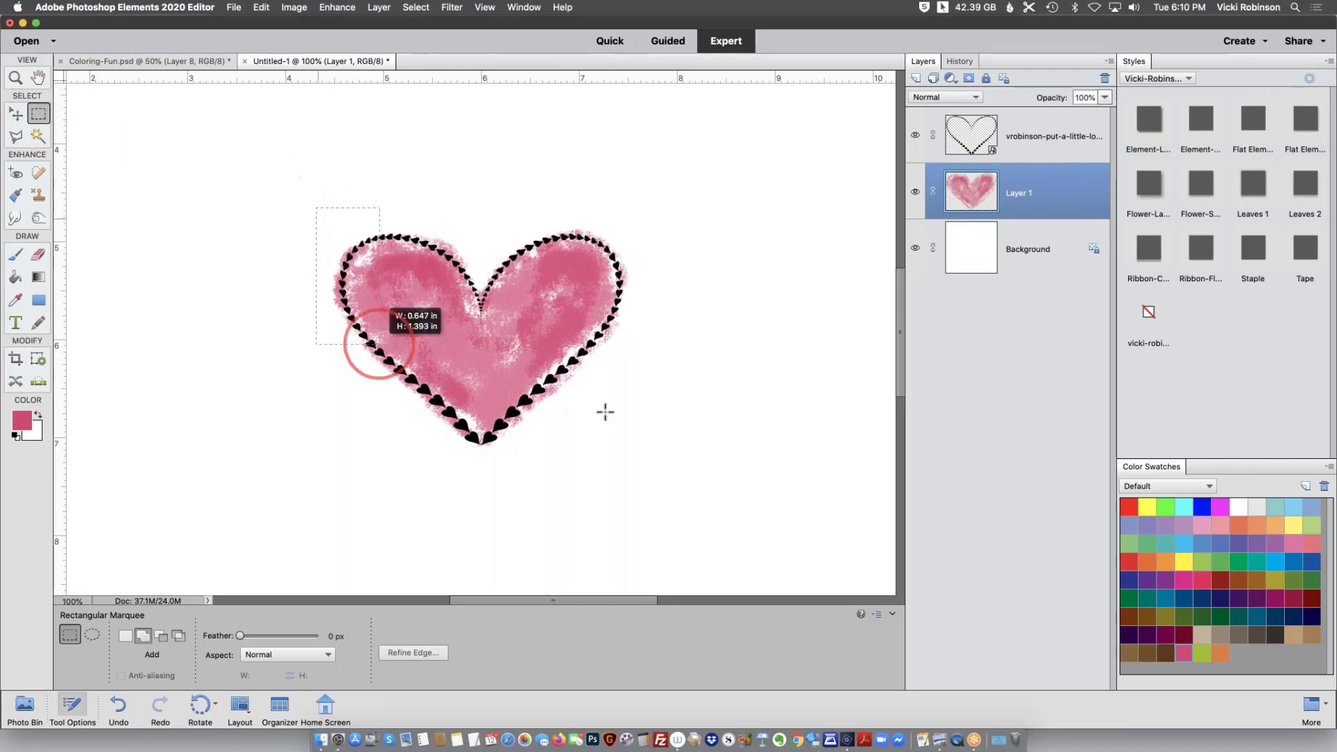
{"action": "left_click_drag", "start_coordinate": [605, 412], "coordinate": [648, 459]}
{"action": "left_click", "coordinate": [261, 7]}
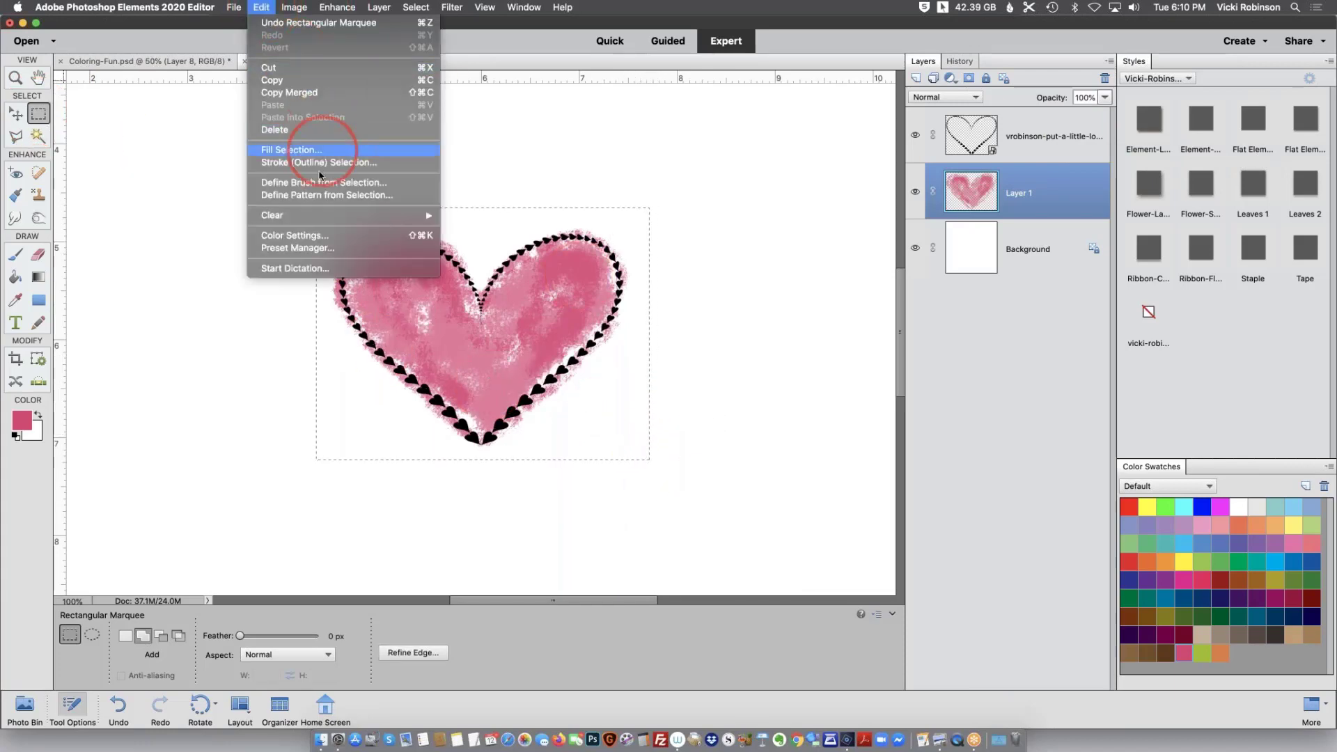
{"action": "left_click", "coordinate": [320, 183]}
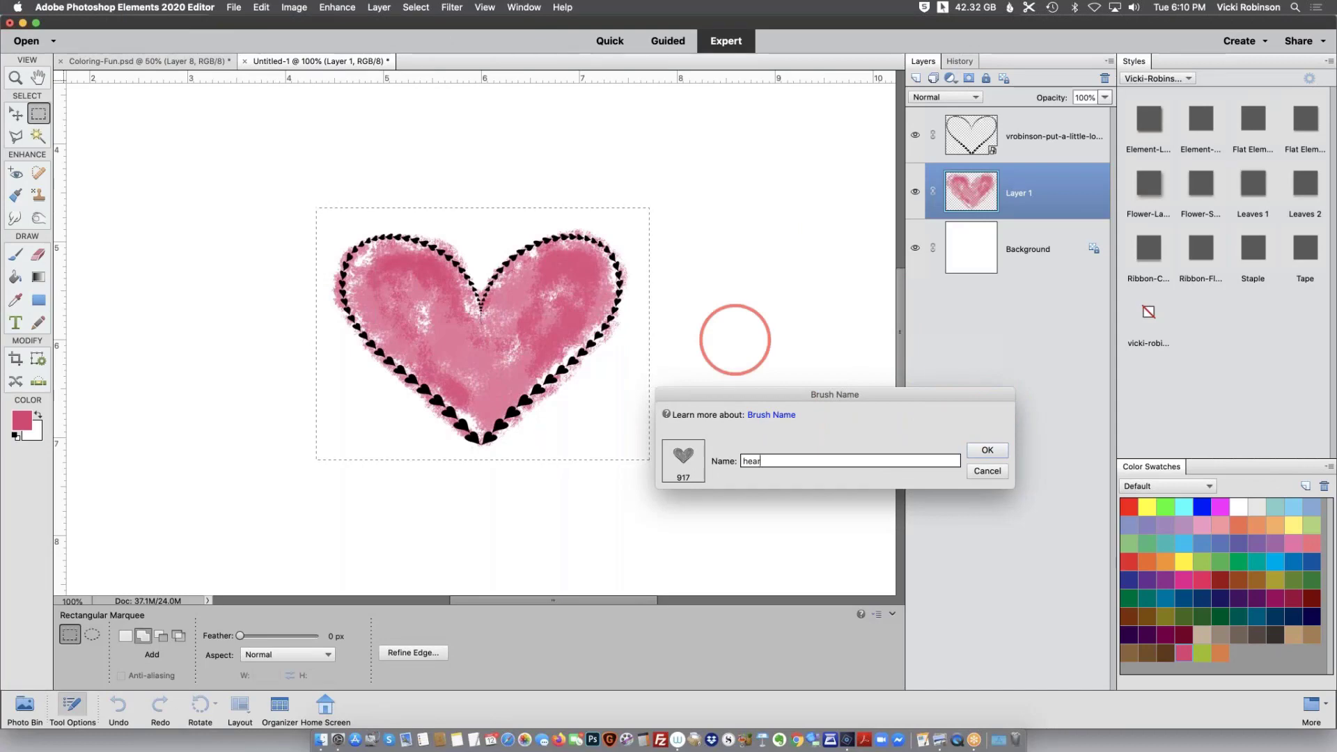
{"action": "left_click", "coordinate": [992, 450]}
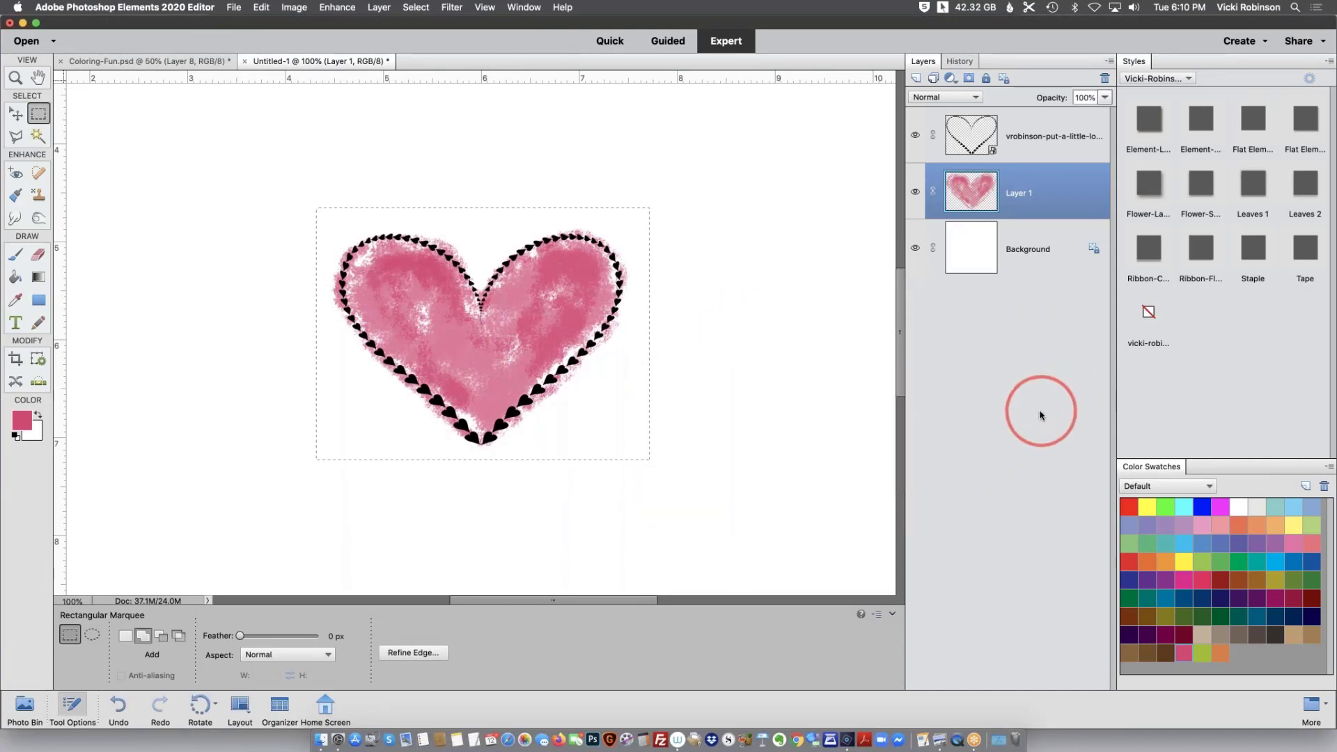
{"action": "key", "text": "super+d"}
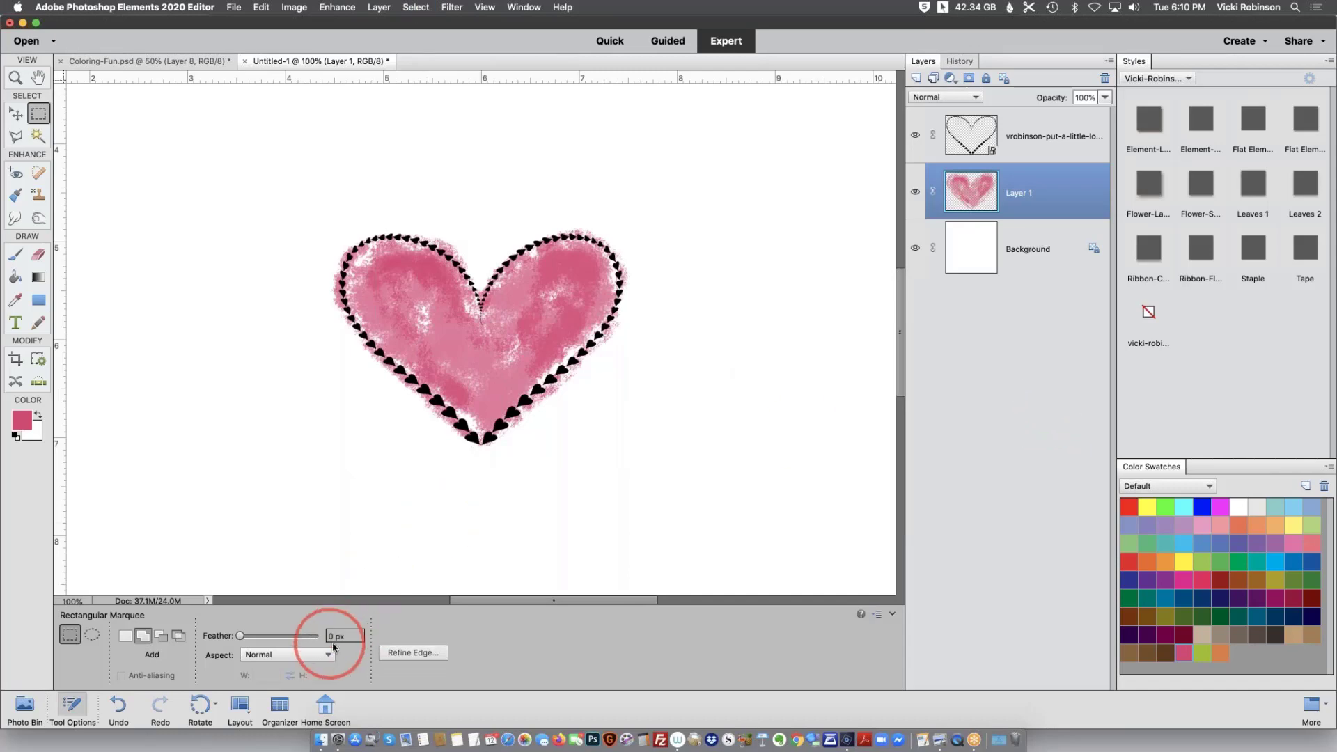
Stamp one heart below and to the right of the pink heart on a new layer, using the 917 px heart3 brush and the green swatch
{"action": "key", "text": "b"}
{"action": "left_click", "coordinate": [301, 637]}
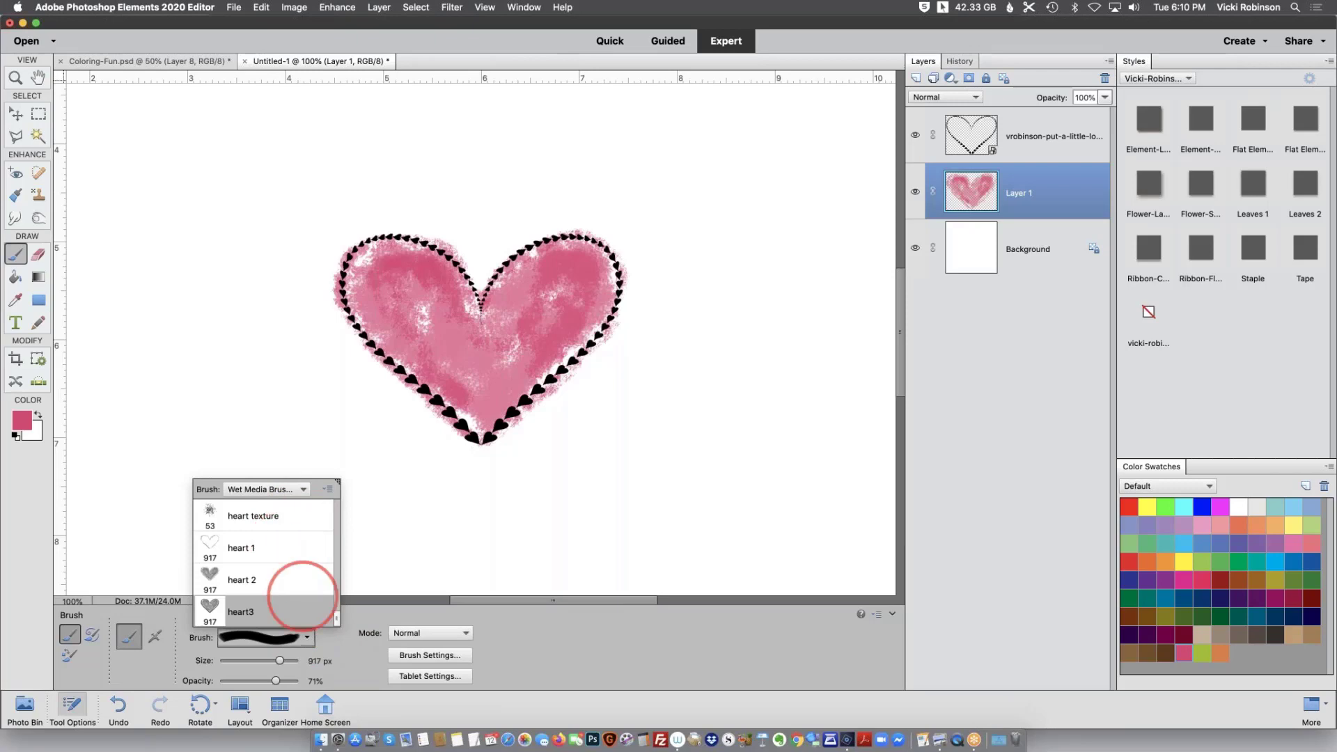
{"action": "left_click", "coordinate": [307, 637]}
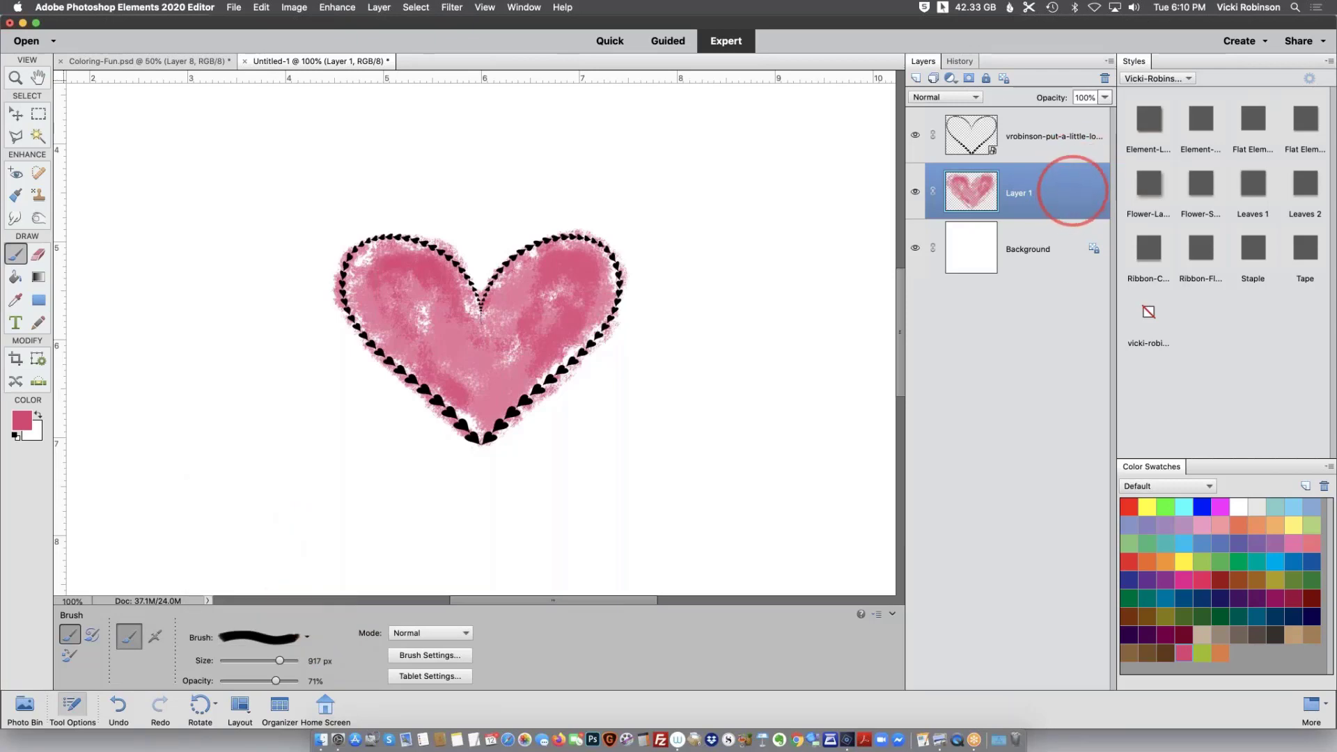
{"action": "left_click", "coordinate": [917, 79]}
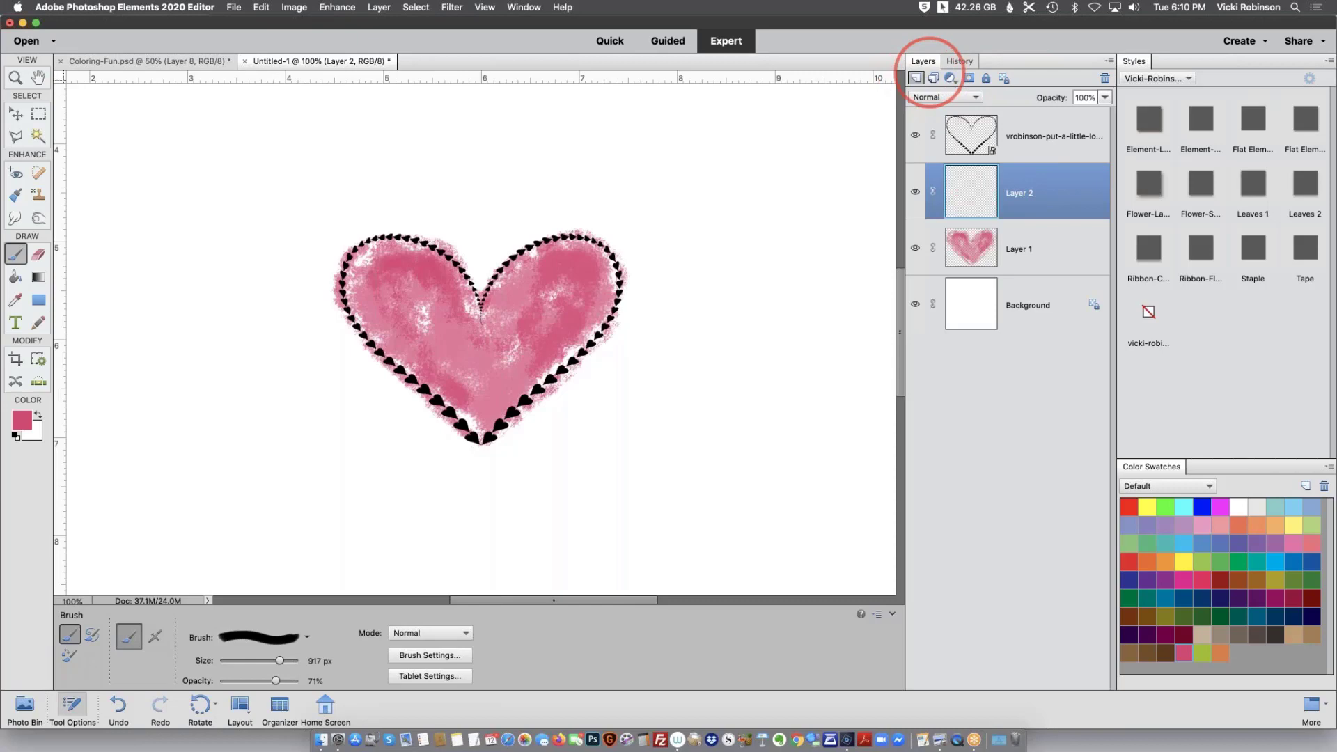
{"action": "left_click", "coordinate": [1203, 653]}
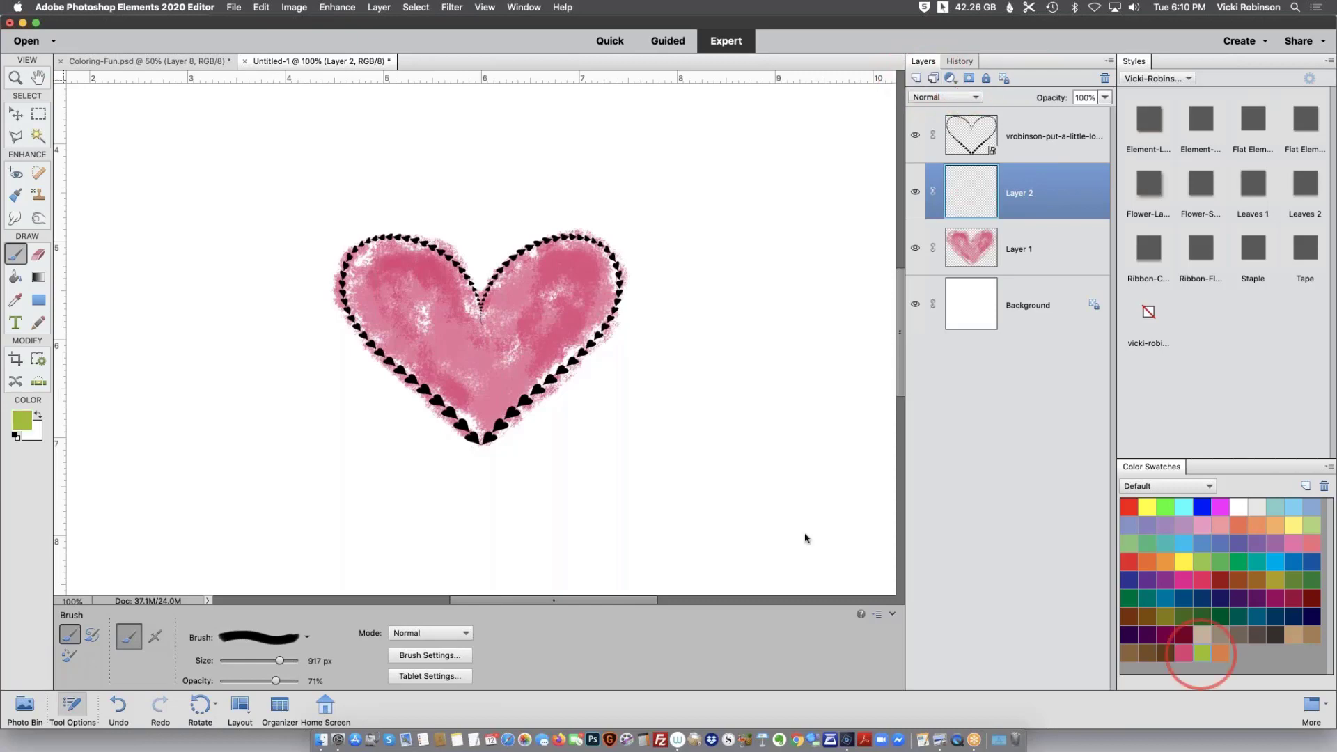
{"action": "left_click", "coordinate": [933, 149]}
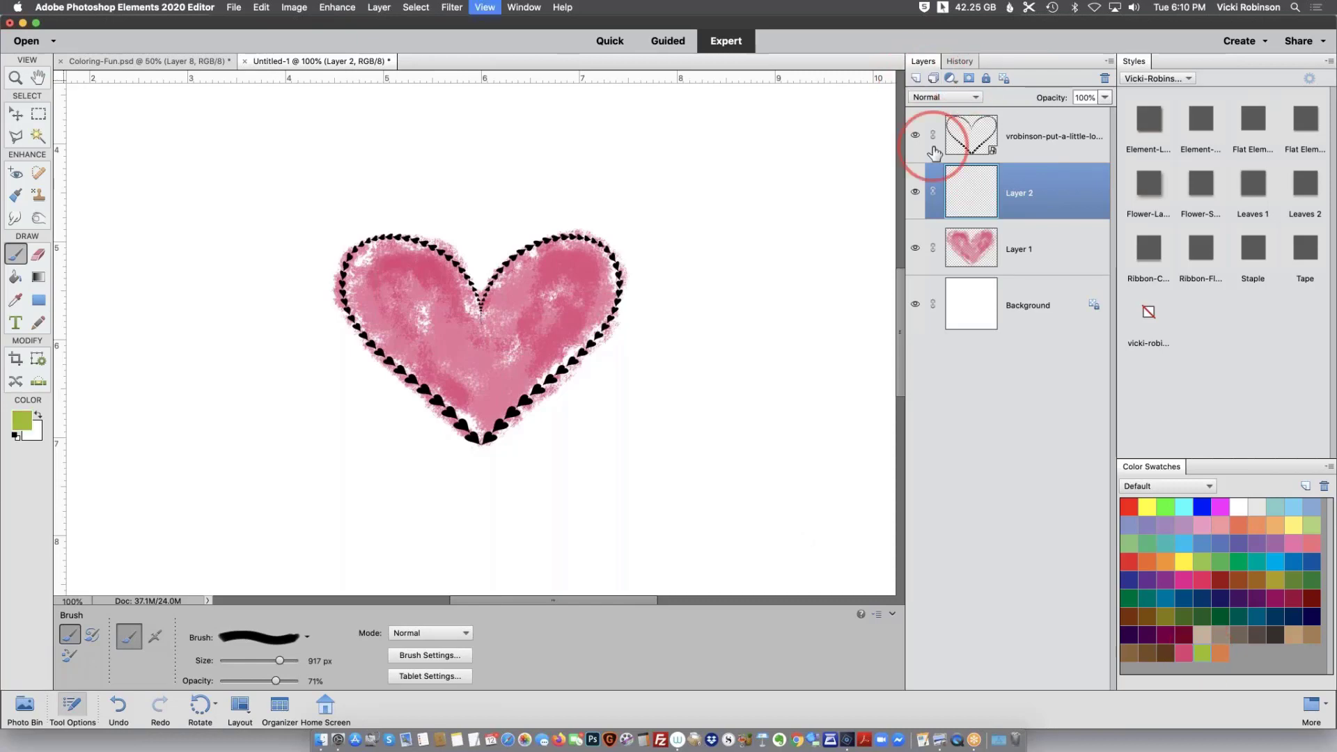
{"action": "key", "text": "super+minus"}
{"action": "key", "text": "super+minus"}
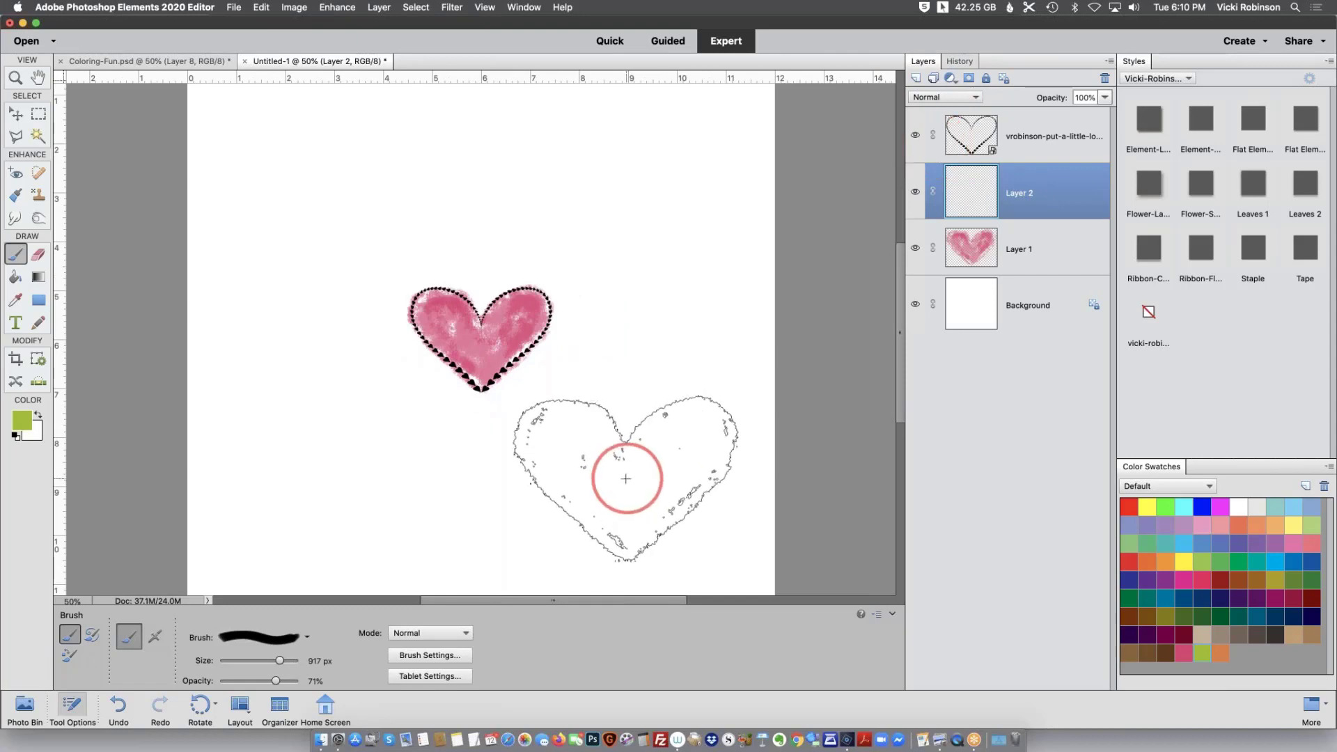
{"action": "left_click", "coordinate": [626, 478]}
{"action": "left_click", "coordinate": [1100, 303]}
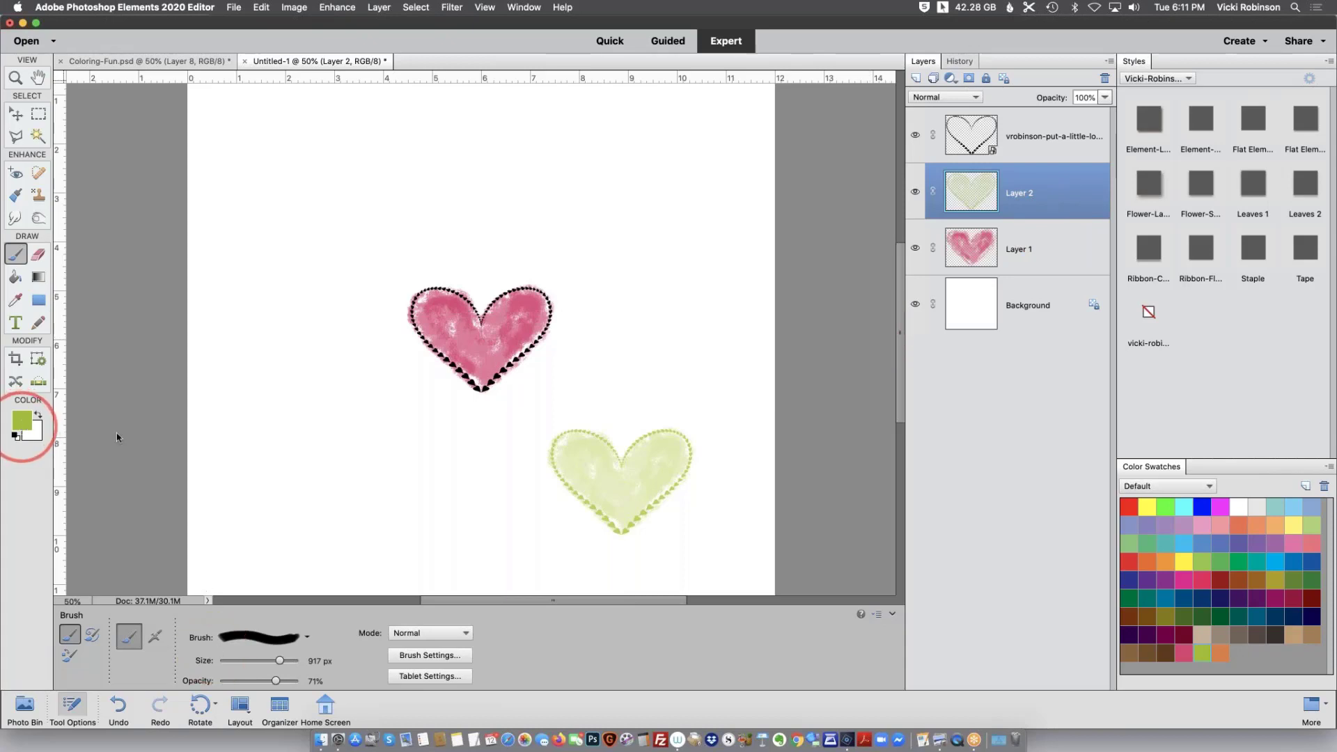
Hide Layer 2, add a new layer above it, and set the heart3 brush size to 100 px
{"action": "left_click", "coordinate": [917, 193]}
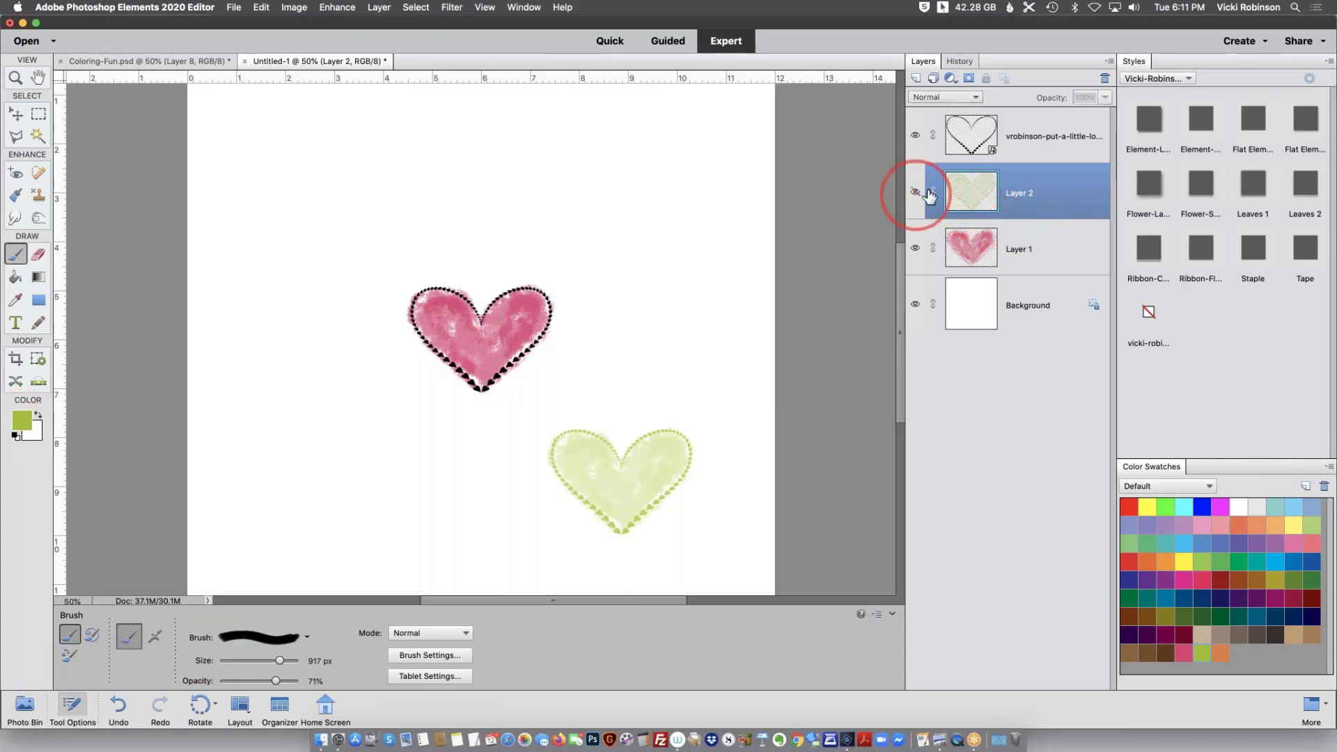
{"action": "left_click", "coordinate": [916, 79]}
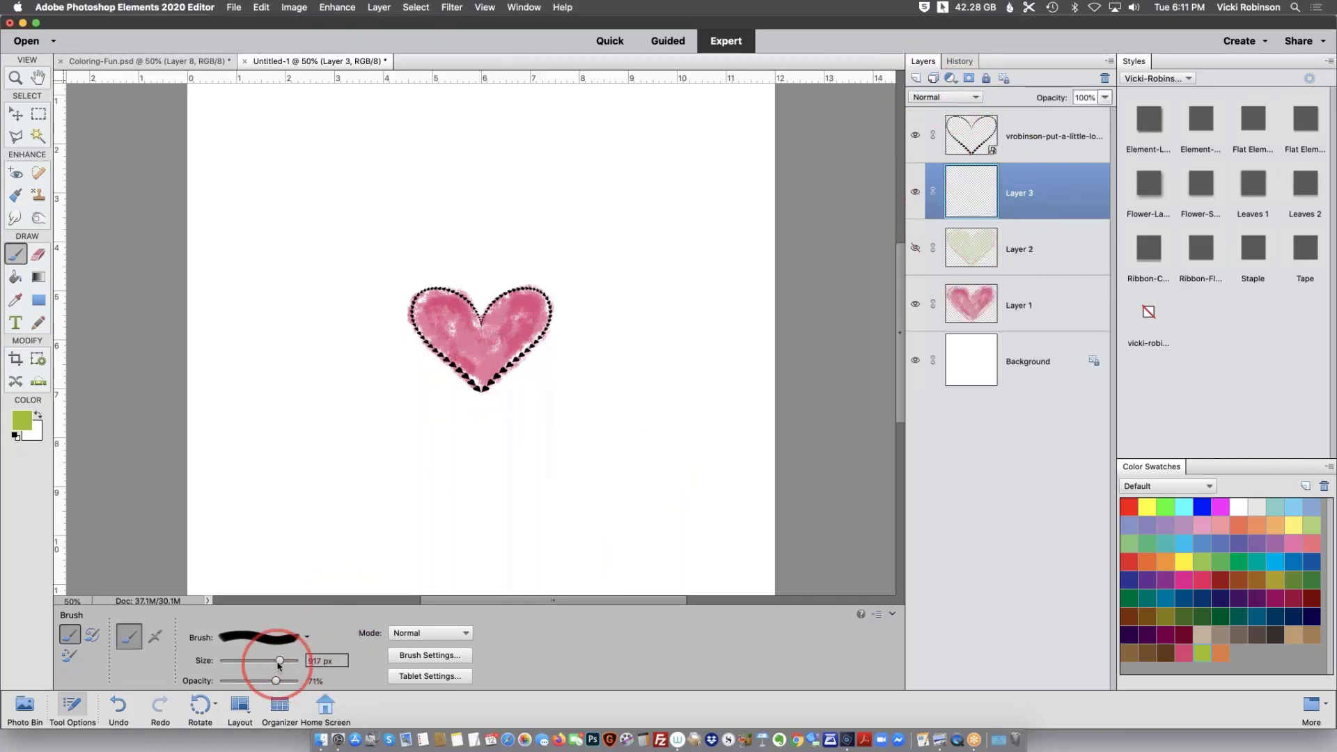
{"action": "left_click", "coordinate": [296, 637]}
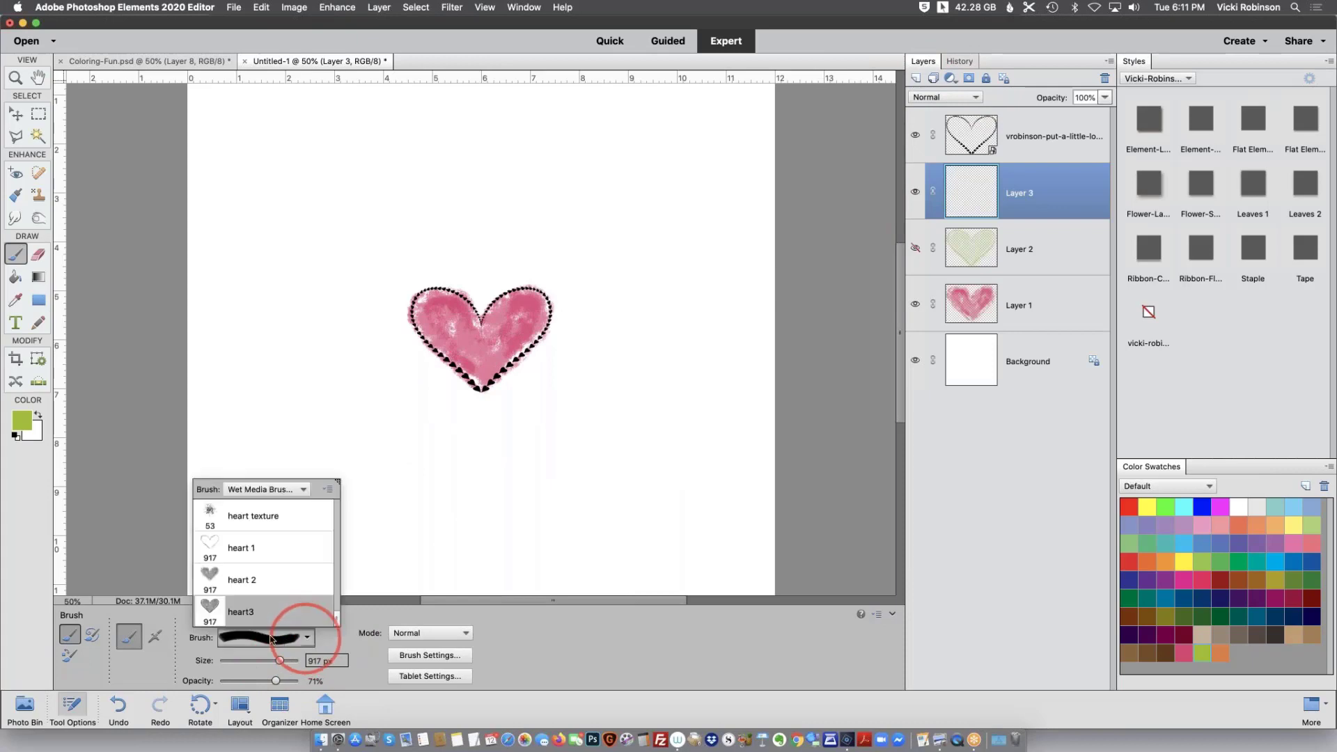
{"action": "mouse_move", "coordinate": [279, 660]}
{"action": "left_mouse_down"}
{"action": "mouse_move", "coordinate": [268, 663]}
{"action": "mouse_move", "coordinate": [301, 661]}
{"action": "left_mouse_up"}
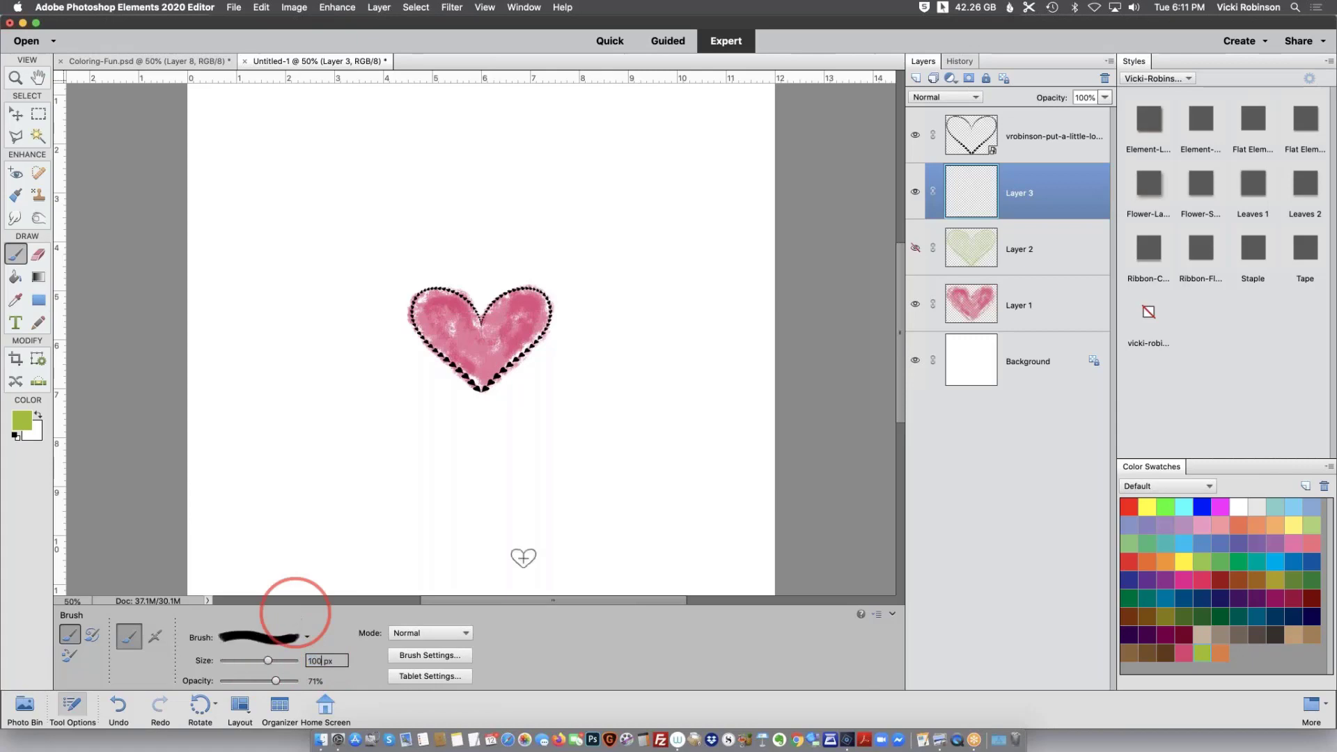
{"action": "type", "text": "100"}
Set the brush's scatter to 20% and its spacing to 57%
{"action": "left_click", "coordinate": [459, 655]}
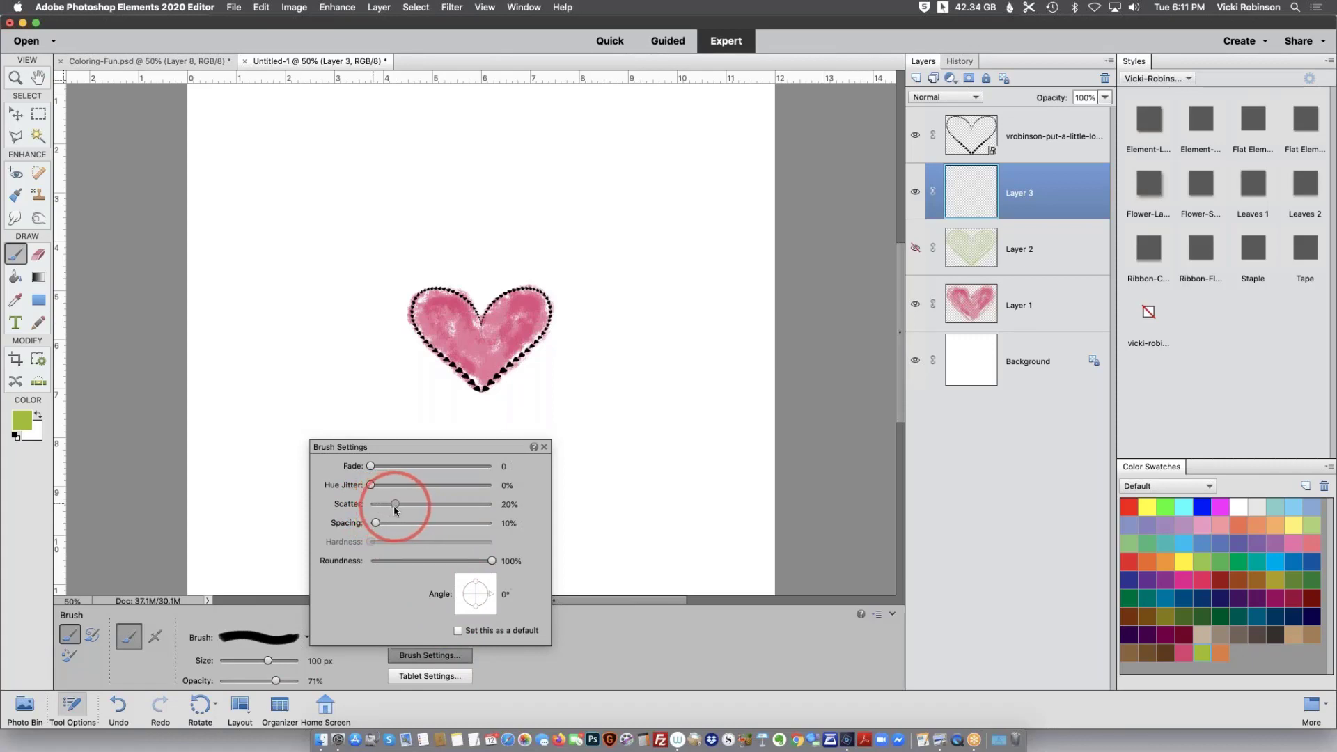
{"action": "left_click_drag", "start_coordinate": [395, 510], "coordinate": [380, 526]}
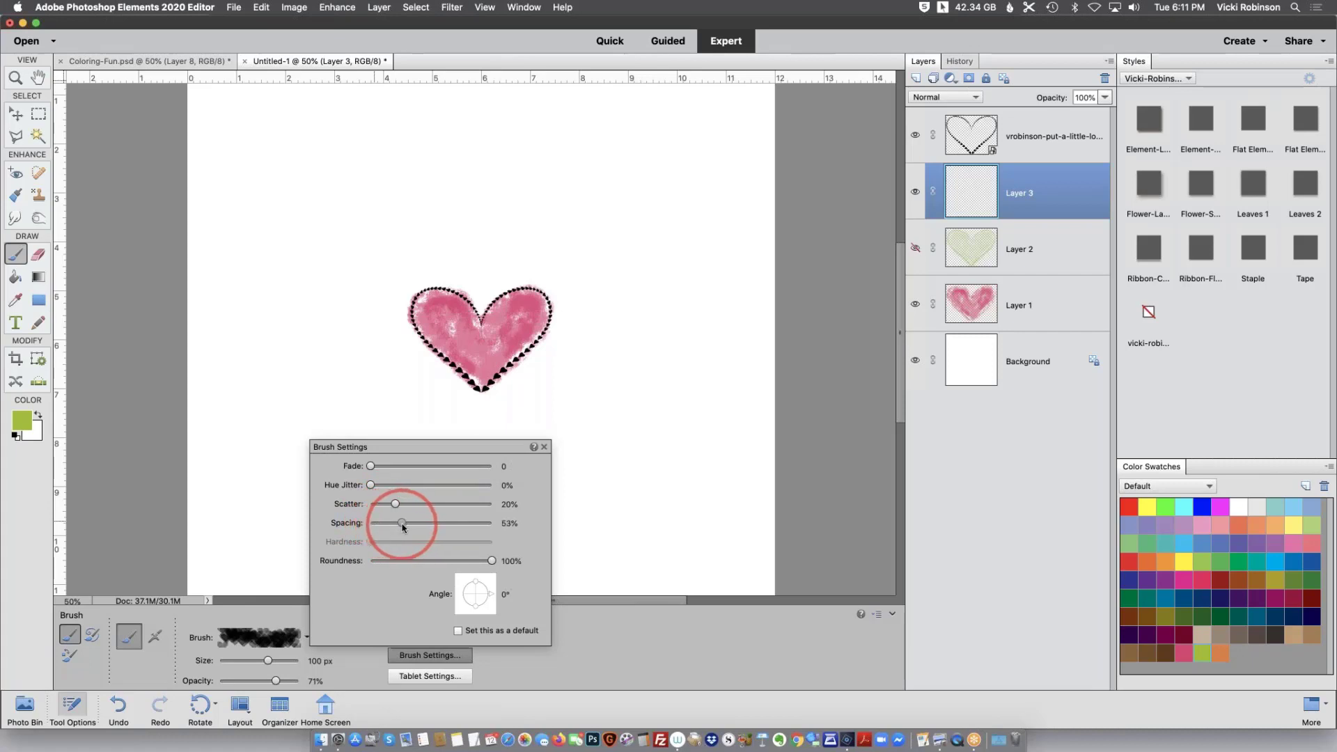
{"action": "left_click_drag", "start_coordinate": [411, 523], "coordinate": [412, 523]}
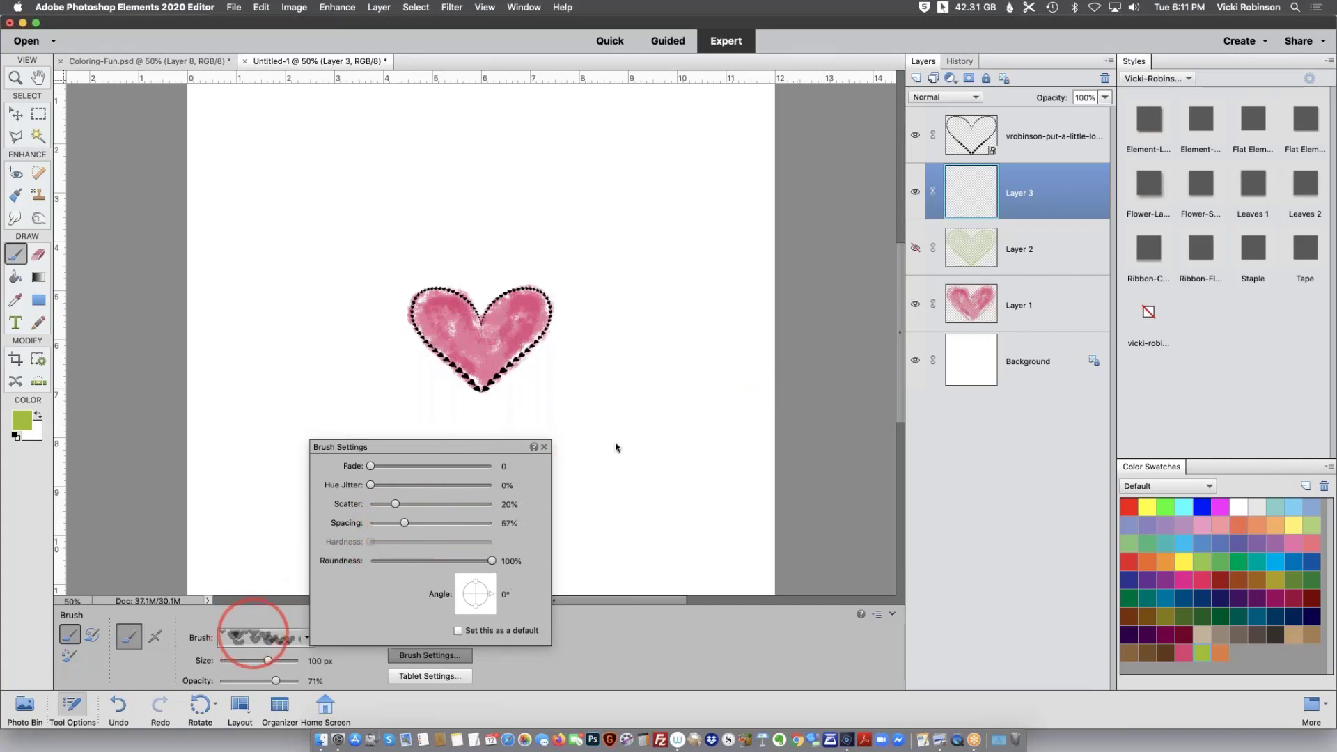
Paint a horizontal row of scattered green hearts above the pink heart on Layer 3, from about 1 in to 9.5 in across the page
{"action": "left_click", "coordinate": [967, 196]}
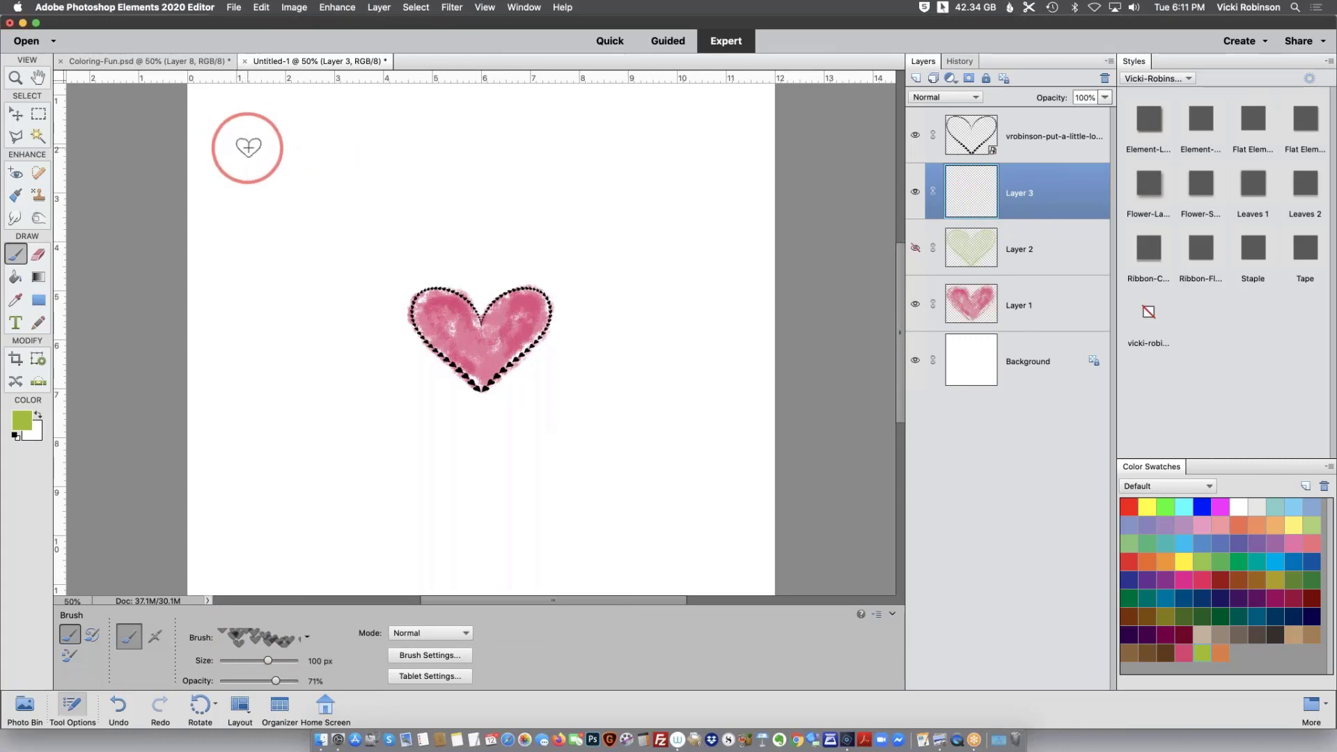
{"action": "left_click", "coordinate": [236, 140]}
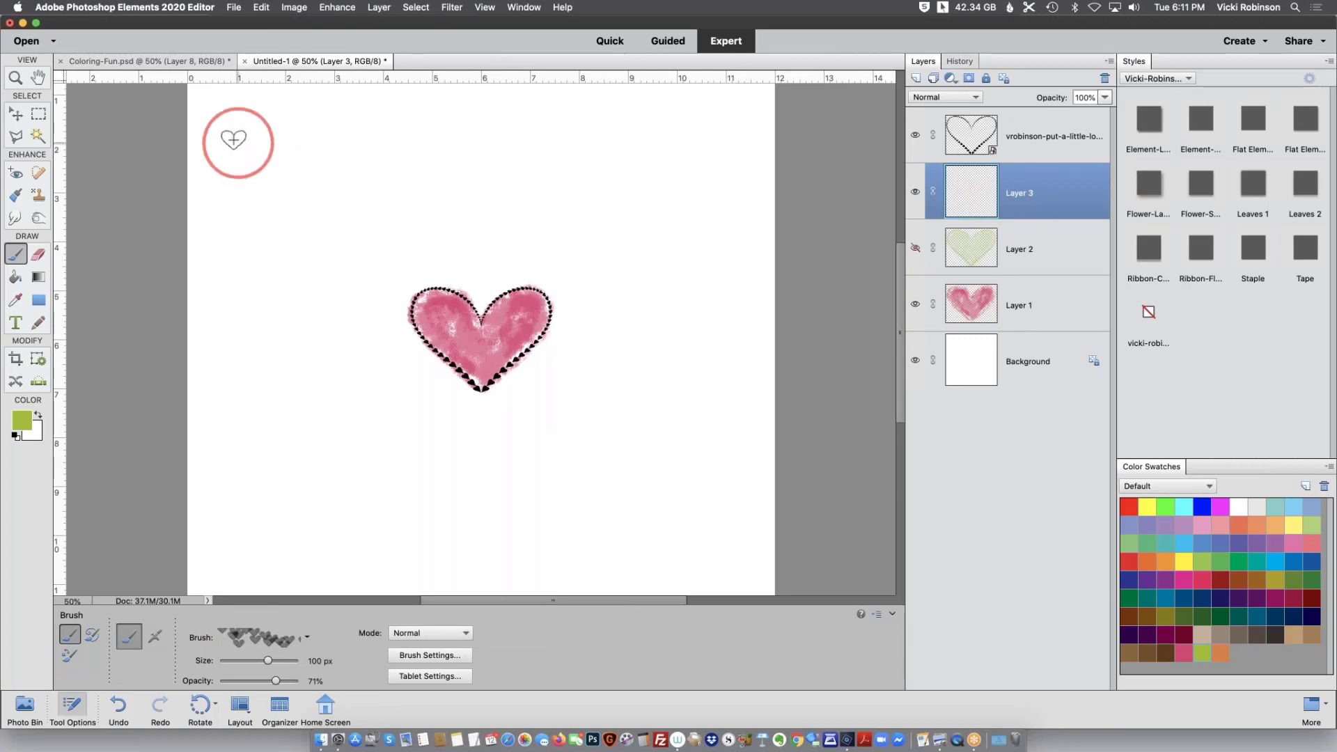
{"action": "mouse_move", "coordinate": [272, 144]}
{"action": "left_mouse_down"}
{"action": "mouse_move", "coordinate": [330, 141]}
{"action": "mouse_move", "coordinate": [380, 161]}
{"action": "mouse_move", "coordinate": [658, 148]}
{"action": "left_mouse_up"}
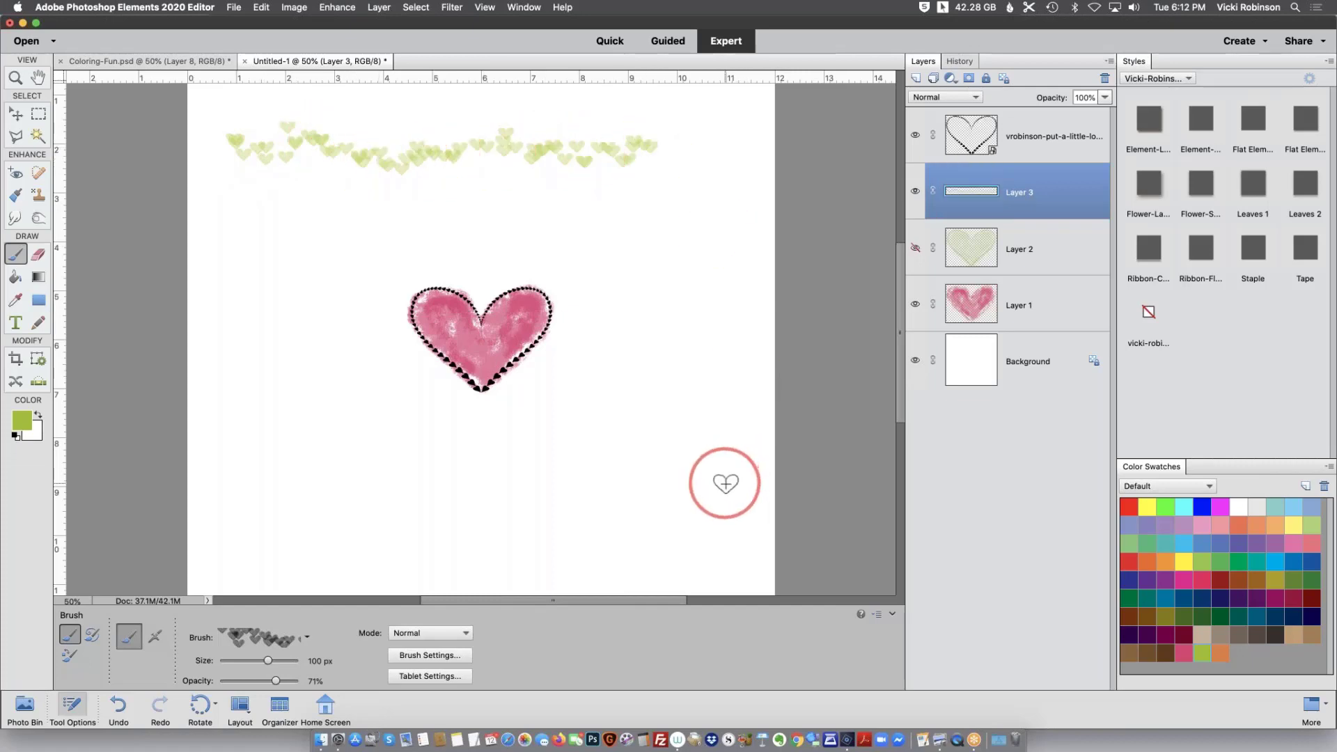
Save the 100 px scattered heart brush as a new preset named heart scatter 1, and set the brush size to 647 px
{"action": "left_click", "coordinate": [307, 638]}
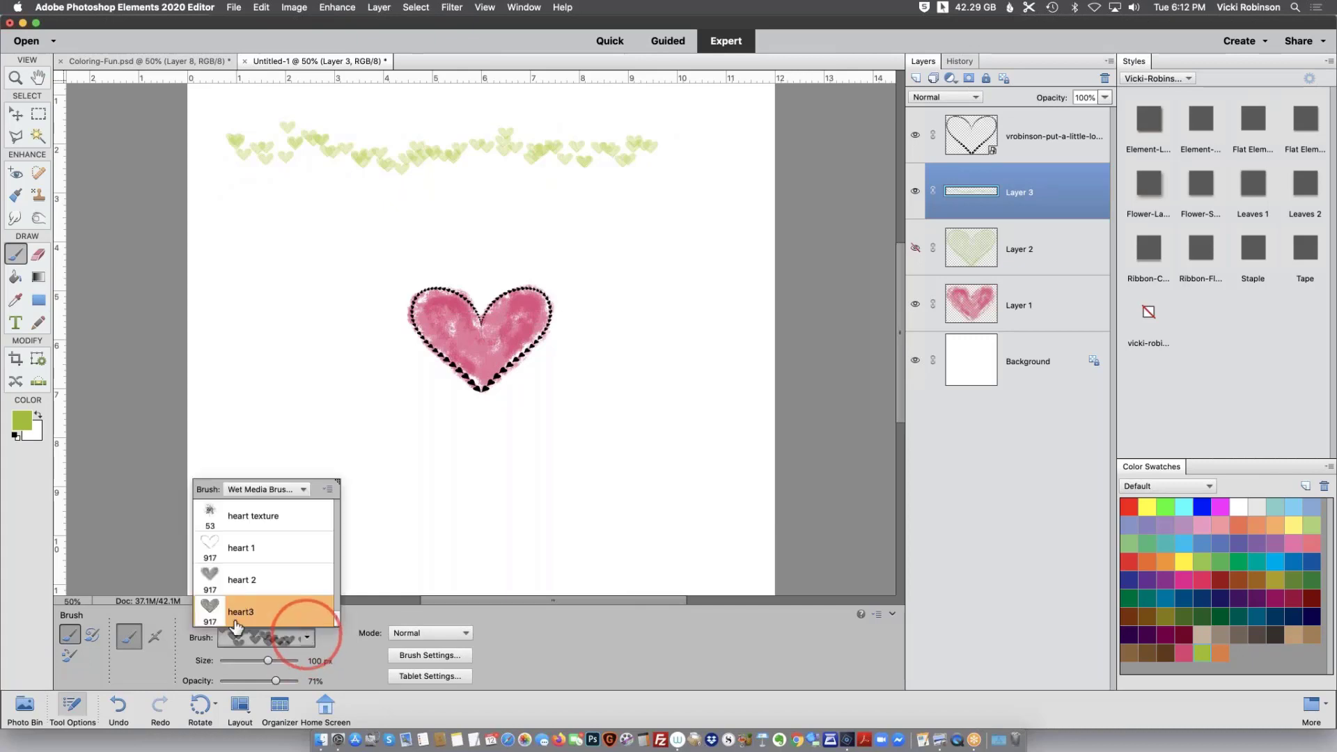
{"action": "left_click", "coordinate": [213, 609]}
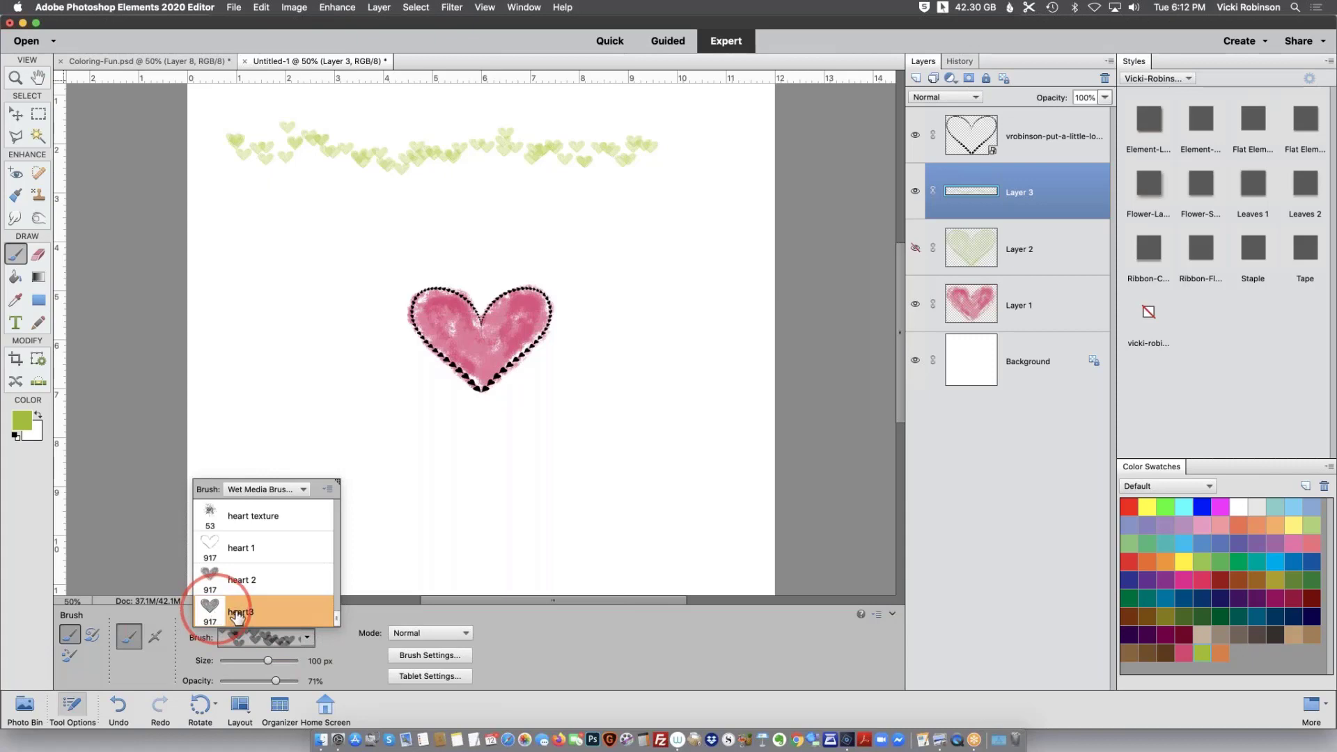
{"action": "left_click", "coordinate": [244, 613]}
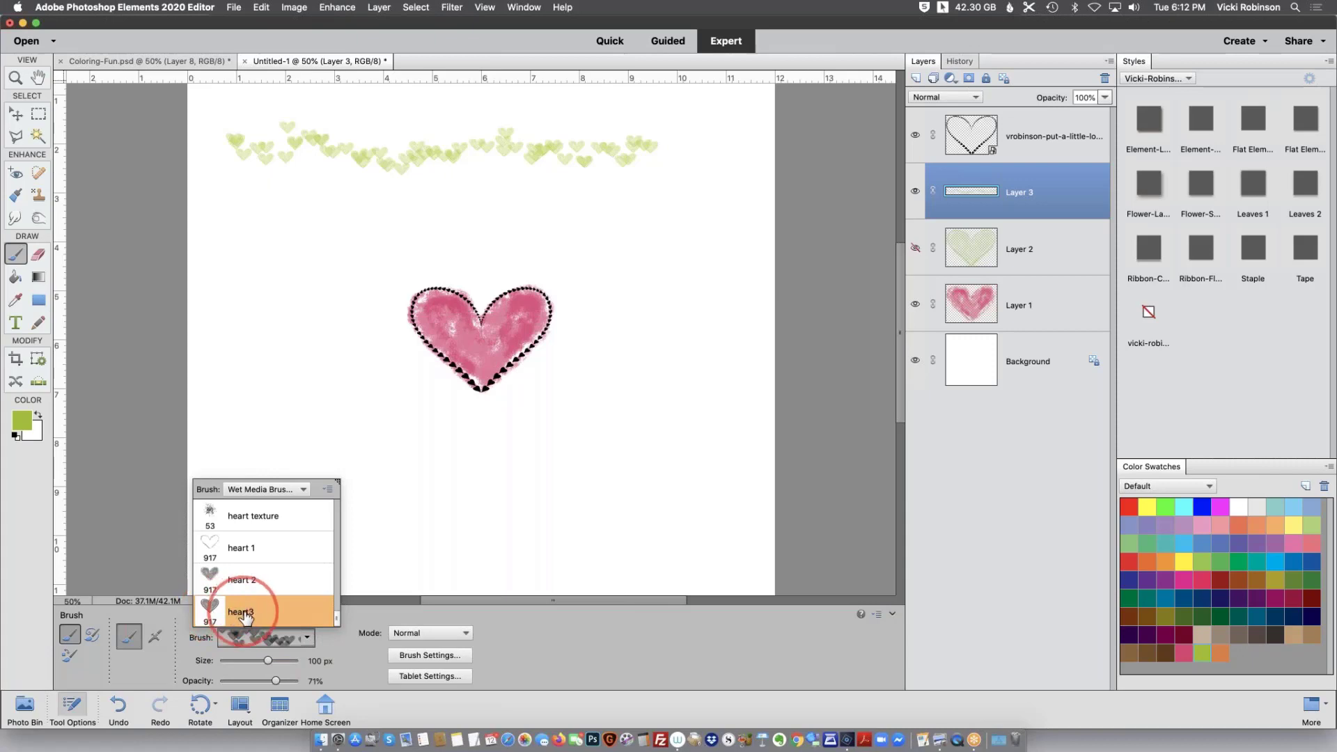
{"action": "left_click", "coordinate": [329, 490]}
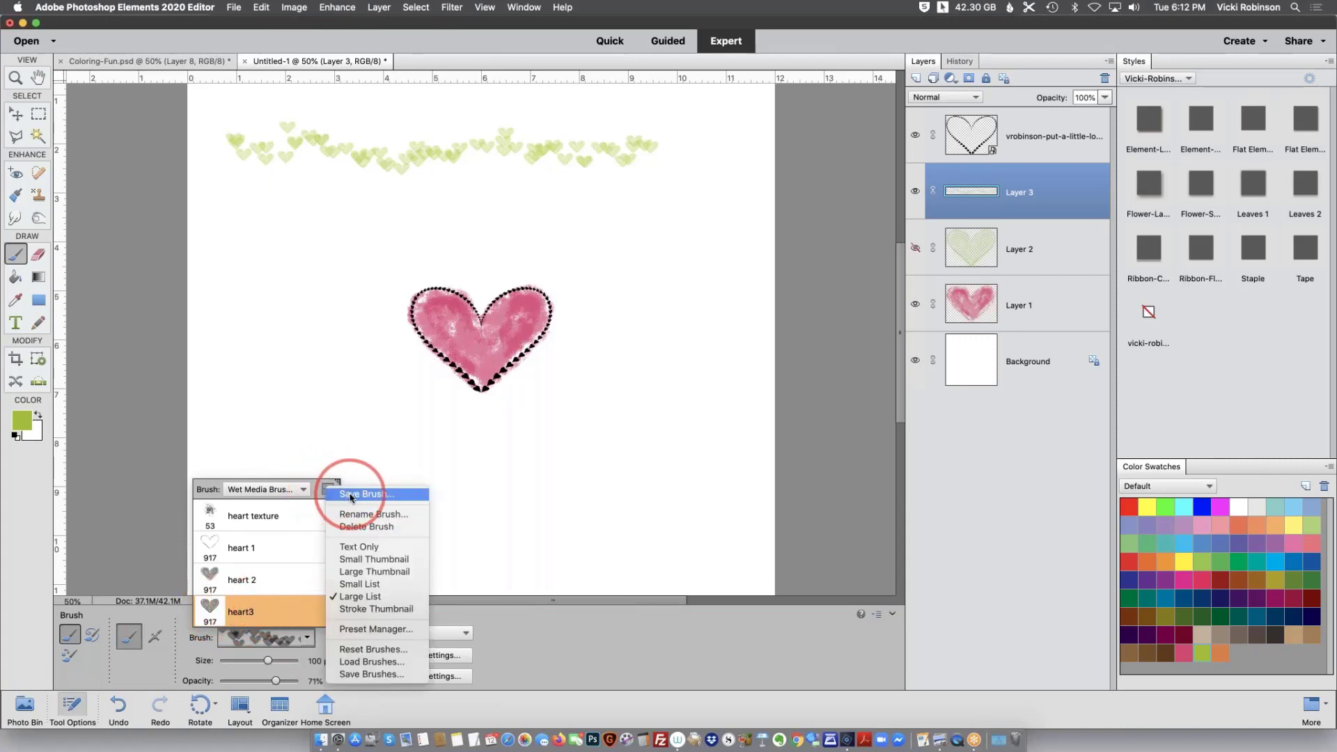
{"action": "left_click", "coordinate": [351, 495]}
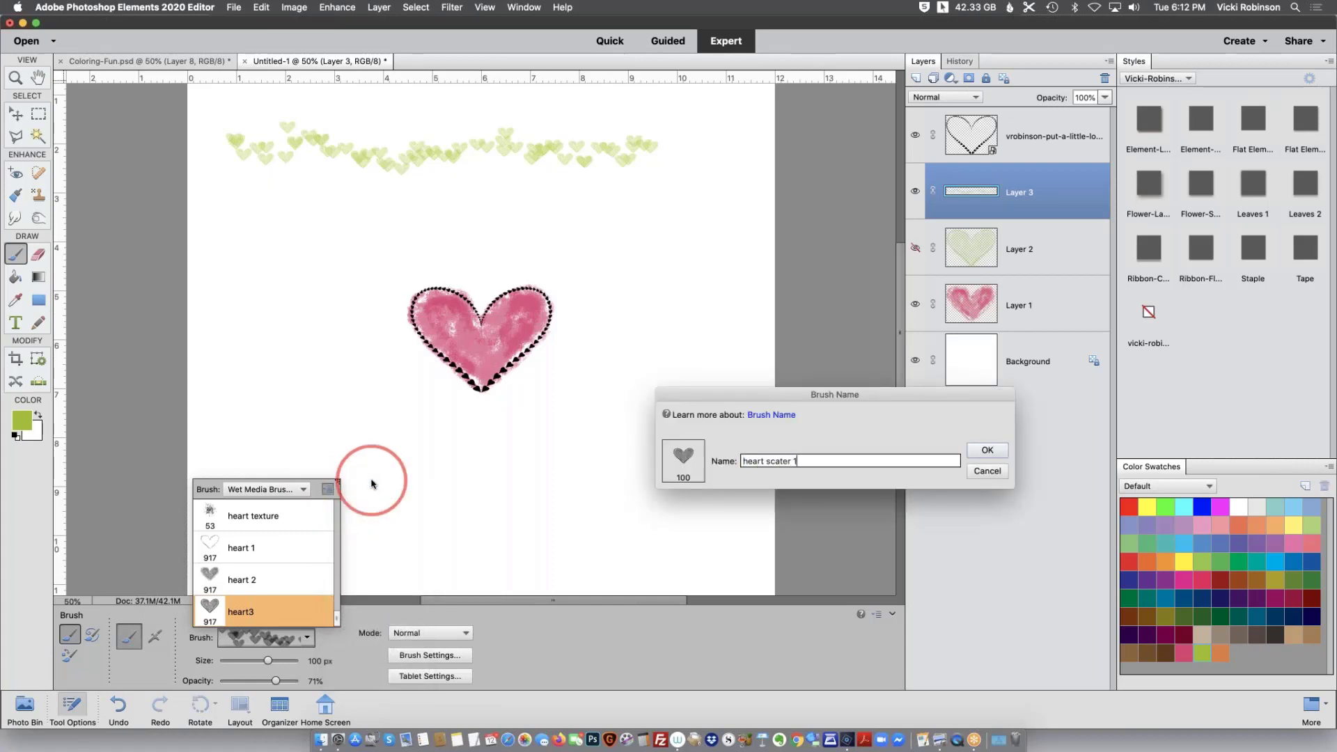
{"action": "triple_click", "coordinate": [784, 460]}
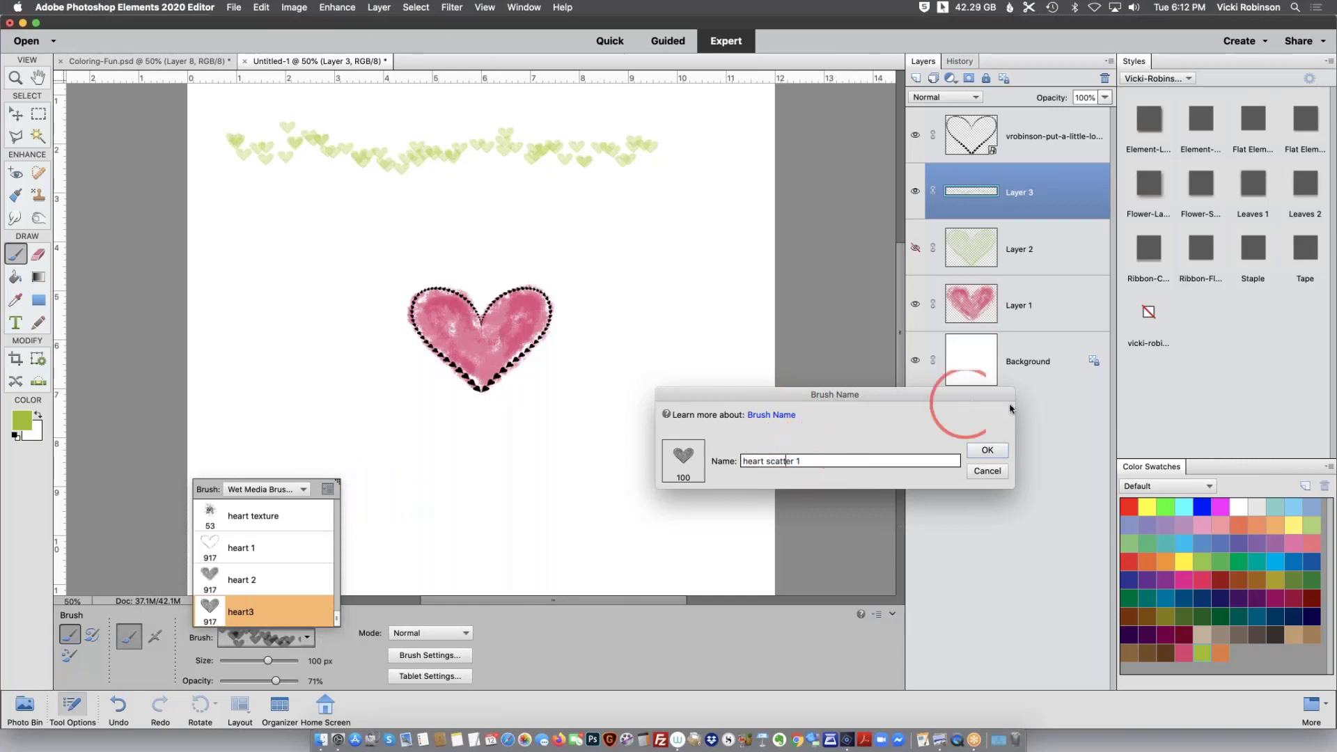
{"action": "left_click", "coordinate": [988, 450]}
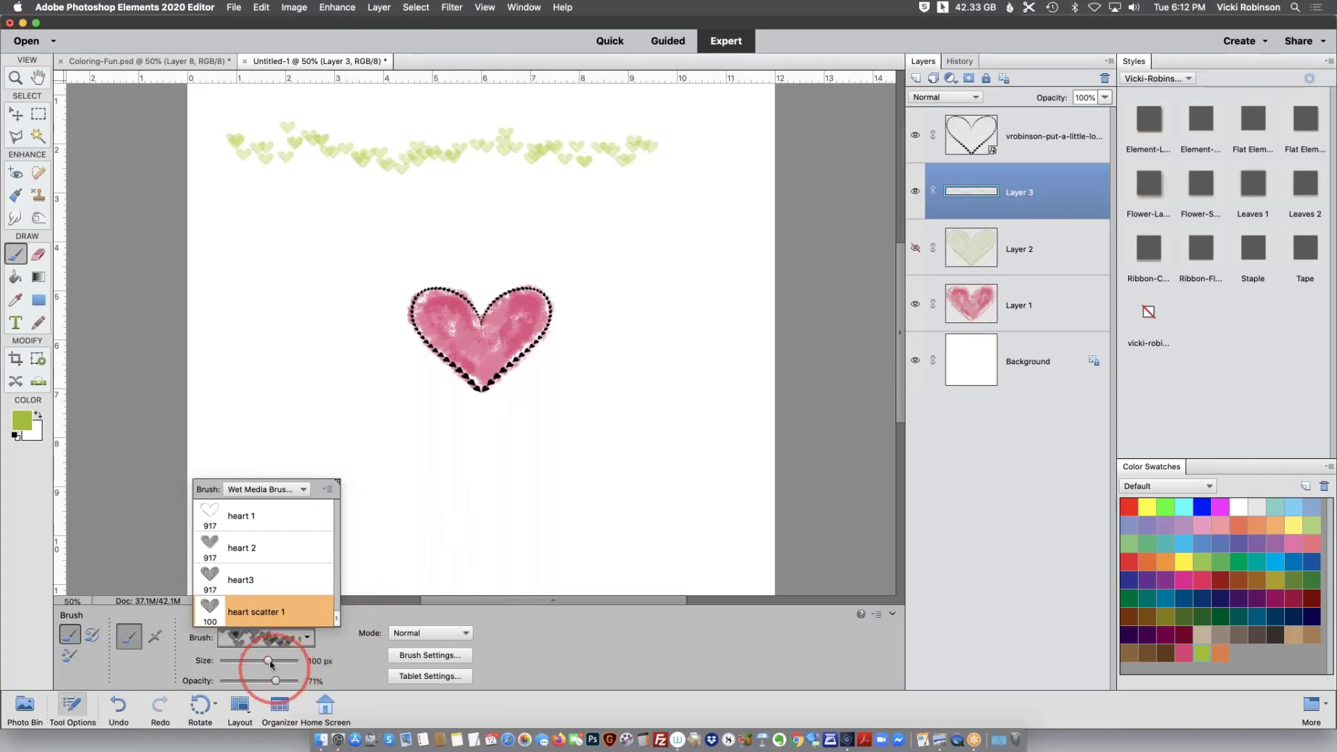
{"action": "left_click_drag", "start_coordinate": [269, 663], "coordinate": [276, 660]}
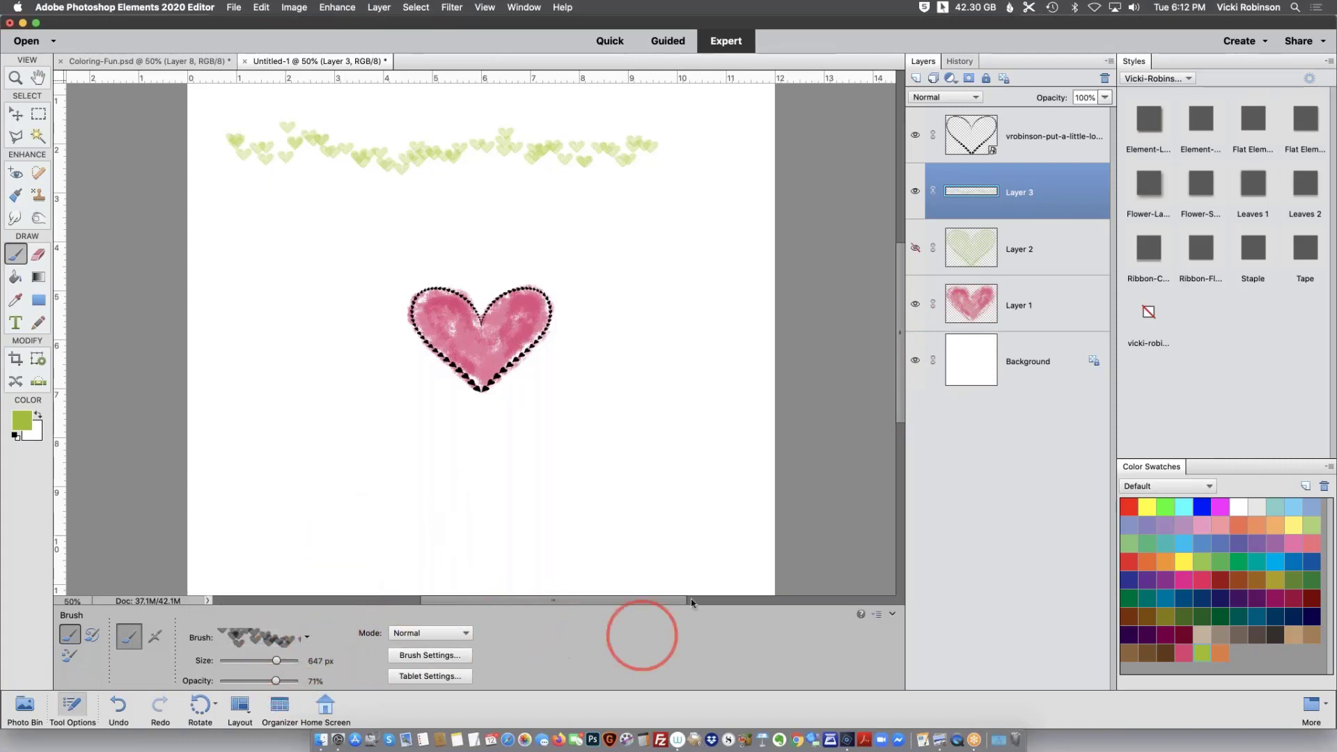
Save the heart texture brush and the four heart brushes as the set hearts.abr in My Brushes, replacing the existing file
{"action": "left_click", "coordinate": [307, 638]}
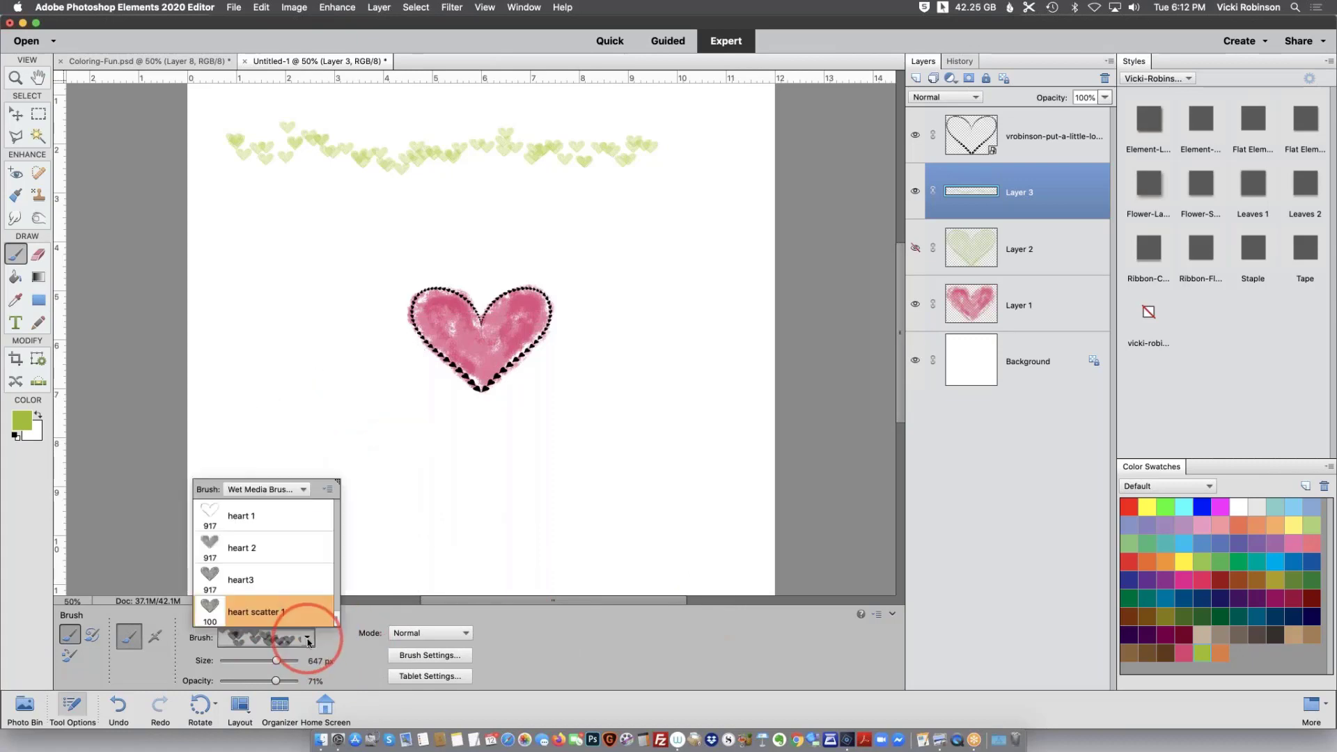
{"action": "left_click", "coordinate": [326, 489]}
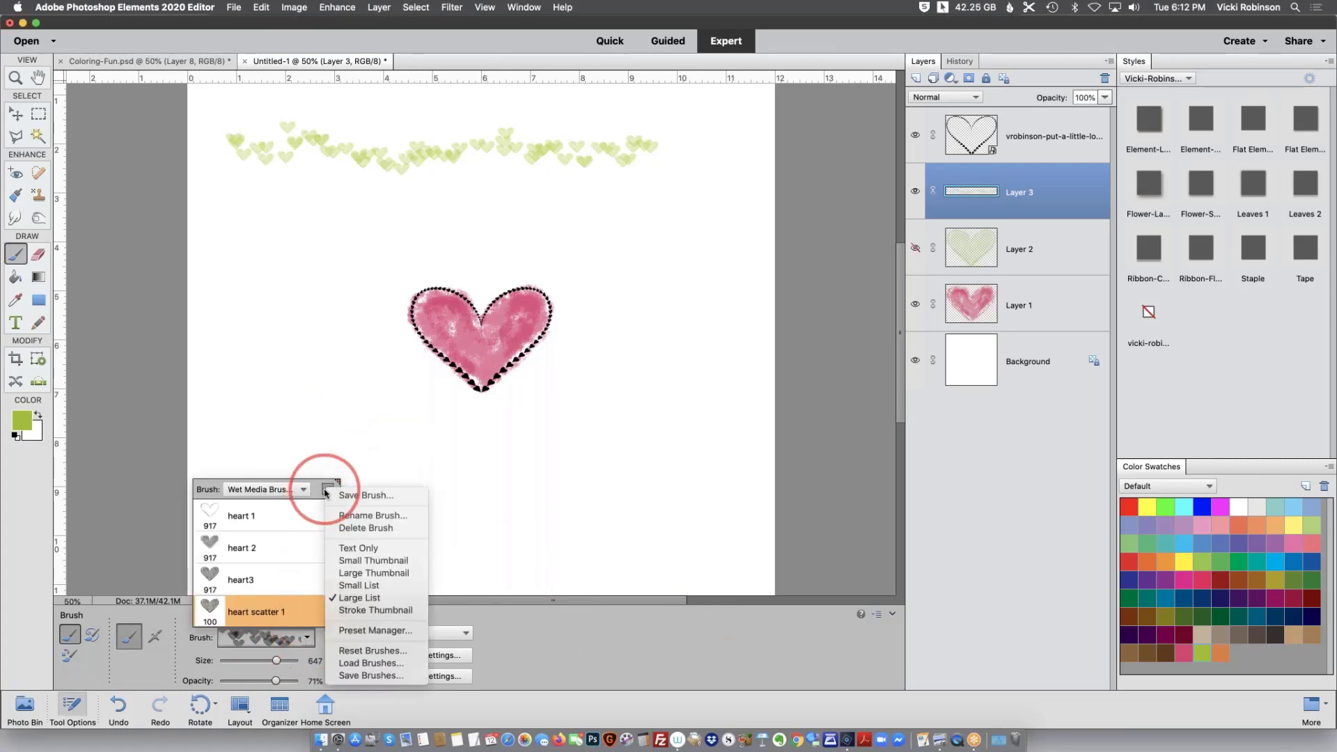
{"action": "left_click", "coordinate": [364, 630]}
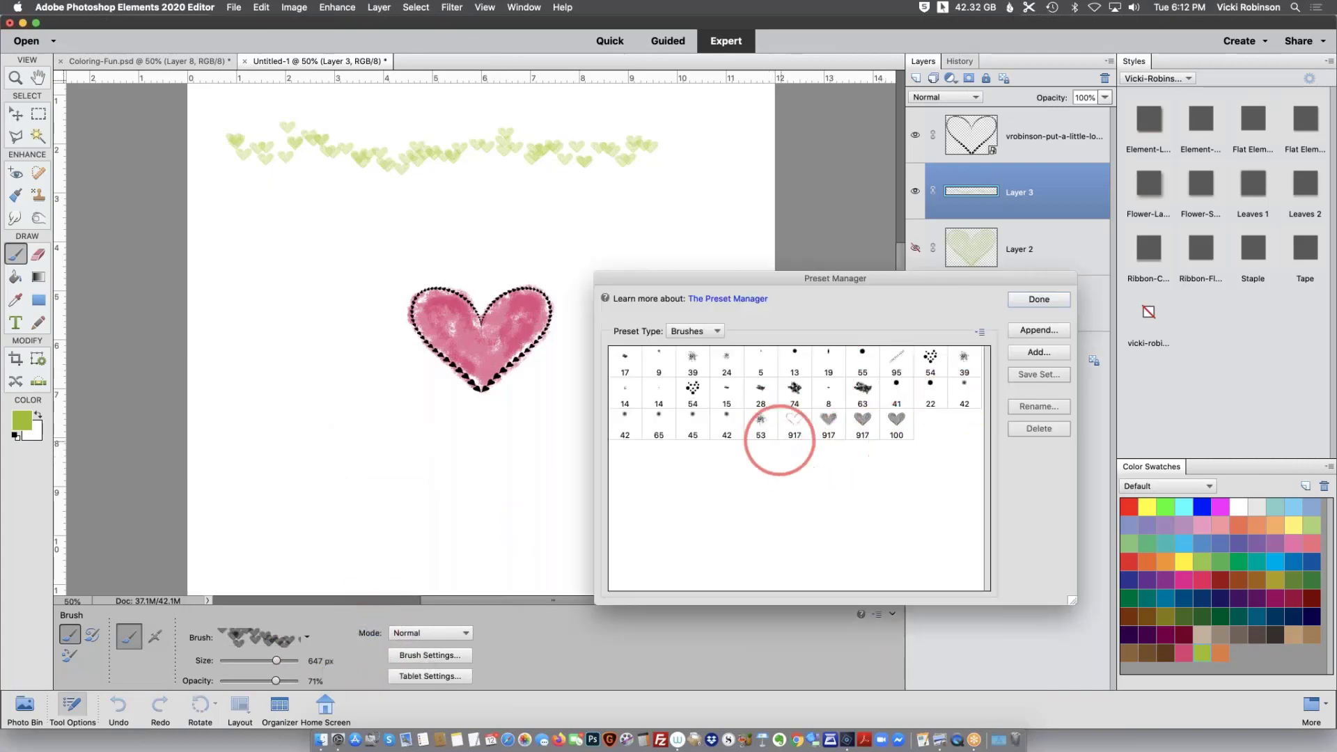
{"action": "left_click_drag", "start_coordinate": [762, 429], "coordinate": [897, 425]}
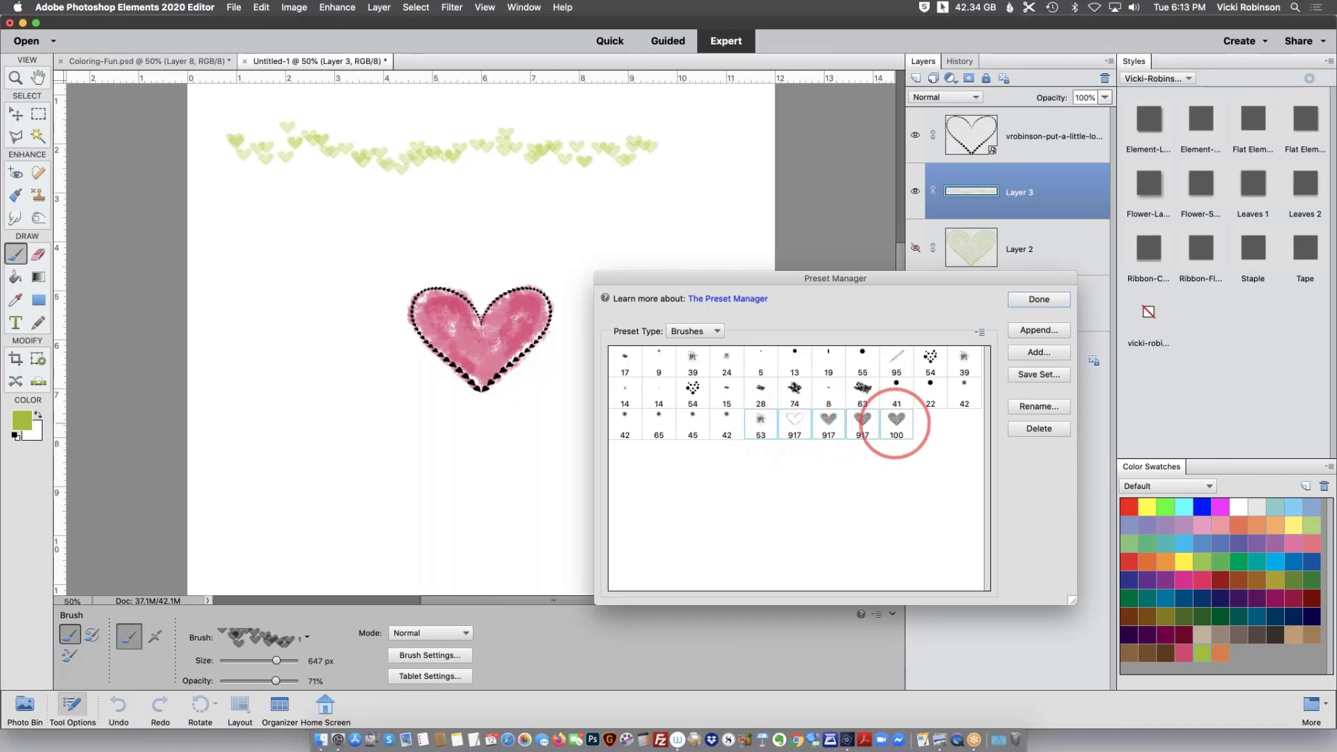
{"action": "left_click", "coordinate": [1039, 375]}
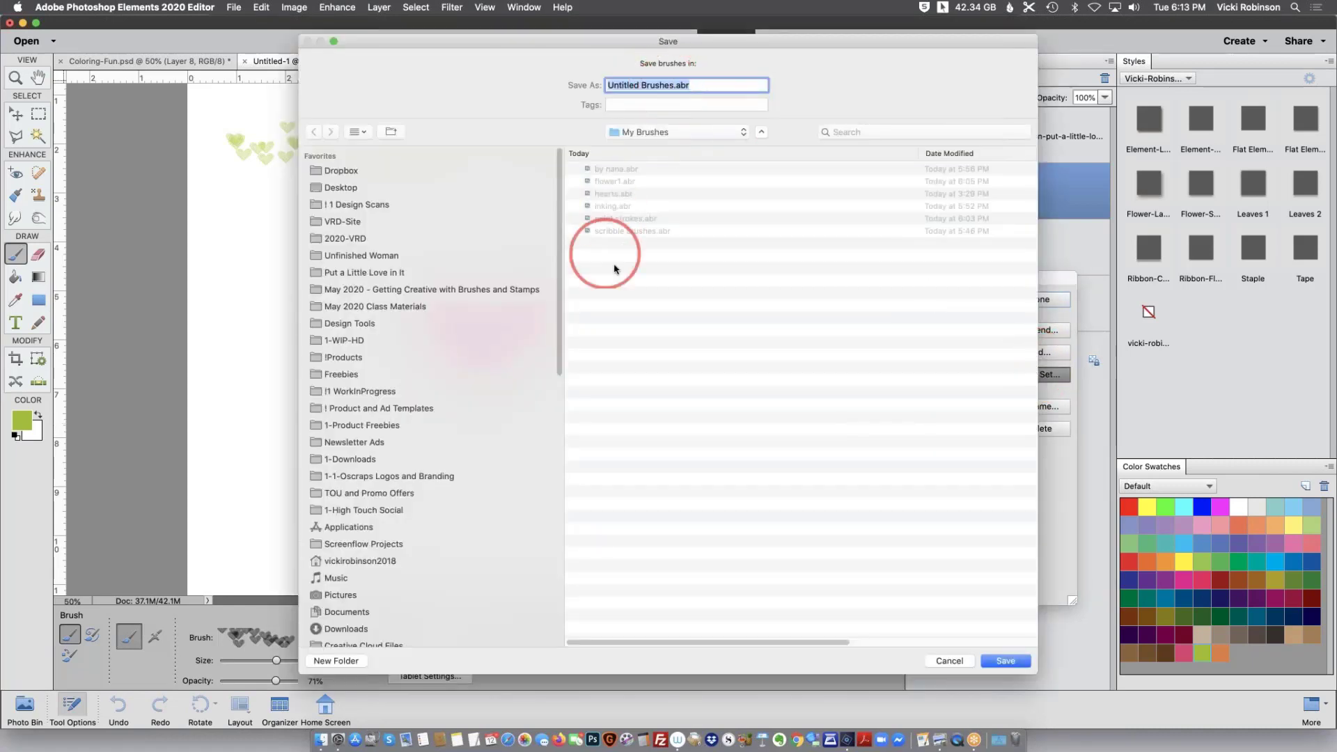
{"action": "left_click", "coordinate": [613, 193]}
{"action": "left_click", "coordinate": [1000, 663]}
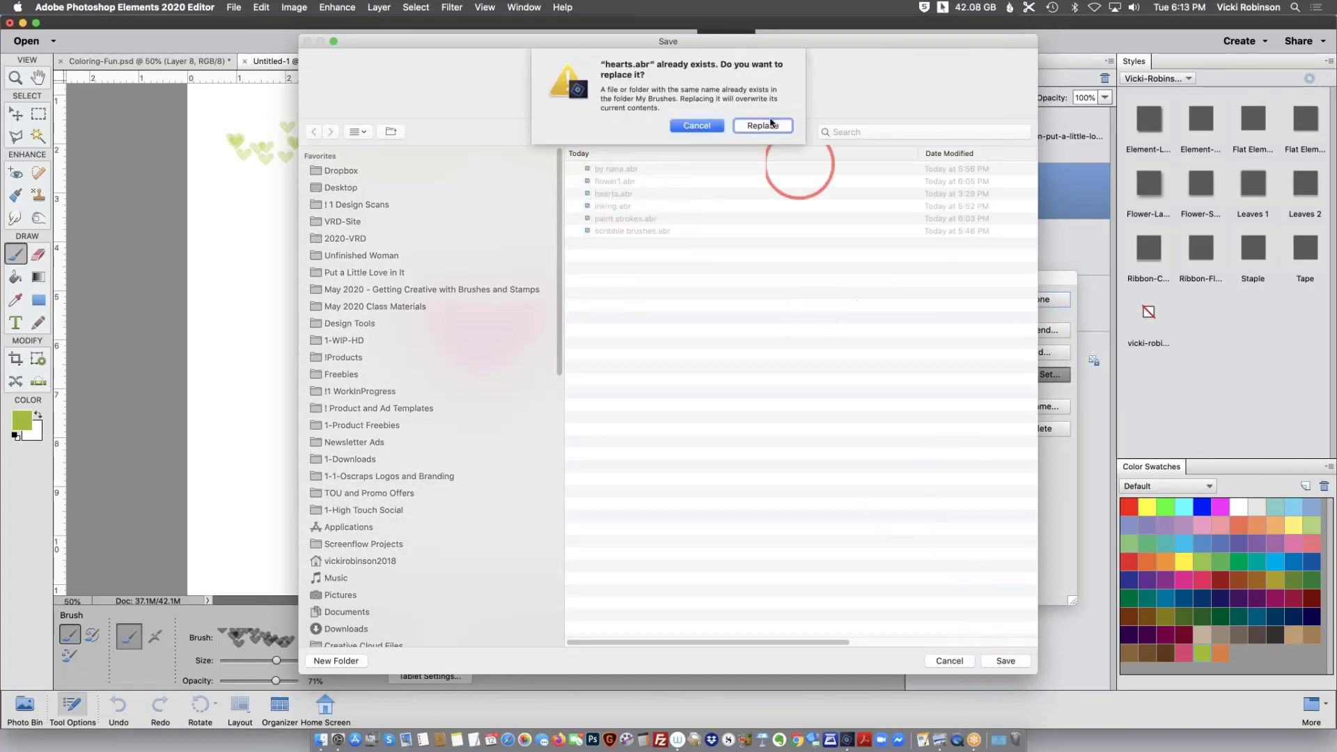
{"action": "left_click", "coordinate": [770, 130]}
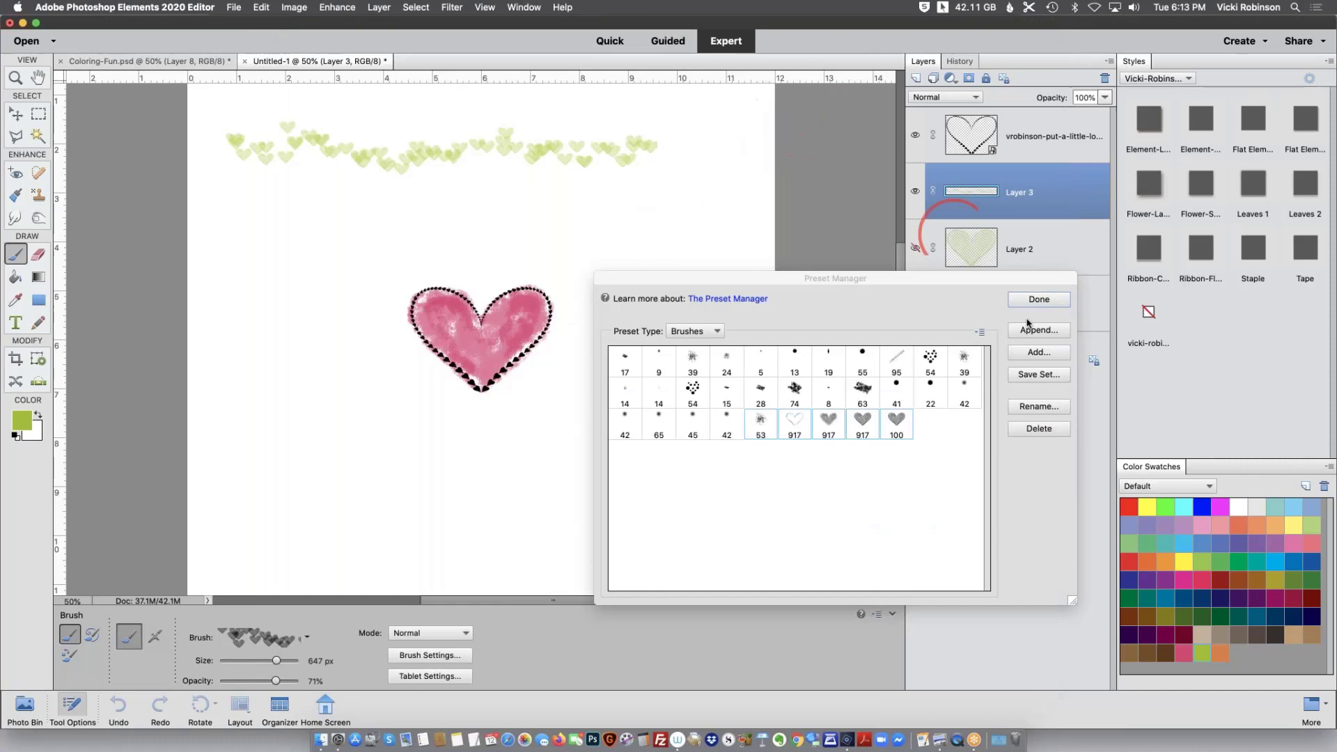
{"action": "left_click", "coordinate": [1038, 299]}
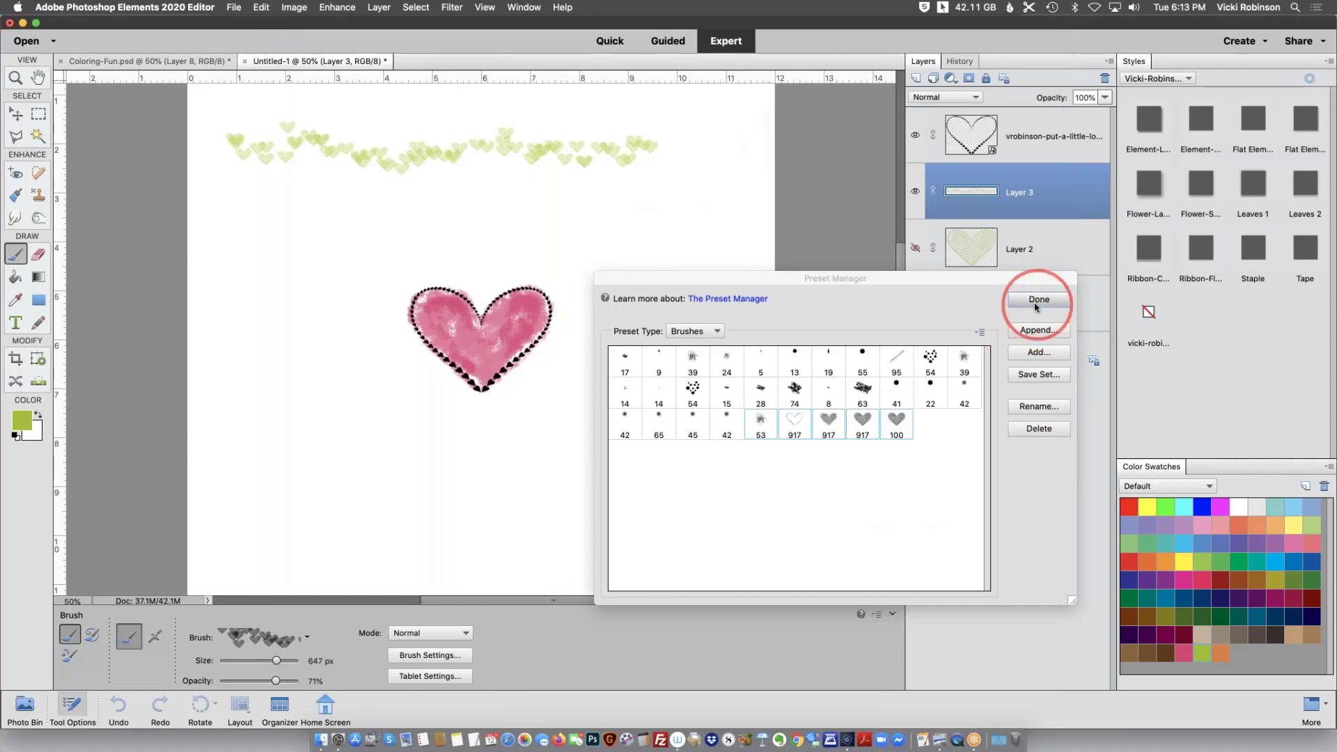
In the Coloring-Fun.psd layout, hide the heart border layer and add a new layer above Layer 8
{"action": "left_click", "coordinate": [193, 61]}
{"action": "left_click", "coordinate": [1056, 151]}
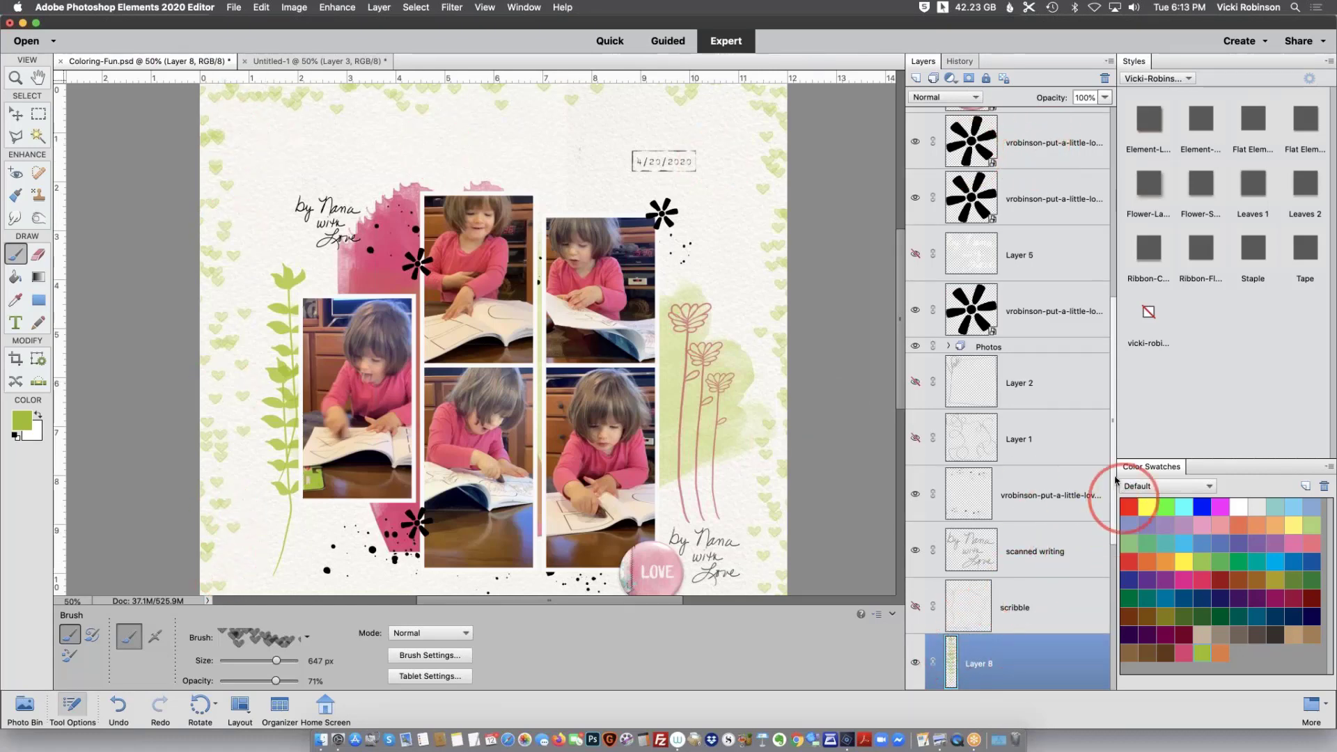
{"action": "left_click_drag", "start_coordinate": [1114, 469], "coordinate": [1119, 381]}
{"action": "left_click", "coordinate": [915, 191]}
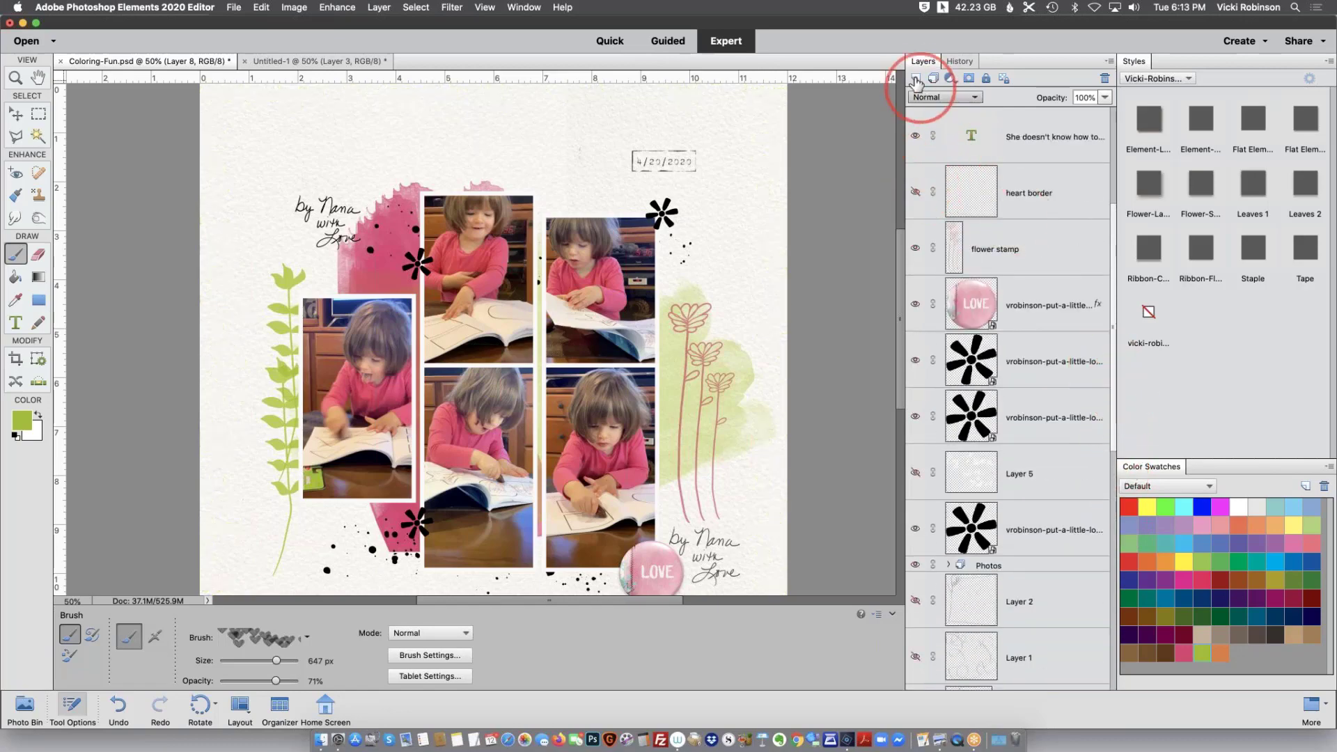
{"action": "left_click", "coordinate": [915, 78]}
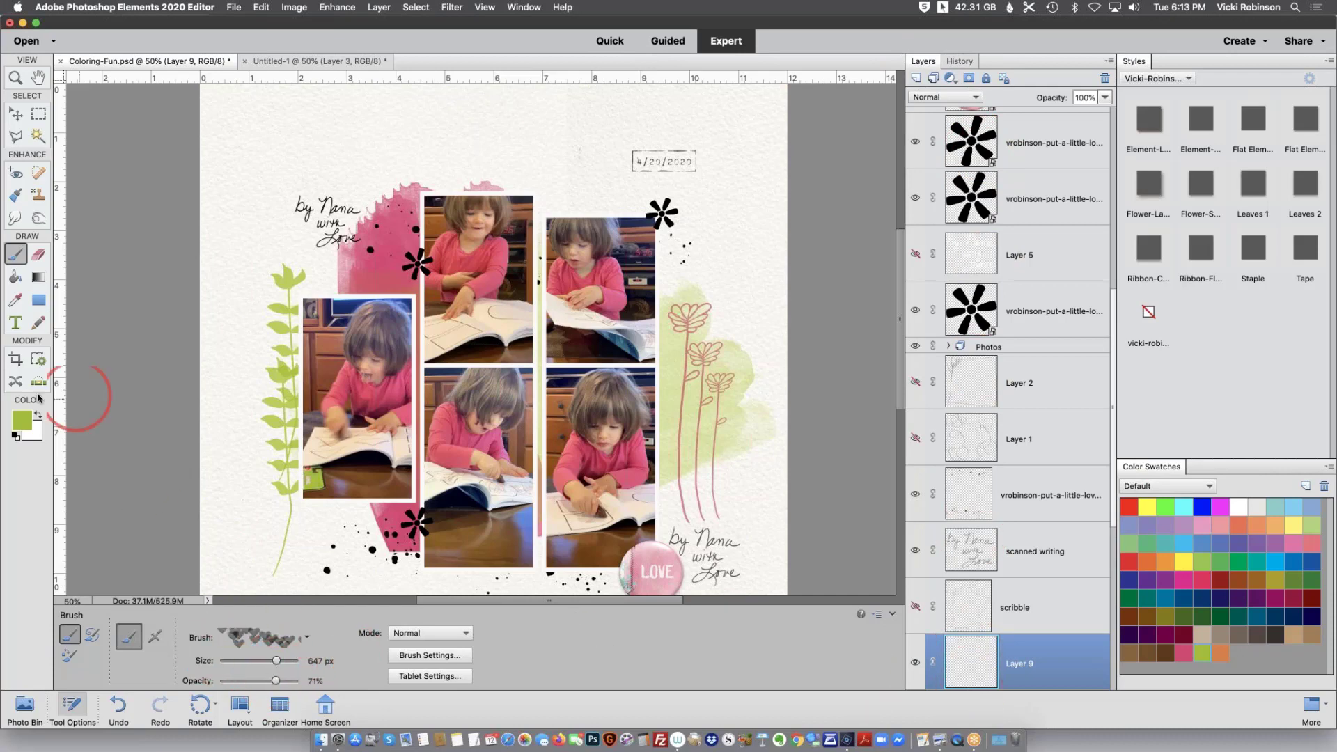
Paint a border of scattered hearts along all four page edges on Layer 9, using green 9dbf04 and the heart scatter 1 brush at 77 px
{"action": "left_click", "coordinate": [22, 420]}
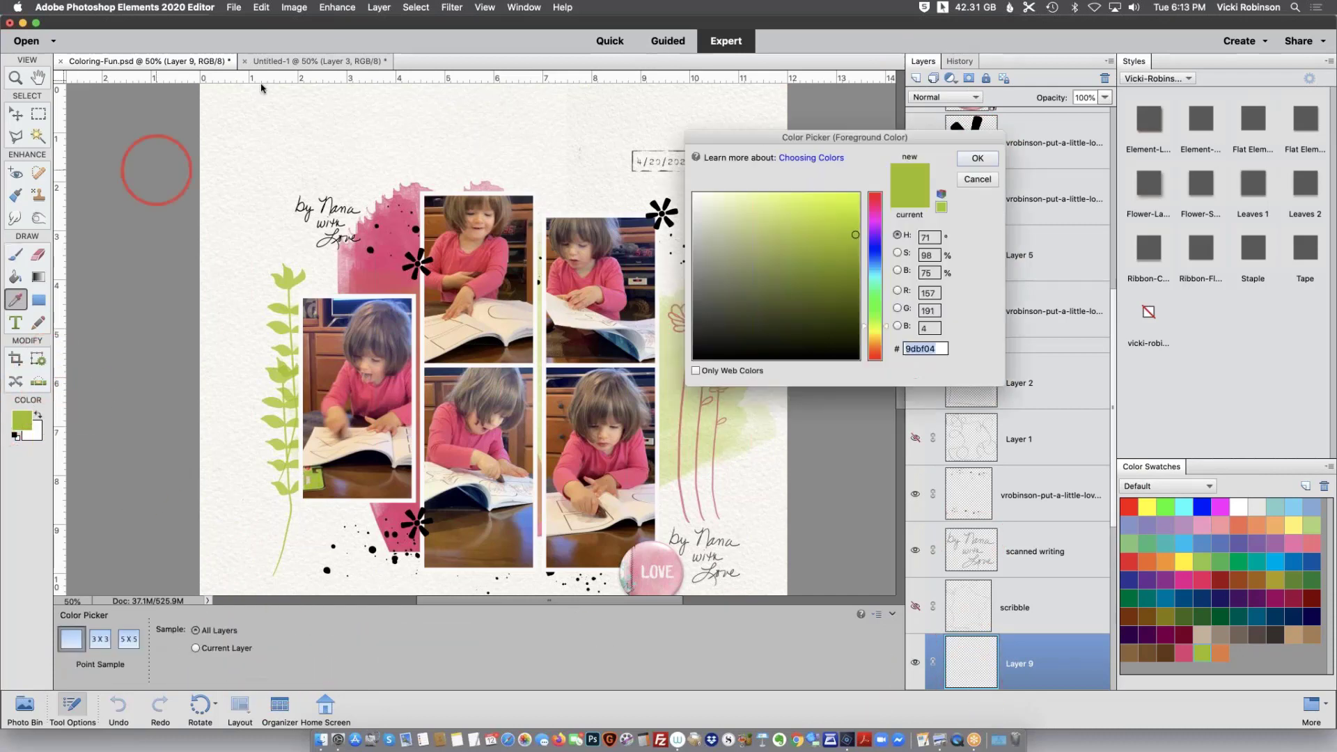
{"action": "left_click", "coordinate": [978, 158]}
{"action": "key", "text": "super+equal"}
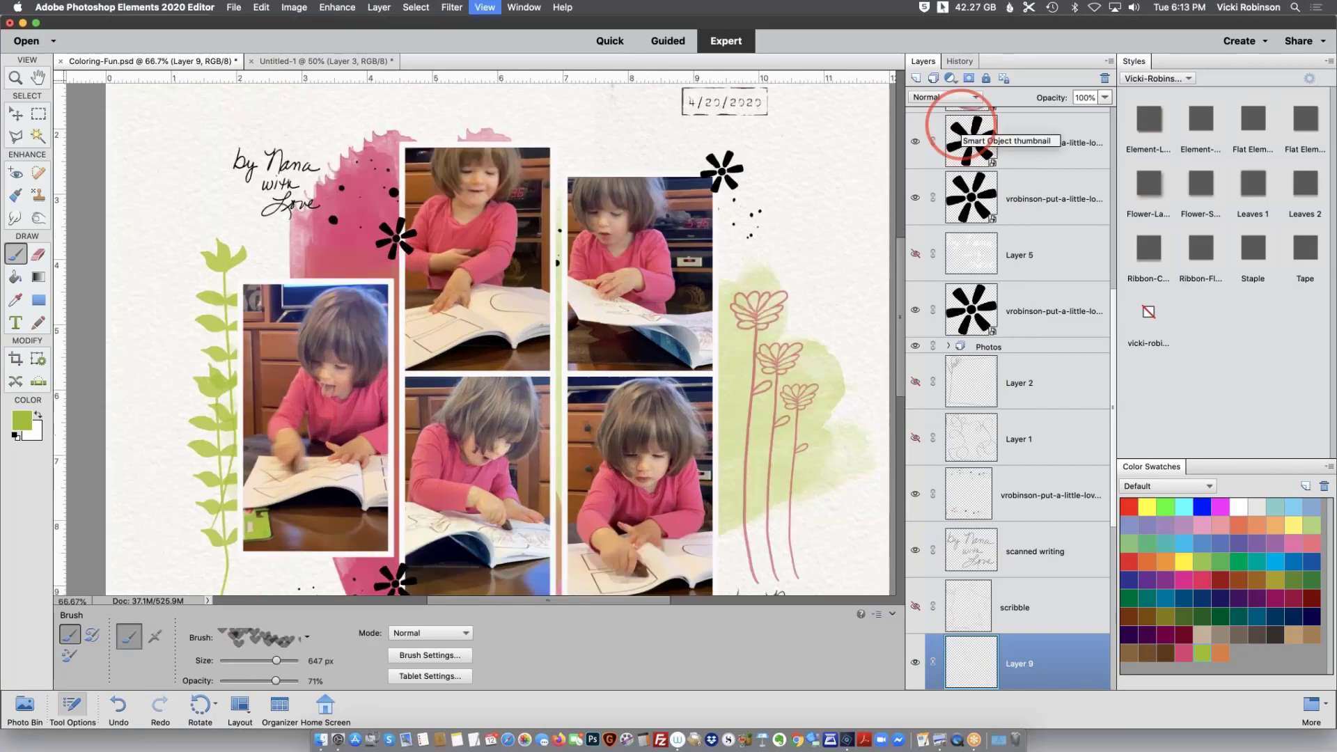
{"action": "key", "text": "super+0"}
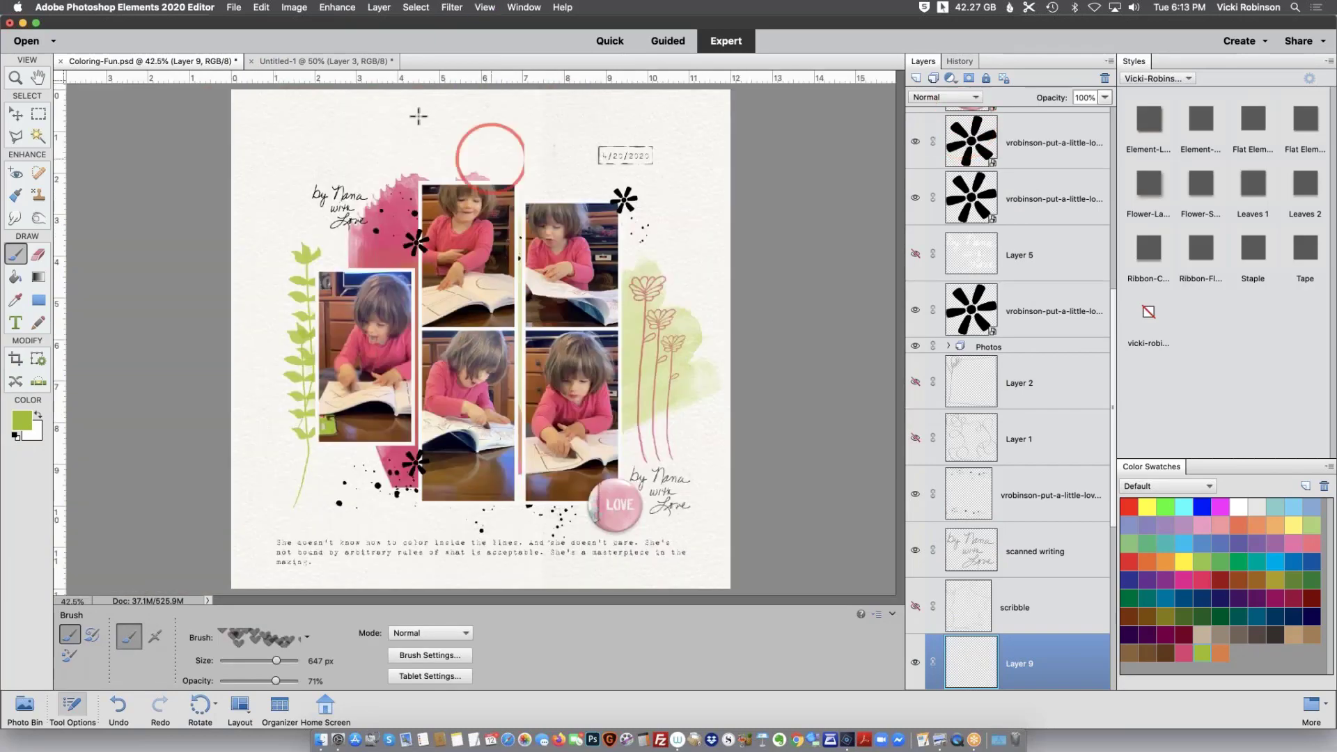
{"action": "left_click", "coordinate": [273, 663]}
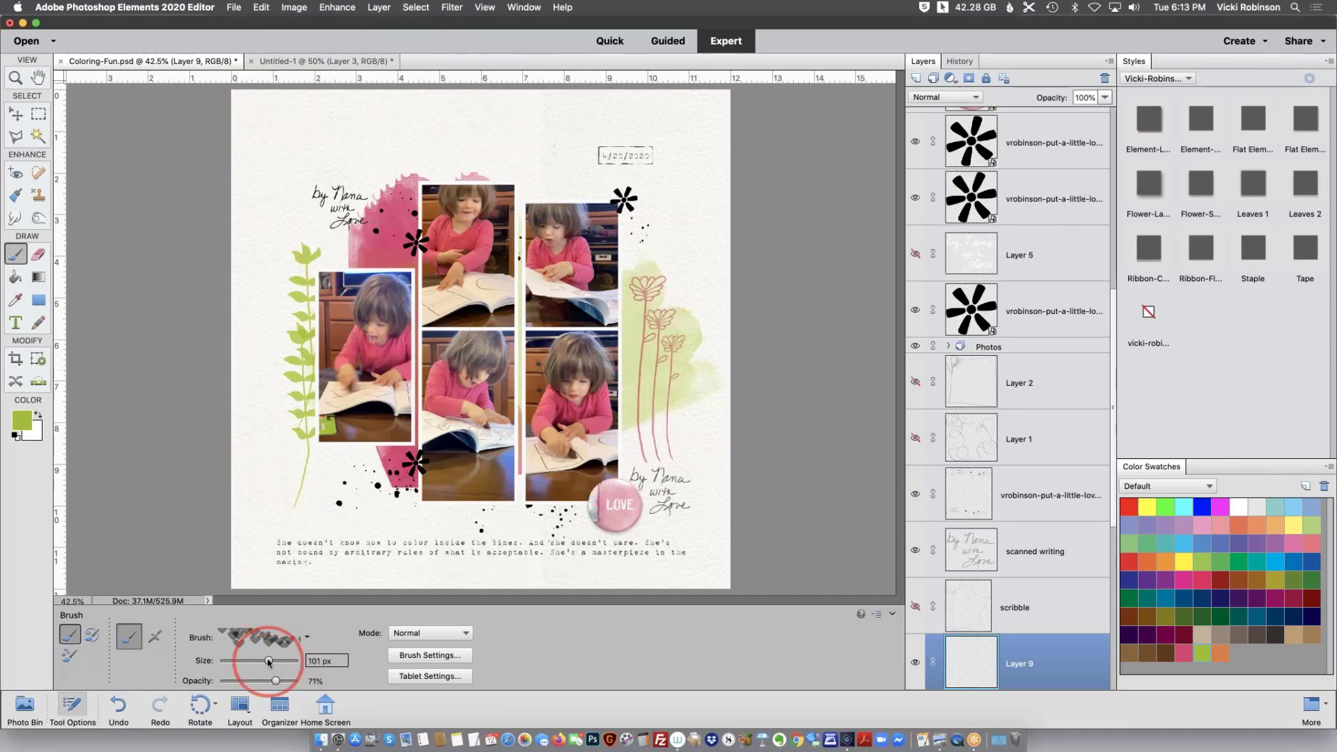
{"action": "left_click_drag", "start_coordinate": [239, 98], "coordinate": [628, 104]}
{"action": "mouse_move", "coordinate": [733, 102]}
{"action": "left_mouse_down"}
{"action": "mouse_move", "coordinate": [718, 331]}
{"action": "mouse_move", "coordinate": [731, 531]}
{"action": "mouse_move", "coordinate": [715, 592]}
{"action": "mouse_move", "coordinate": [508, 579]}
{"action": "mouse_move", "coordinate": [326, 589]}
{"action": "mouse_move", "coordinate": [235, 574]}
{"action": "mouse_move", "coordinate": [258, 87]}
{"action": "left_mouse_up"}
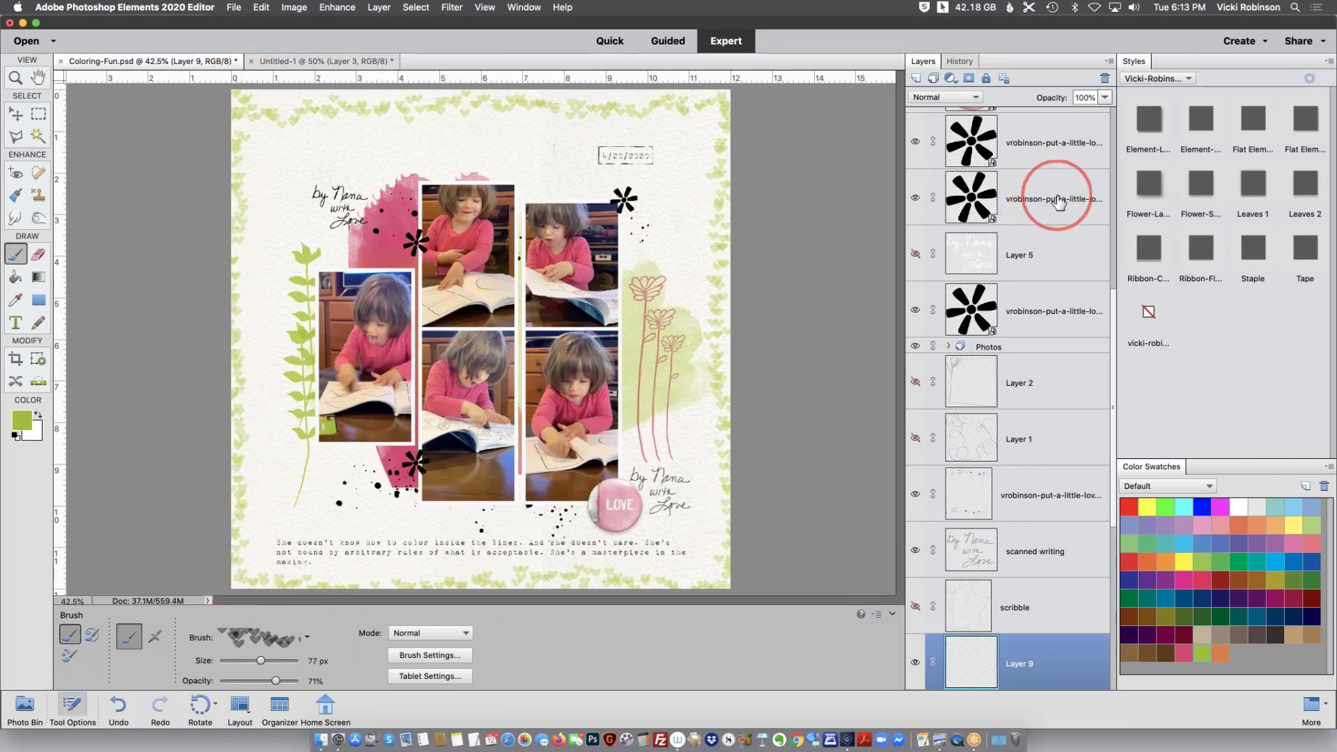
{"action": "left_click", "coordinate": [1060, 202]}
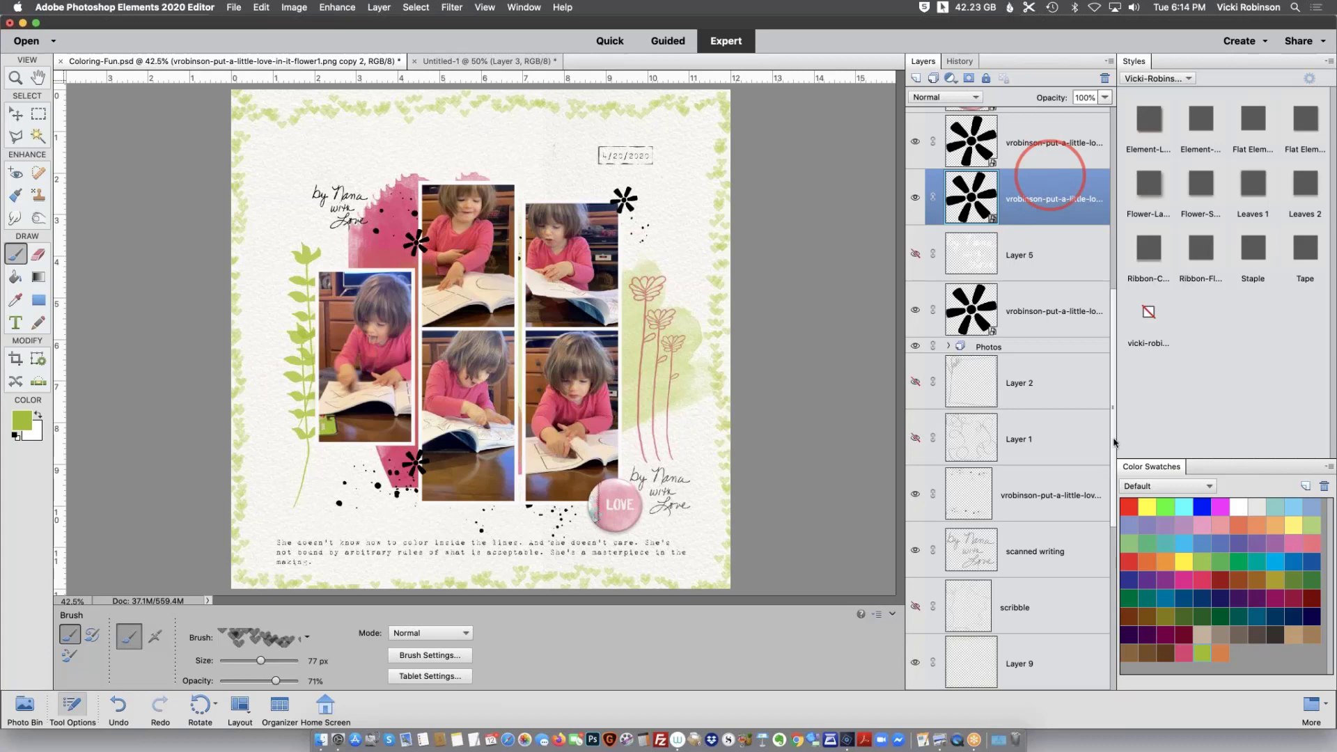
{"action": "mouse_move", "coordinate": [1114, 443]}
{"action": "left_mouse_down"}
{"action": "mouse_move", "coordinate": [1130, 432]}
{"action": "mouse_move", "coordinate": [1109, 425]}
{"action": "left_mouse_up"}
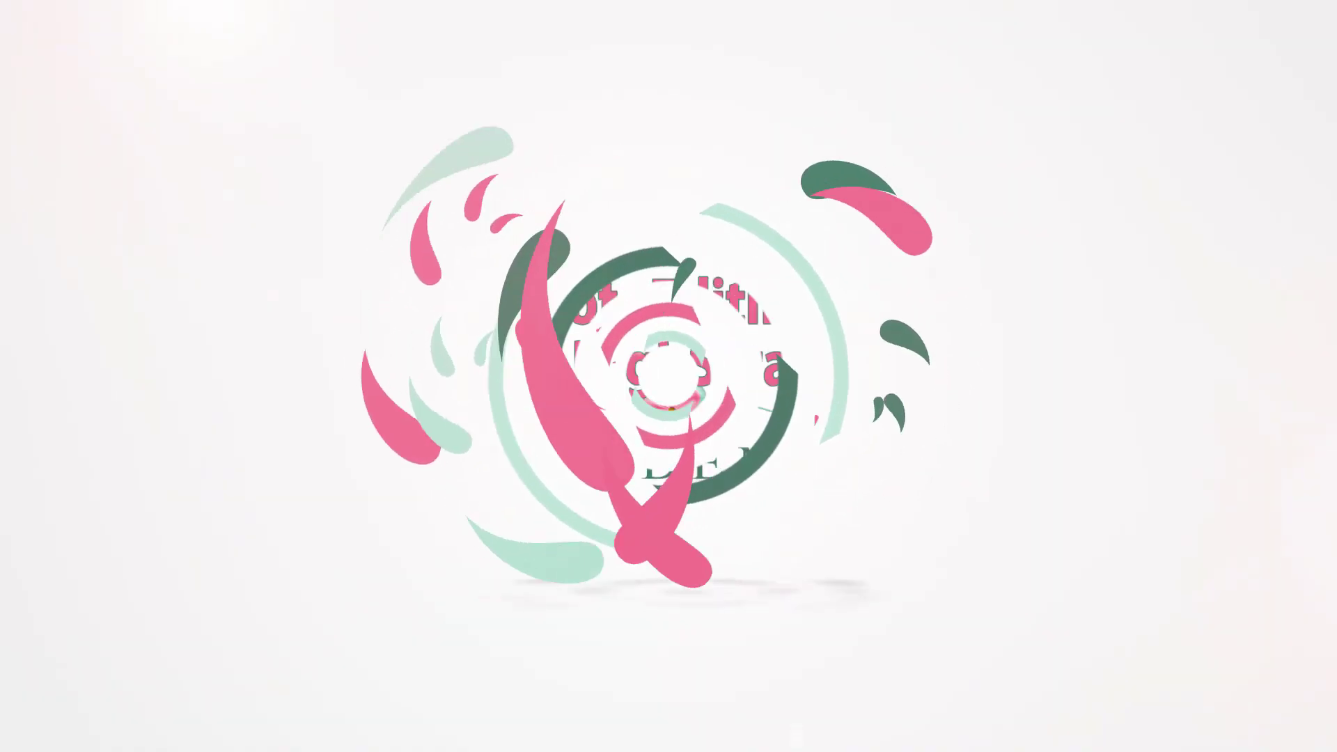